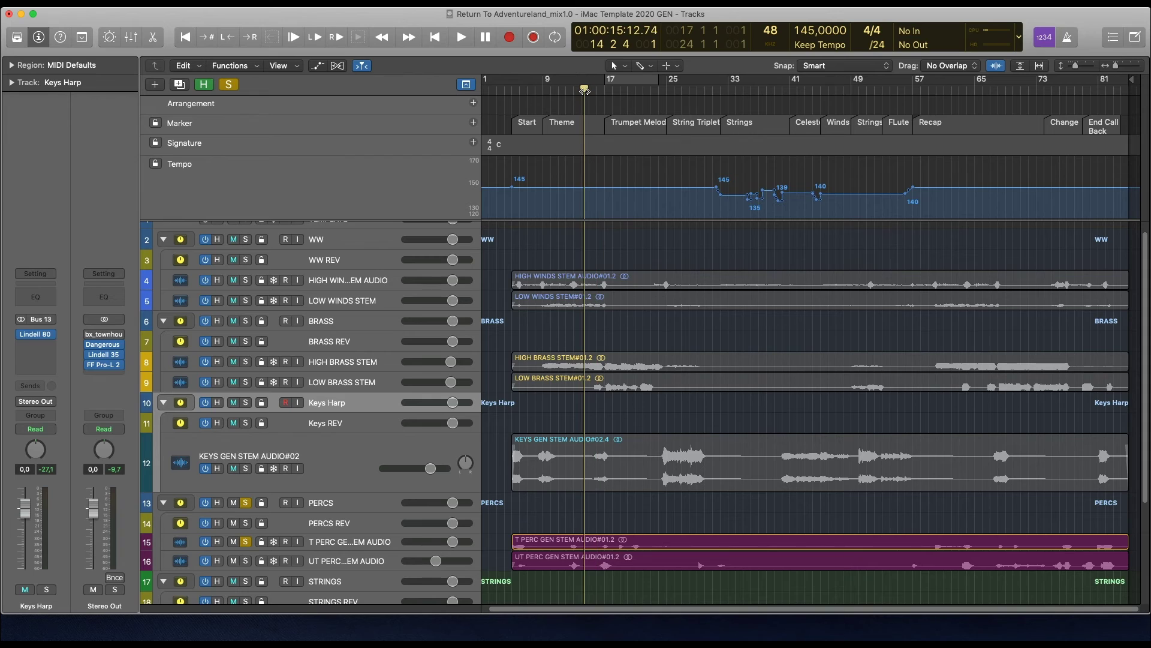
Play back the soloed T PERC GEN STEM from around bar 13 and stop playback.
key(space)
click(574, 89)
click(565, 89)
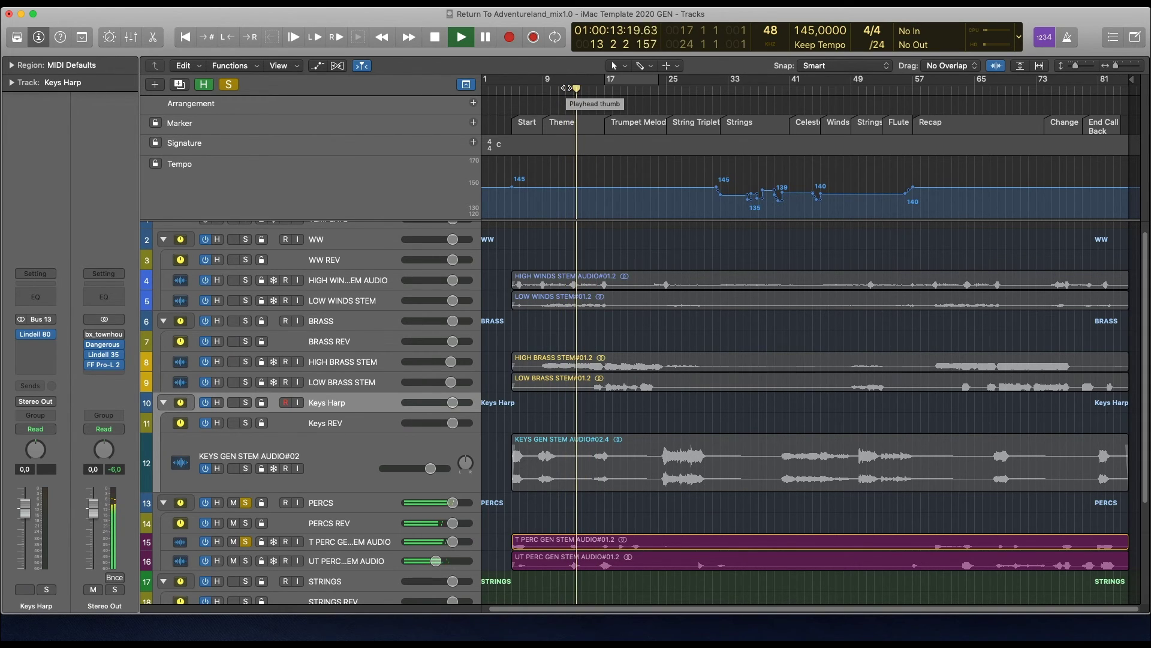
key(space)
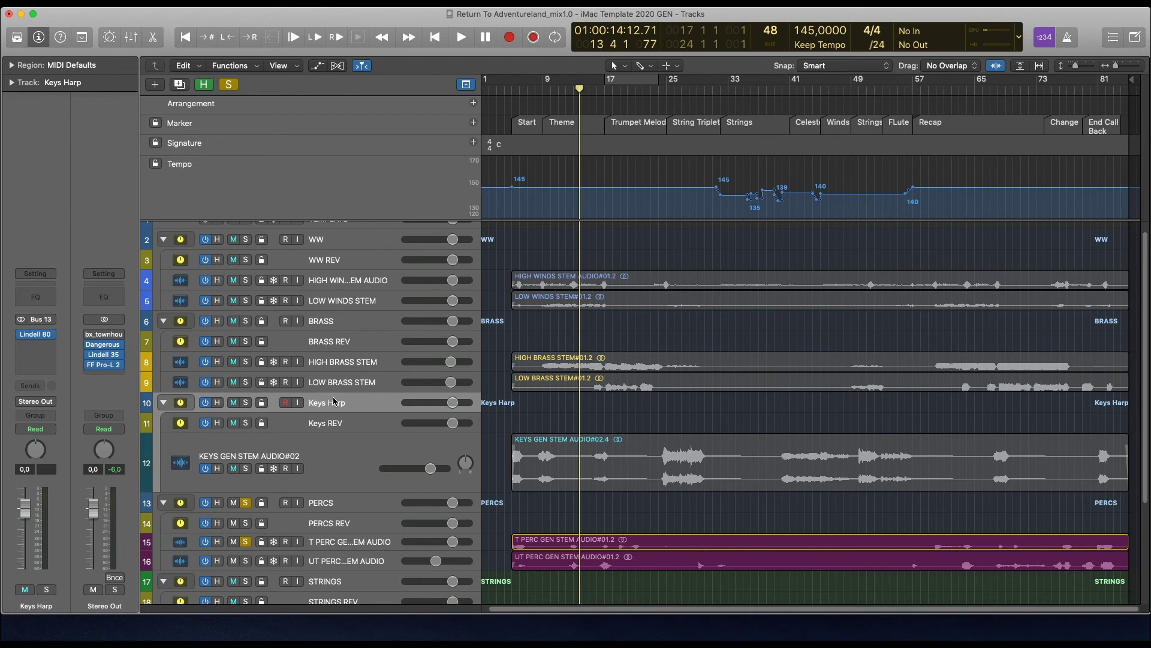
Audition the UT PERC stem soloed together with the T PERC stem, and replay the T PERC stem alone from around bar 13.
scroll(424, 486, up, 1)
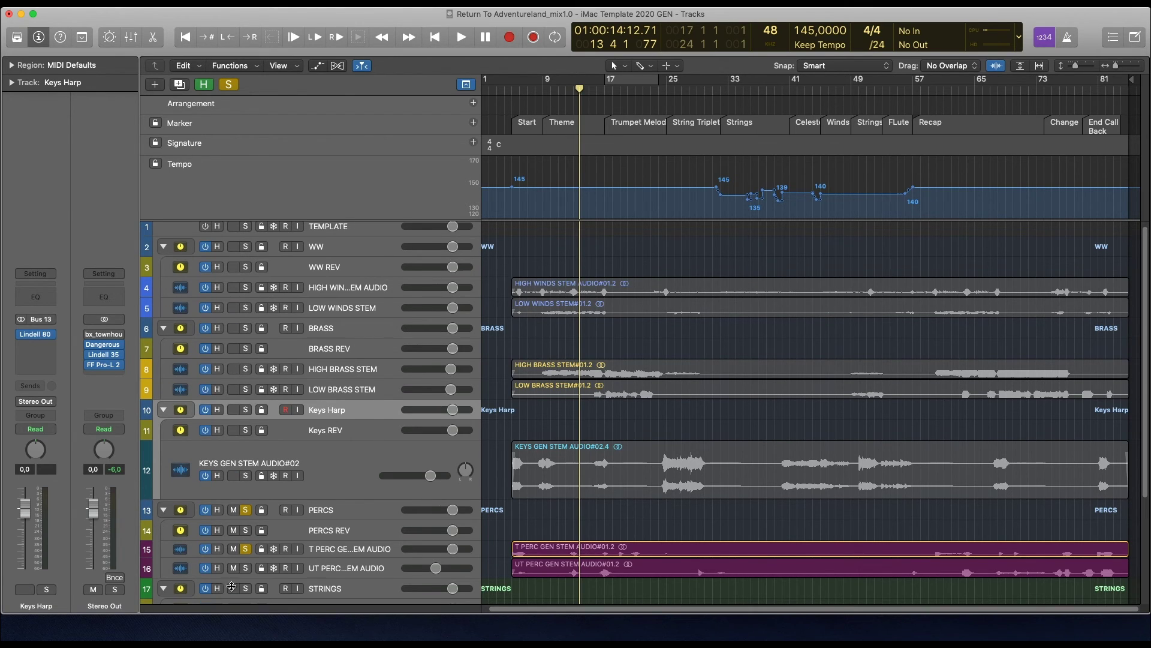
click(246, 567)
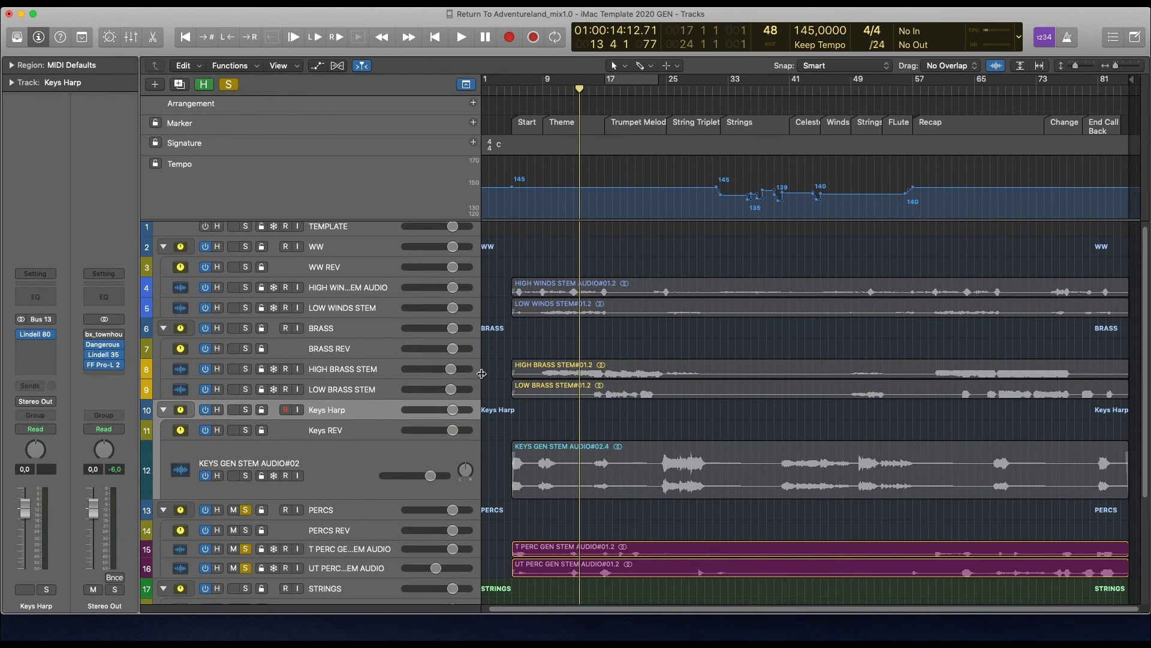
key(space)
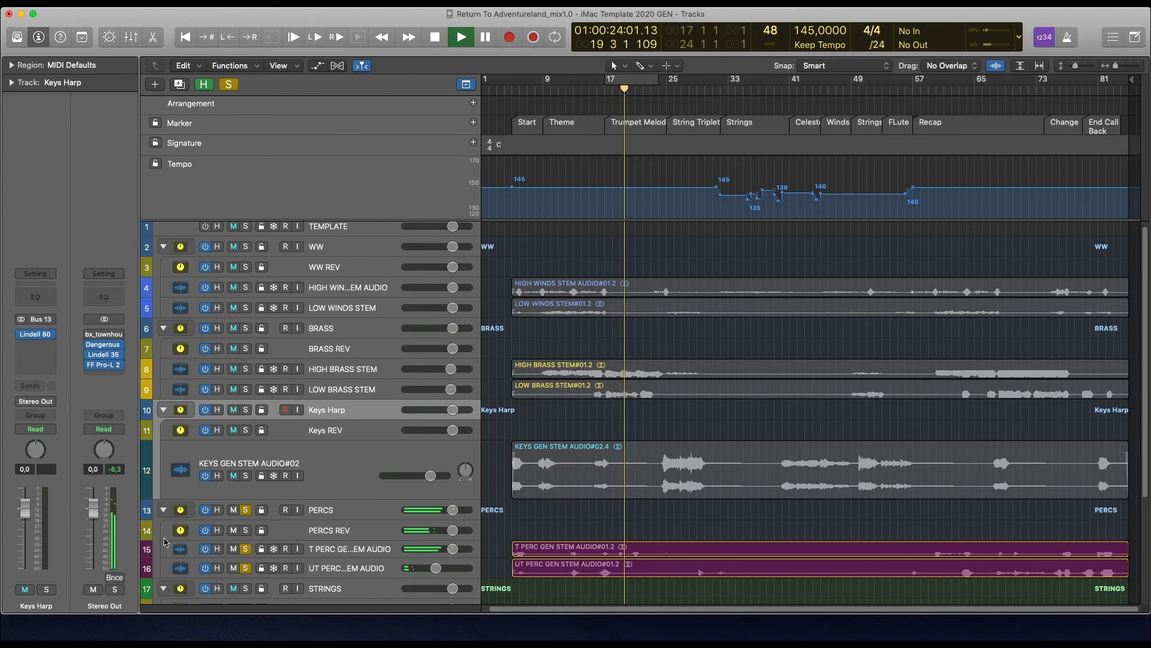
click(246, 567)
click(582, 84)
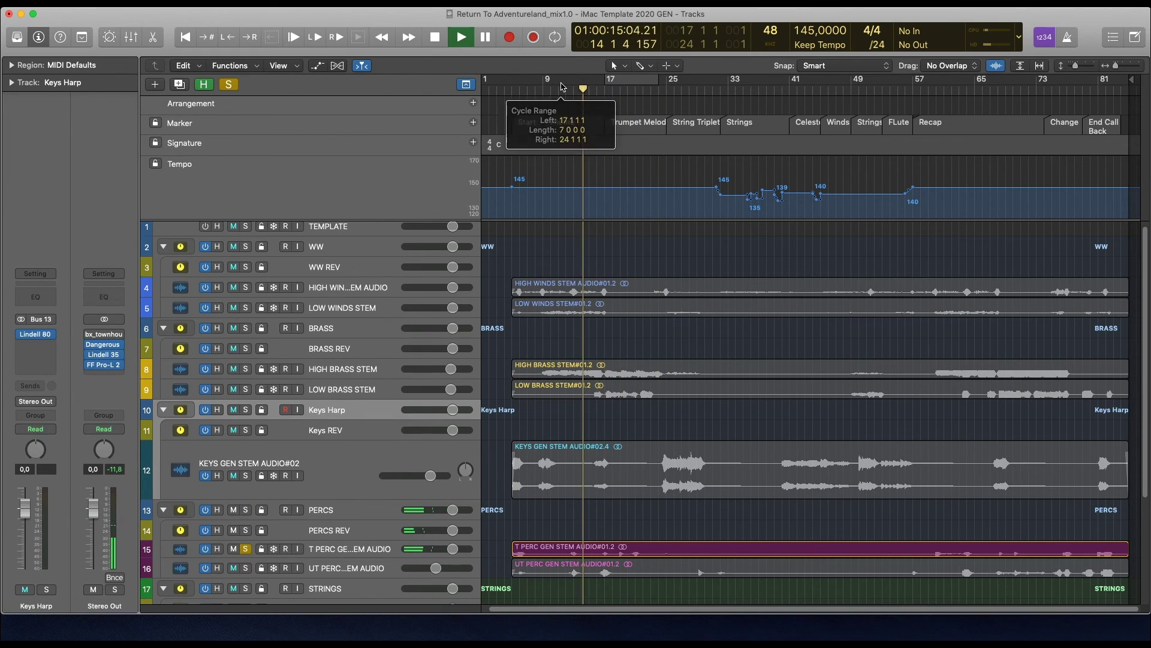
Examine the FF Pro-Q 3 equalizer on the T PERC stem during playback and check the track's volume automation.
click(360, 549)
key(space)
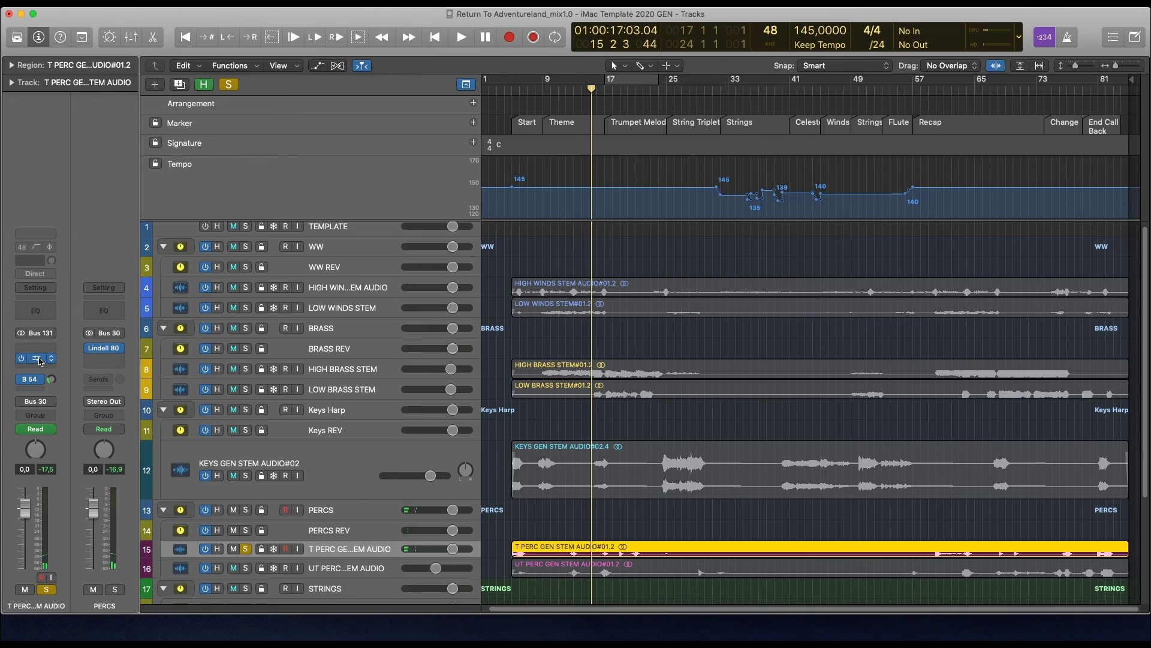
click(40, 360)
drag(309, 46, 558, 46)
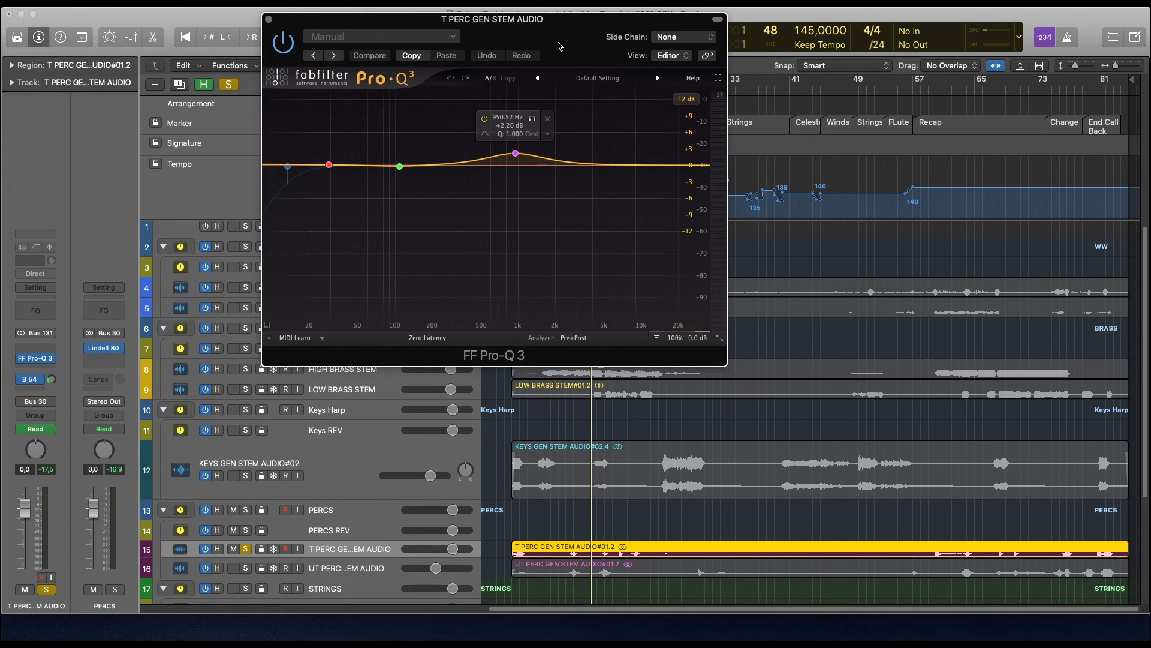
key(space)
mouse_move(517, 158)
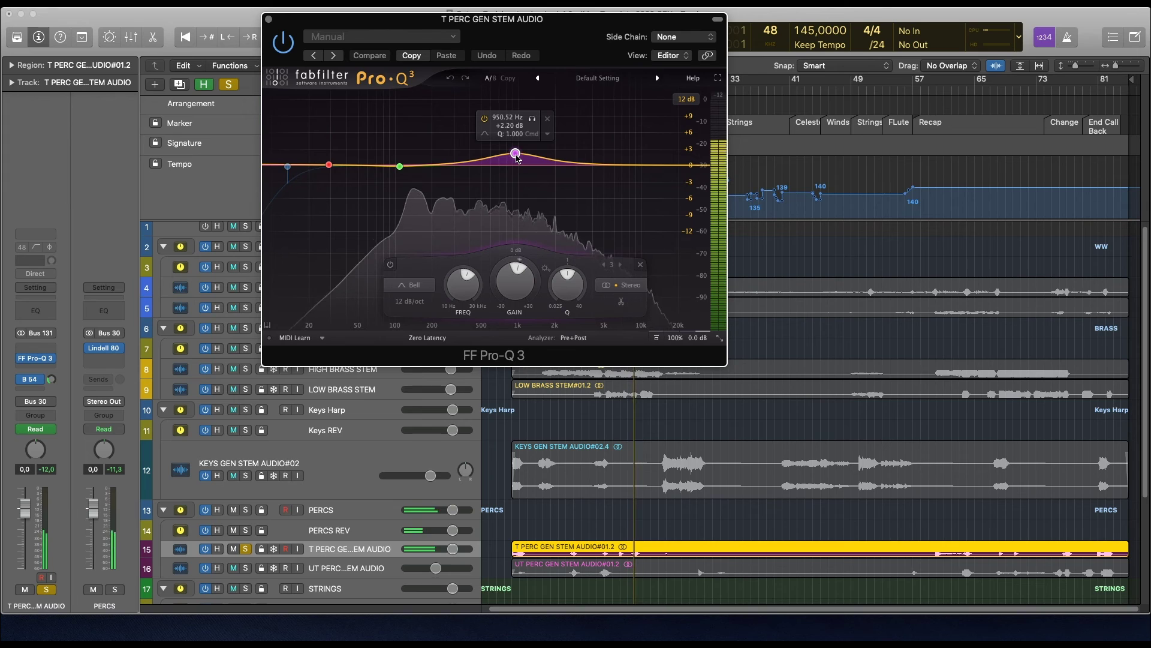
key(space)
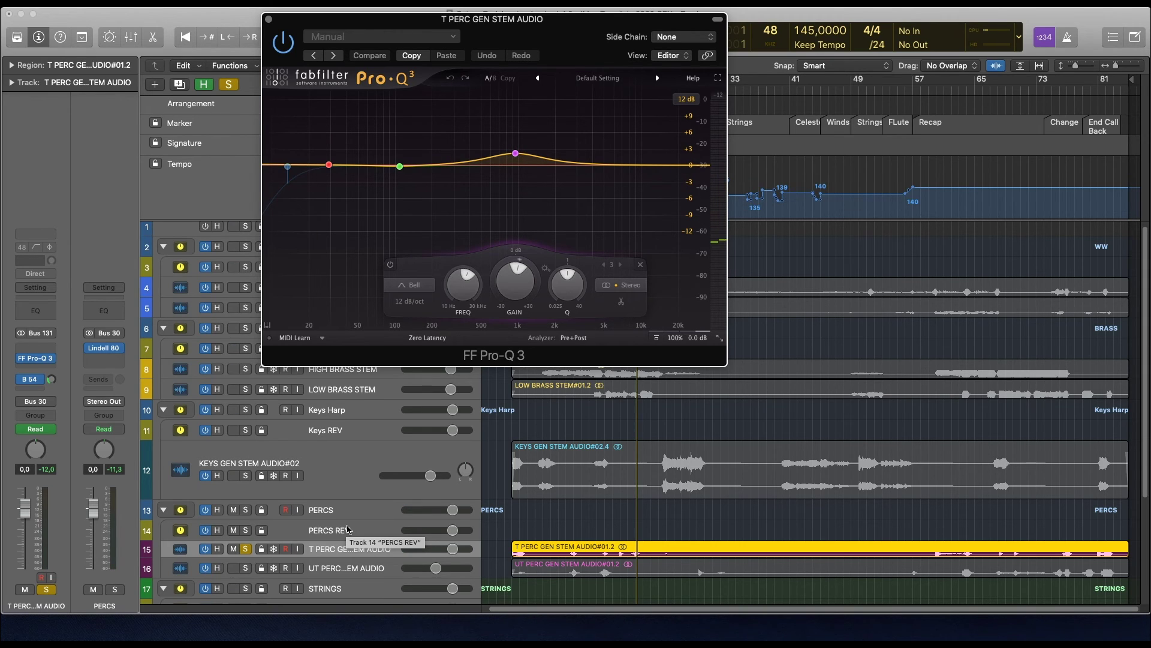
key(a)
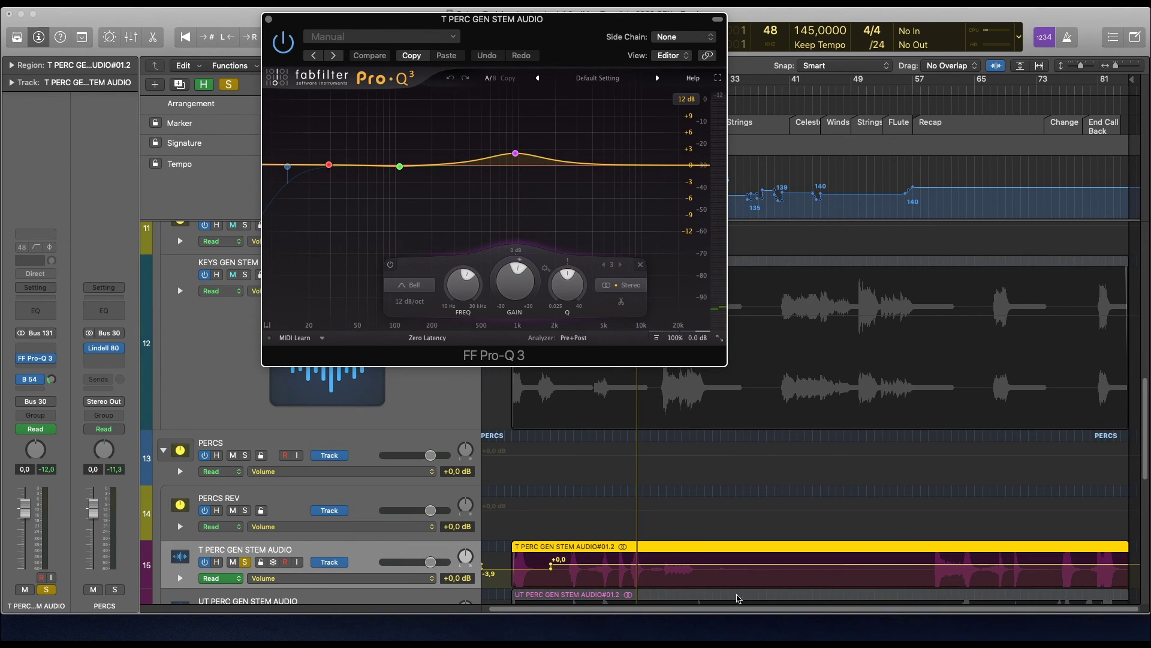
key(a)
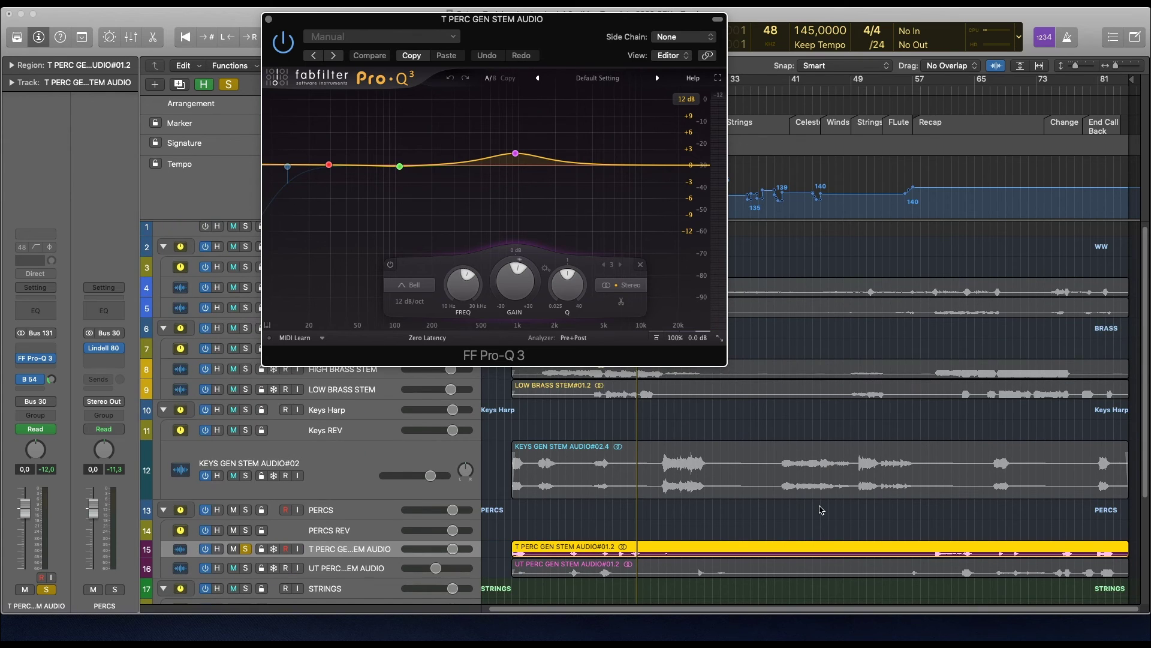
Solo only the UT PERC stem and show its FF Pro-C 2 compressor in place of the T PERC equalizer.
click(344, 509)
click(246, 567)
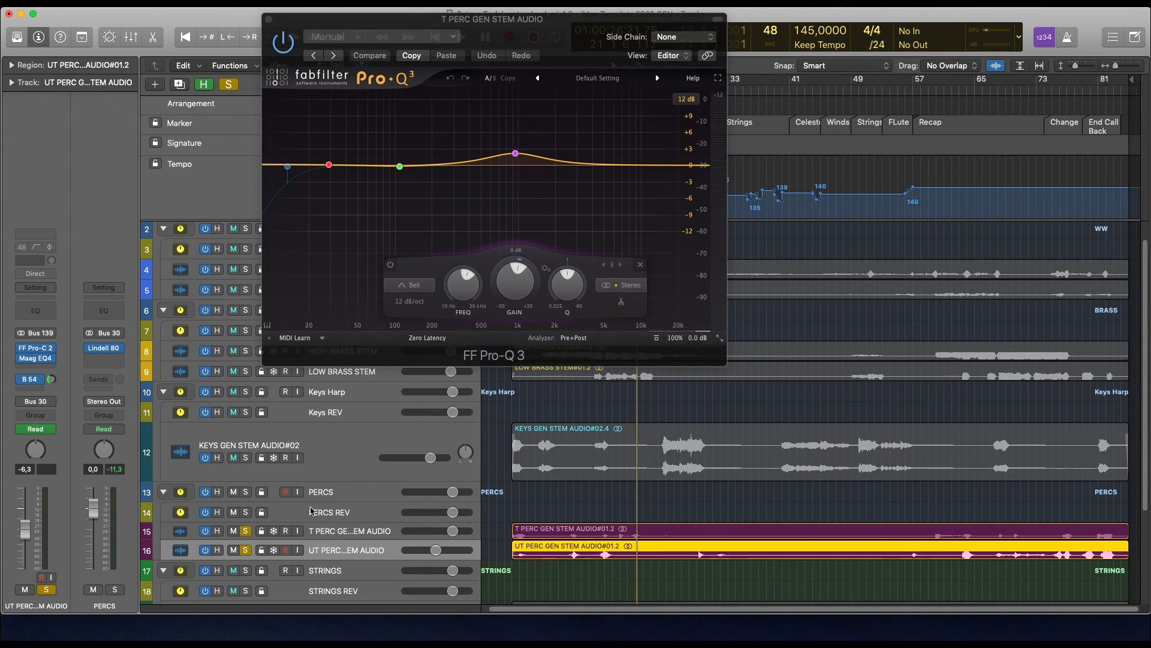
click(250, 532)
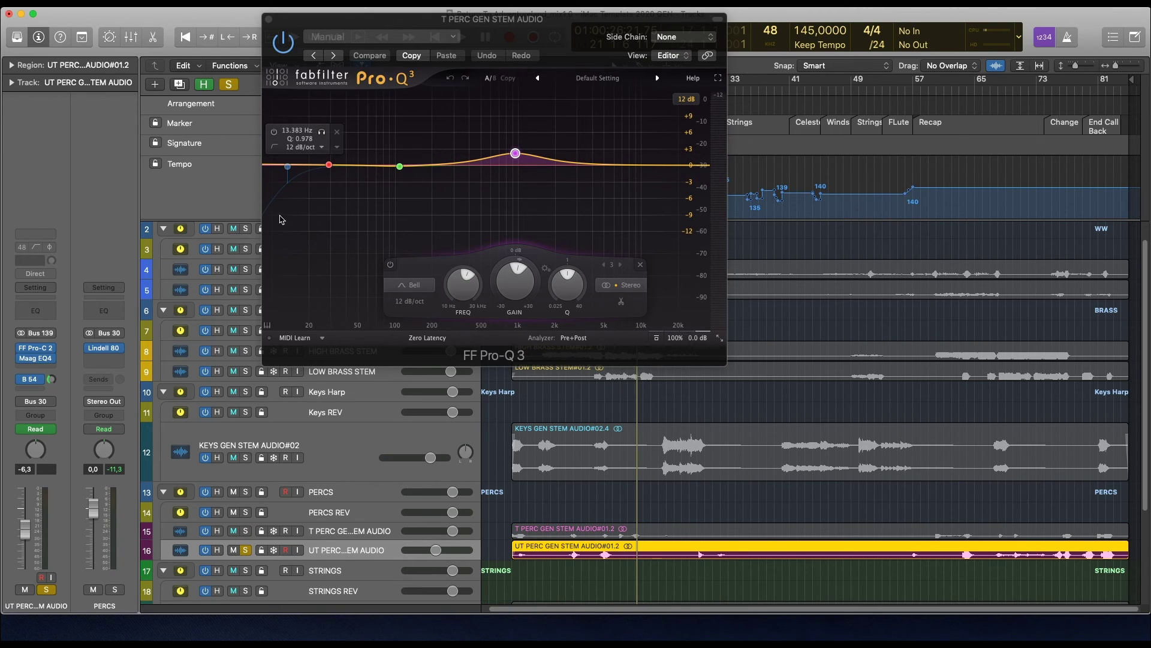
click(38, 350)
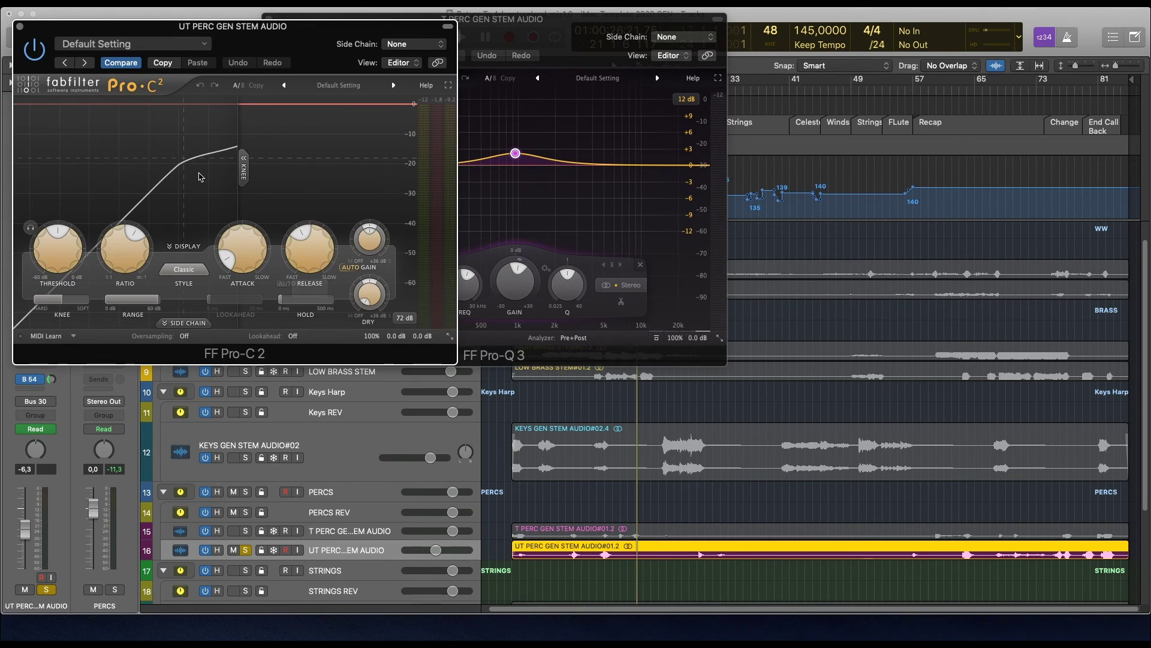
drag(310, 52, 929, 41)
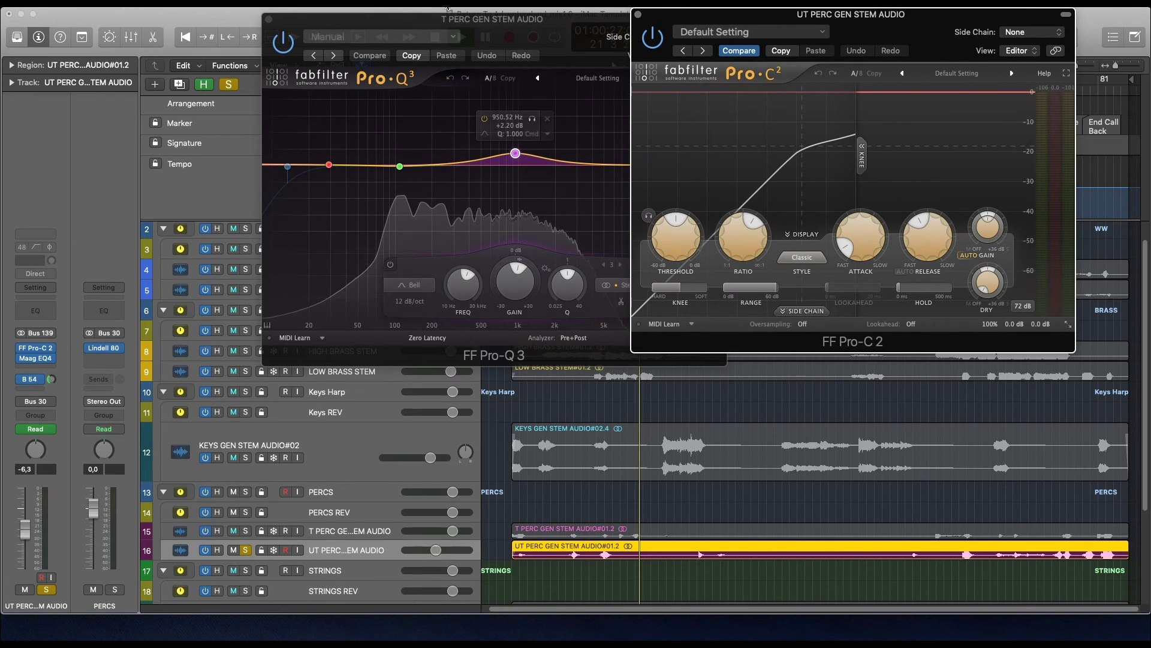
click(268, 19)
Play the UT PERC stem from around bar 14 and again near bar 64 to examine the Pro-C 2 gain reduction.
click(582, 90)
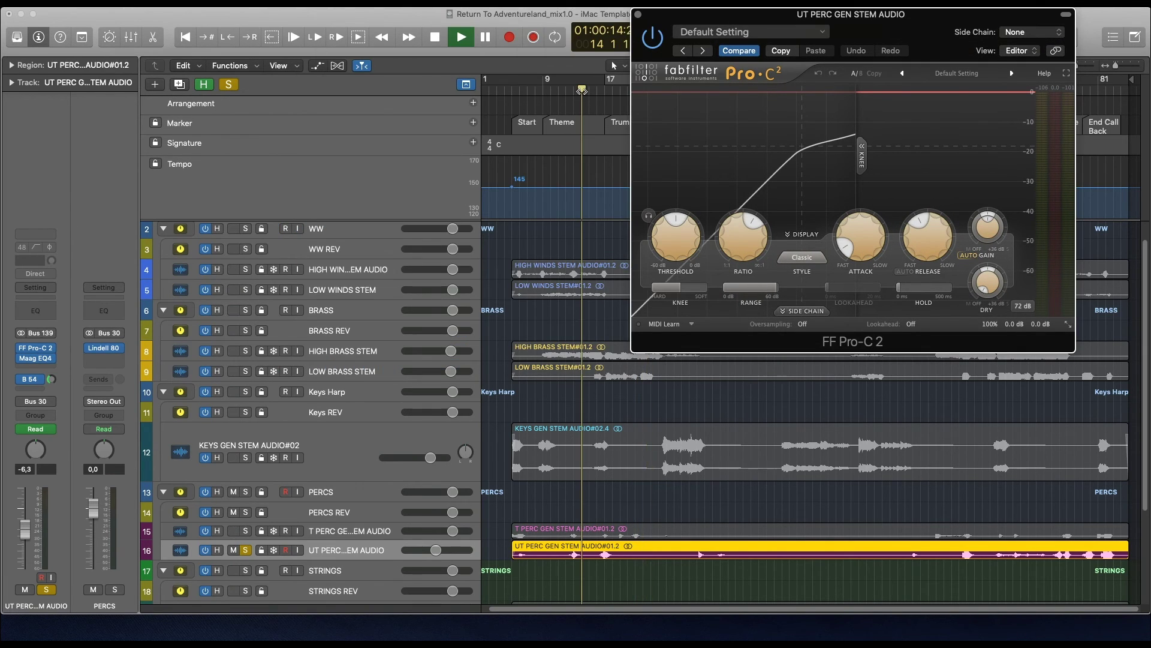
click(587, 89)
key(space)
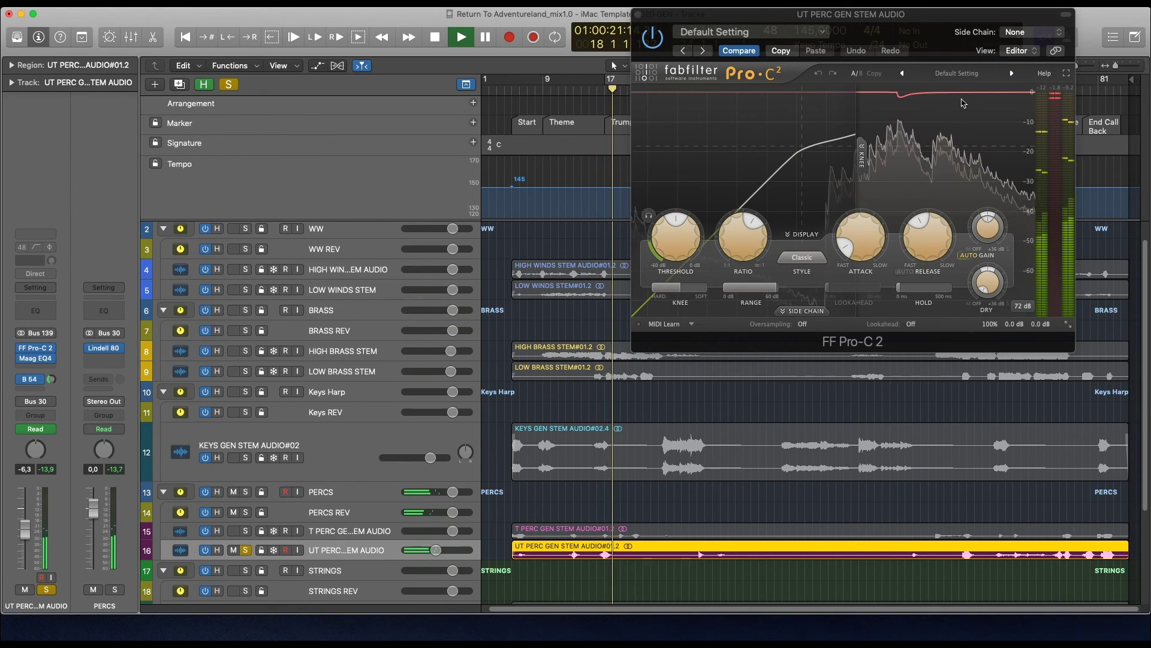
drag(935, 33, 622, 32)
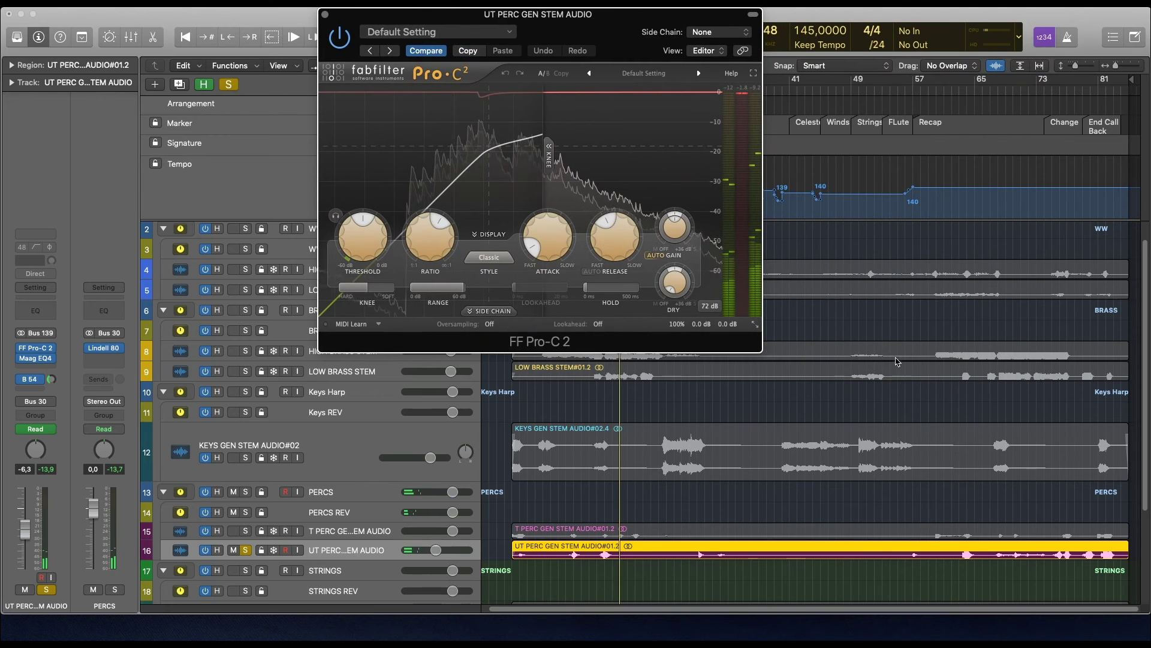
click(969, 90)
click(959, 90)
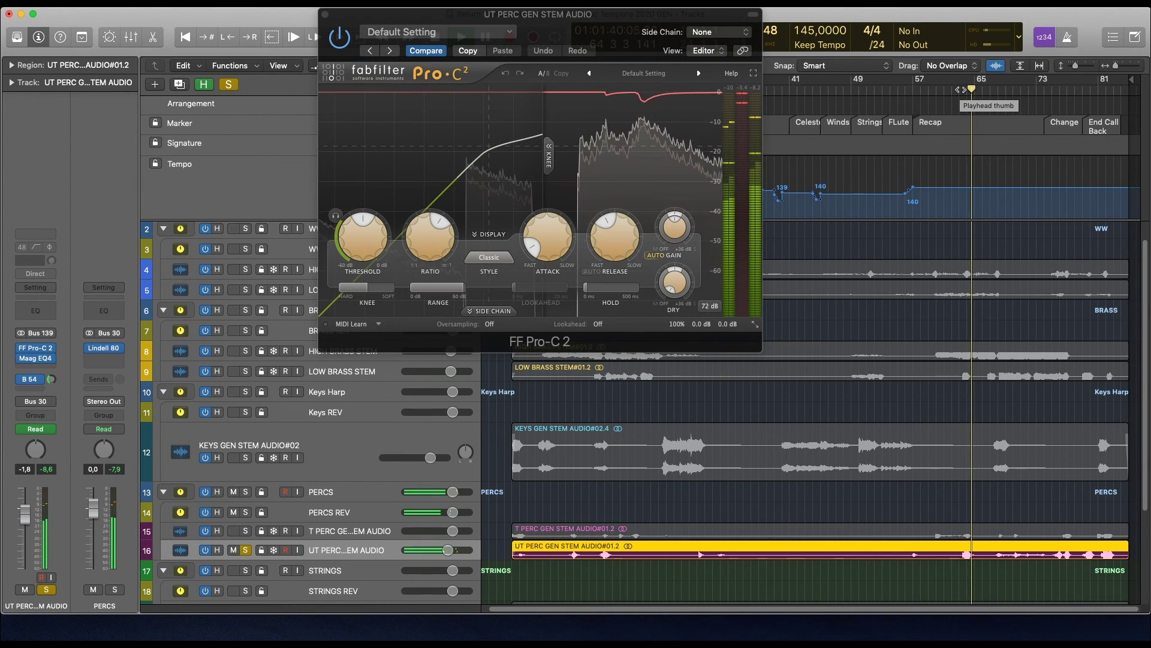
key(space)
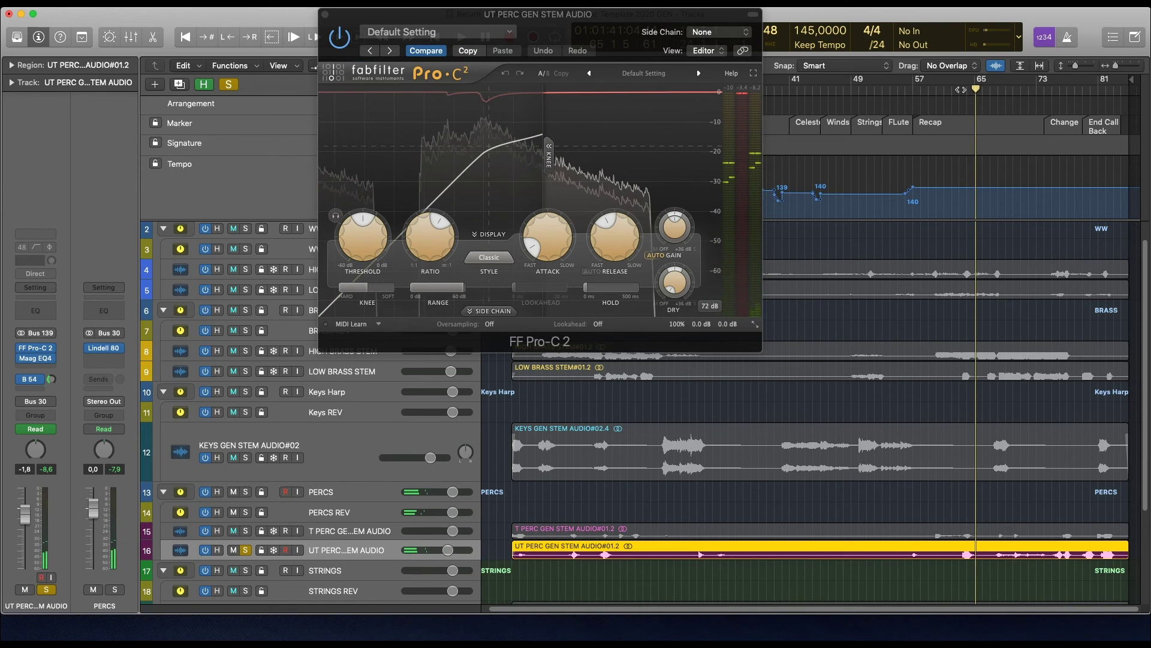
Open the Maag EQ4 on the UT PERC stem and examine its air gain and 160 Hz settings.
click(37, 359)
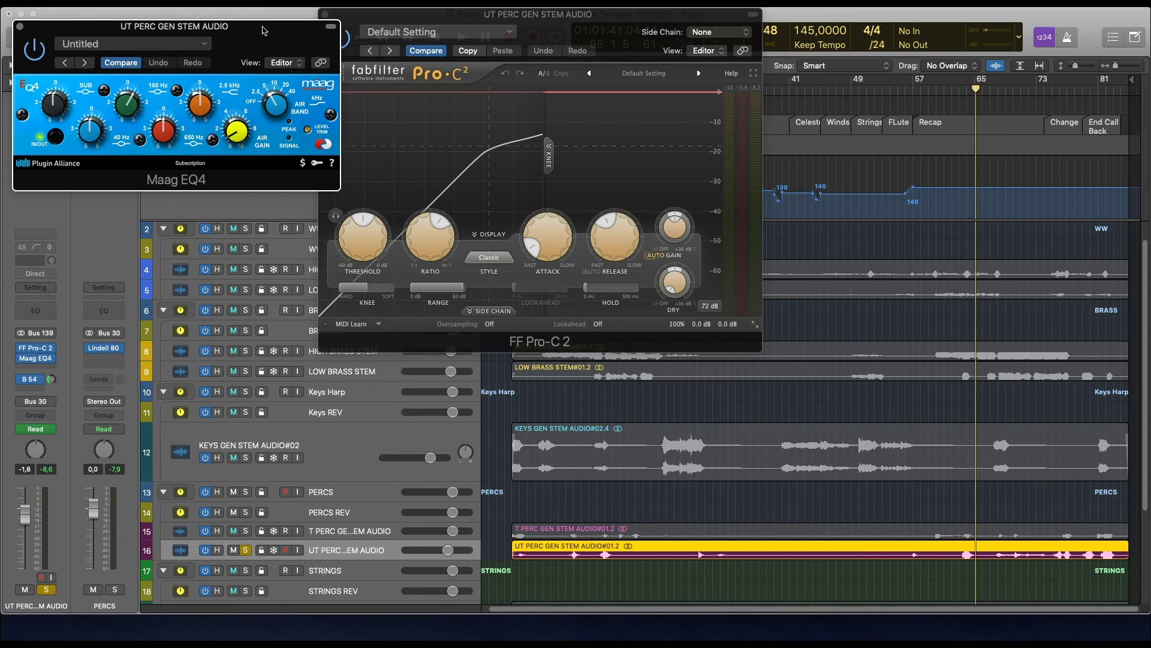
drag(264, 29, 699, 52)
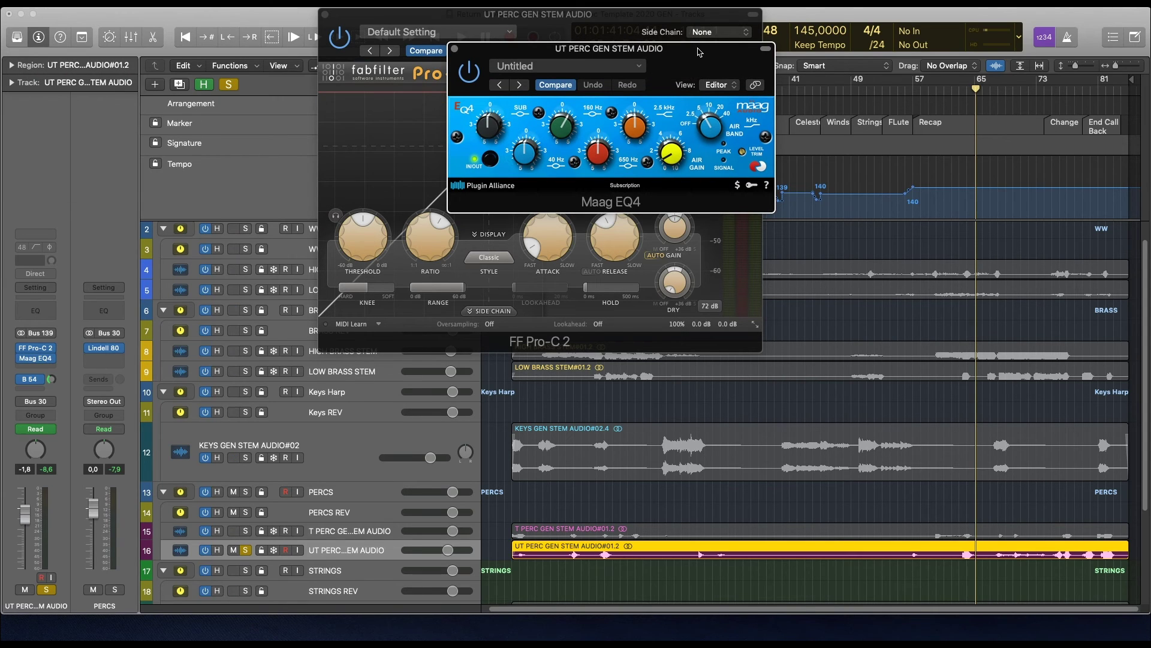
click(672, 152)
drag(562, 133, 558, 113)
Unsolo the UT PERC stem, close its Maag EQ4 and Pro-C 2 windows, and deselect the regions.
click(245, 551)
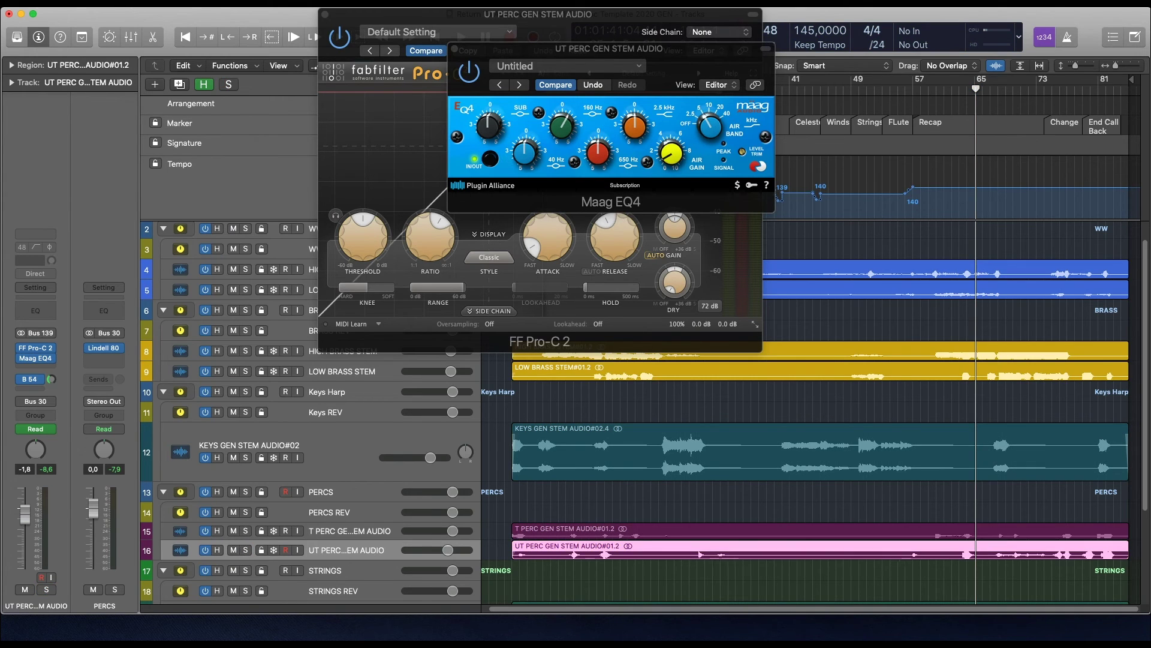
click(453, 48)
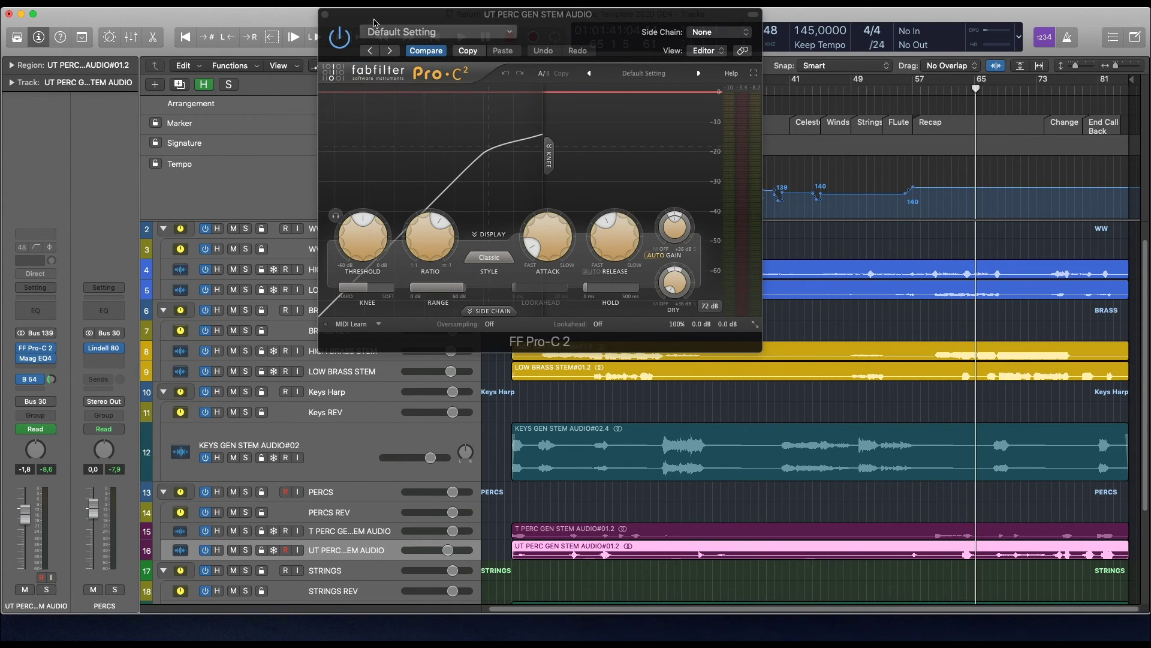
click(325, 14)
click(988, 505)
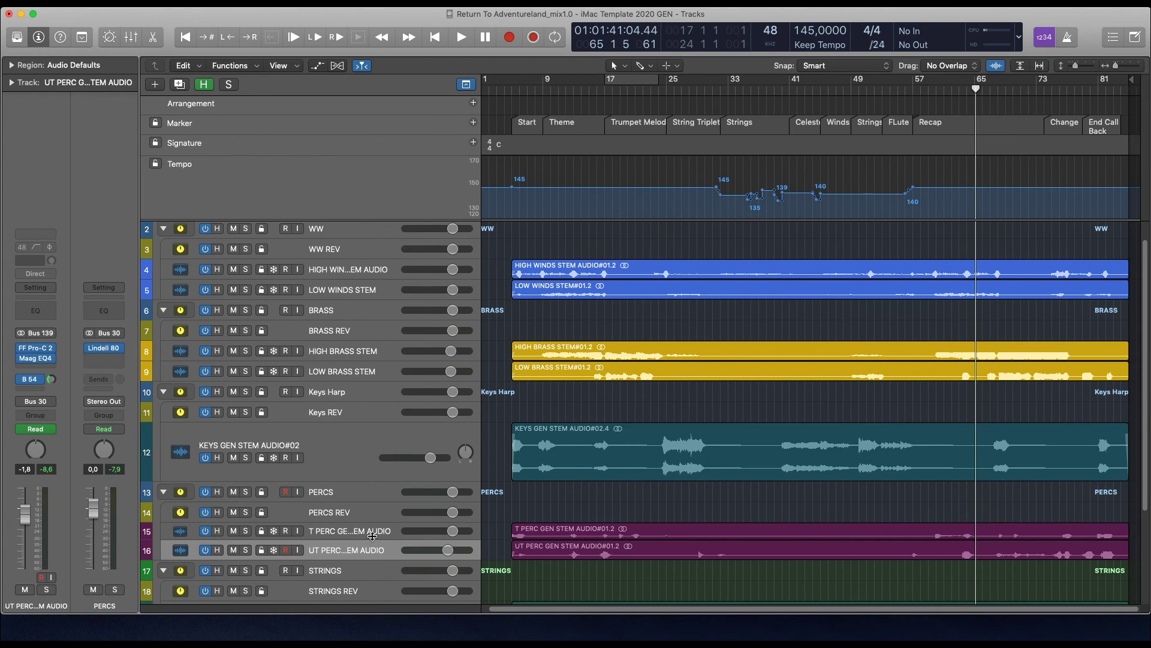
Examine the ValhallaRoom, Black Box HG-2 and FF Pro-Q 3 settings on the PERCS REV track and close their windows.
click(365, 512)
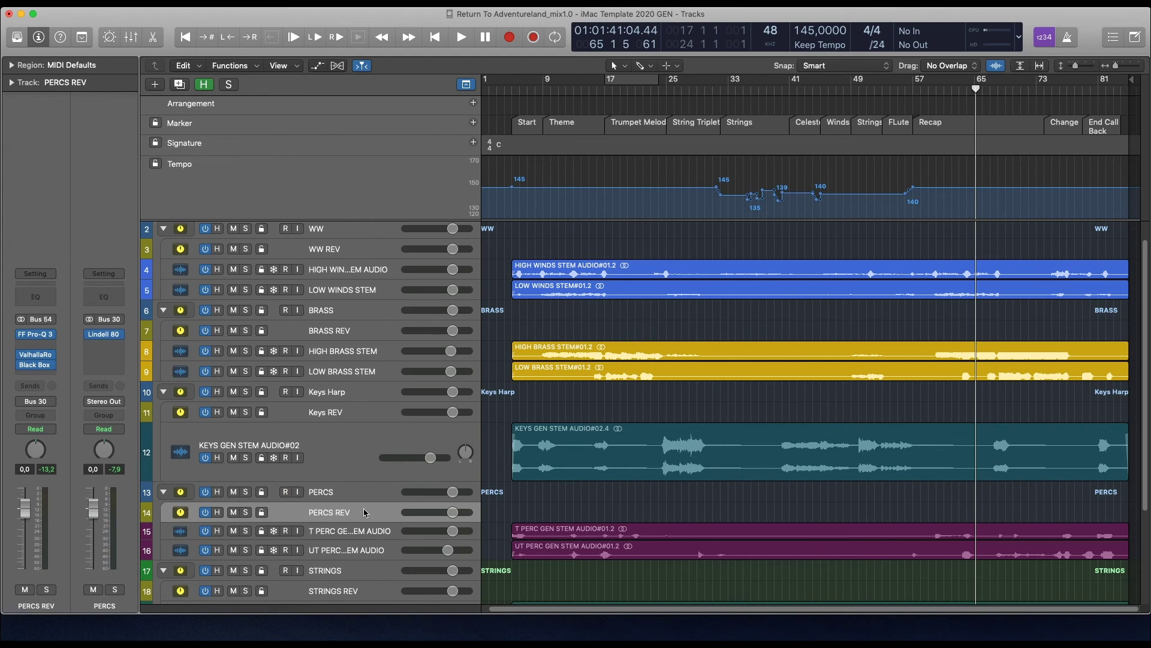
click(36, 358)
click(37, 366)
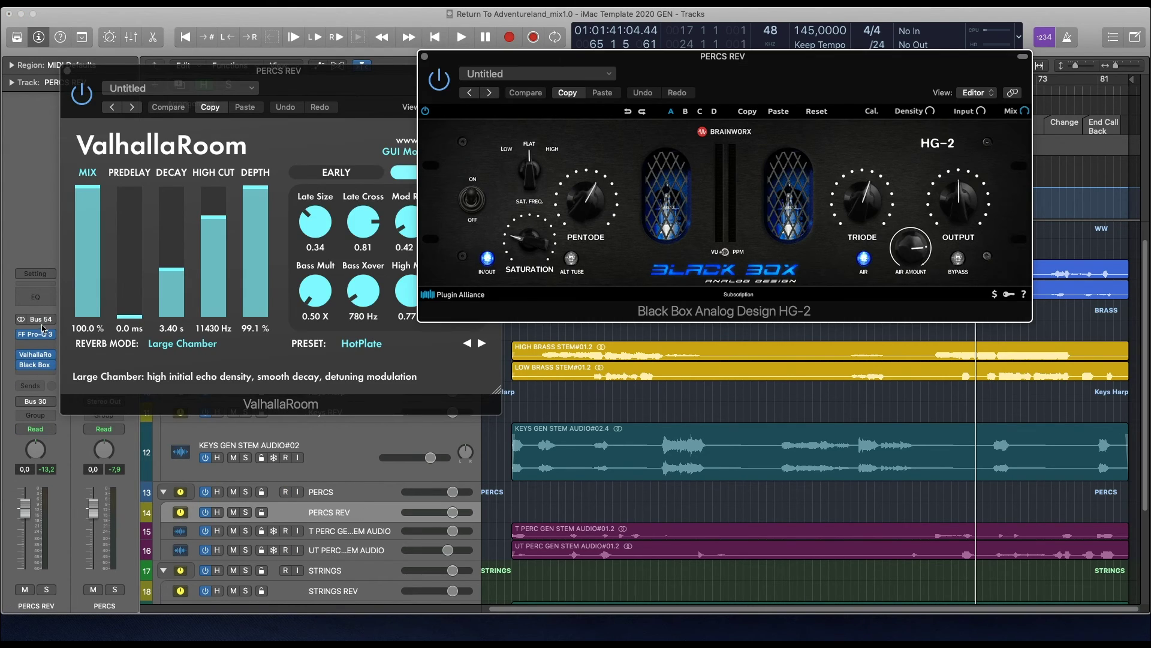
click(37, 335)
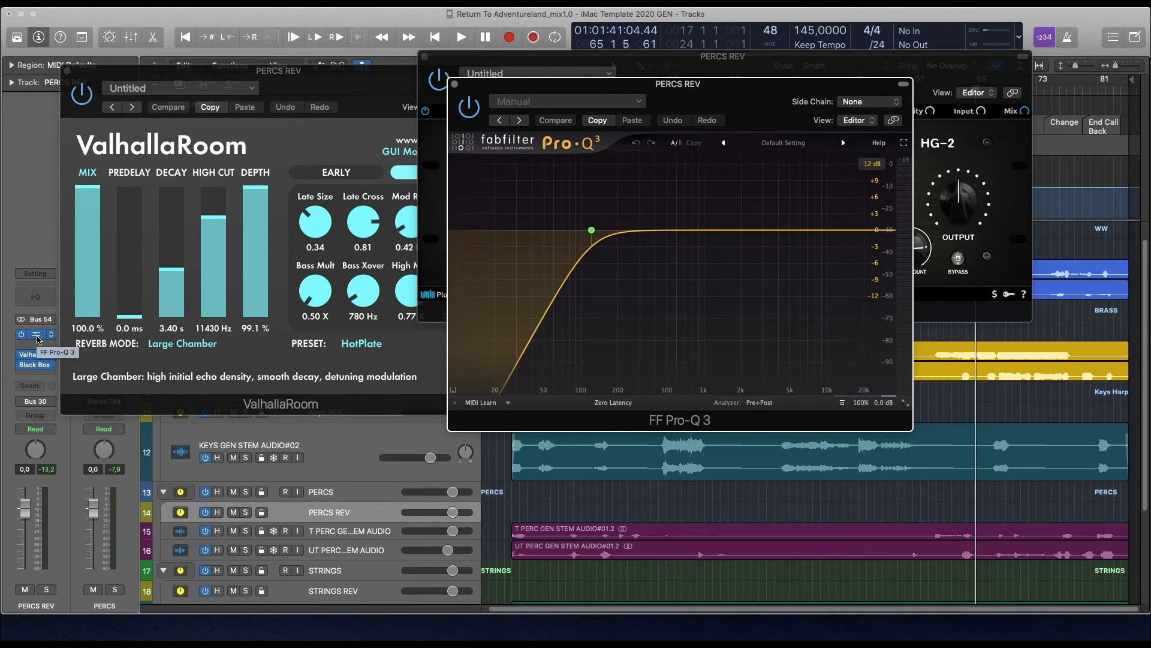
click(455, 84)
click(426, 57)
click(67, 71)
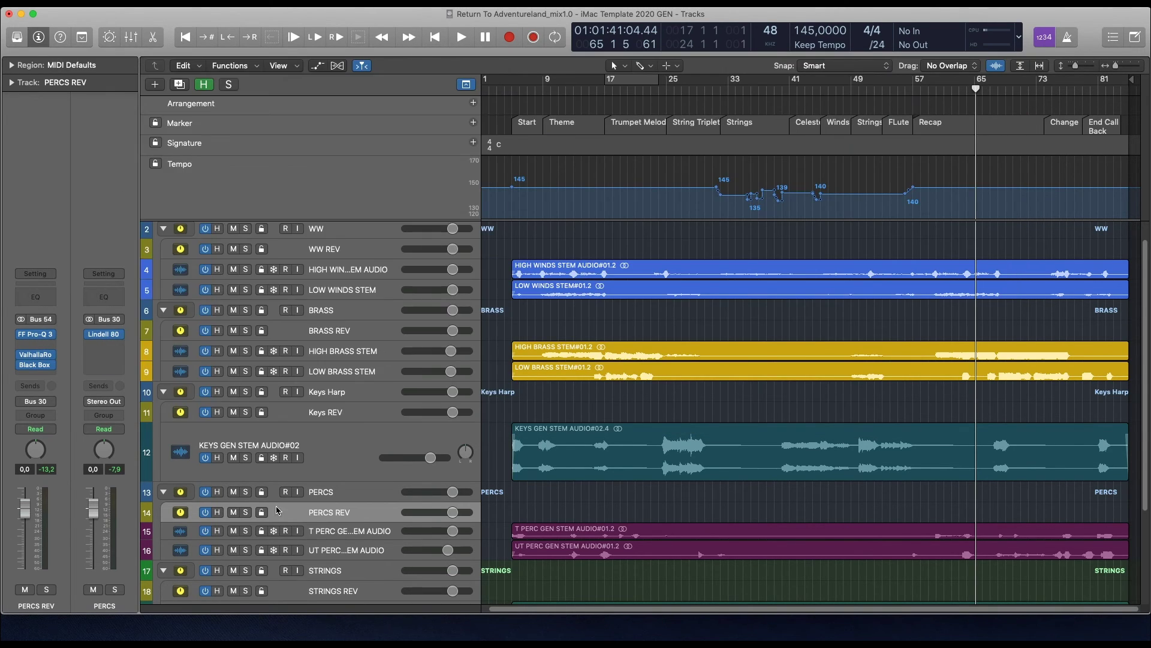
Solo the STRINGS group and open the Lindell 80 Channel on VIOLINS 1 STEM for inspection.
scroll(319, 559, down, 5)
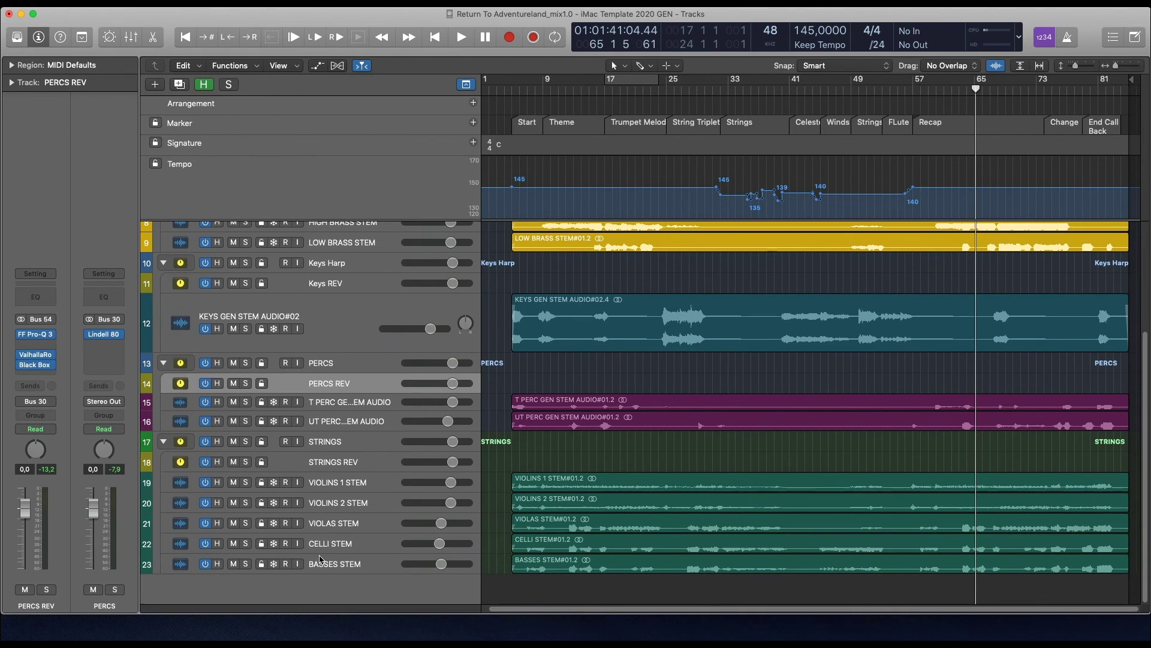
click(247, 442)
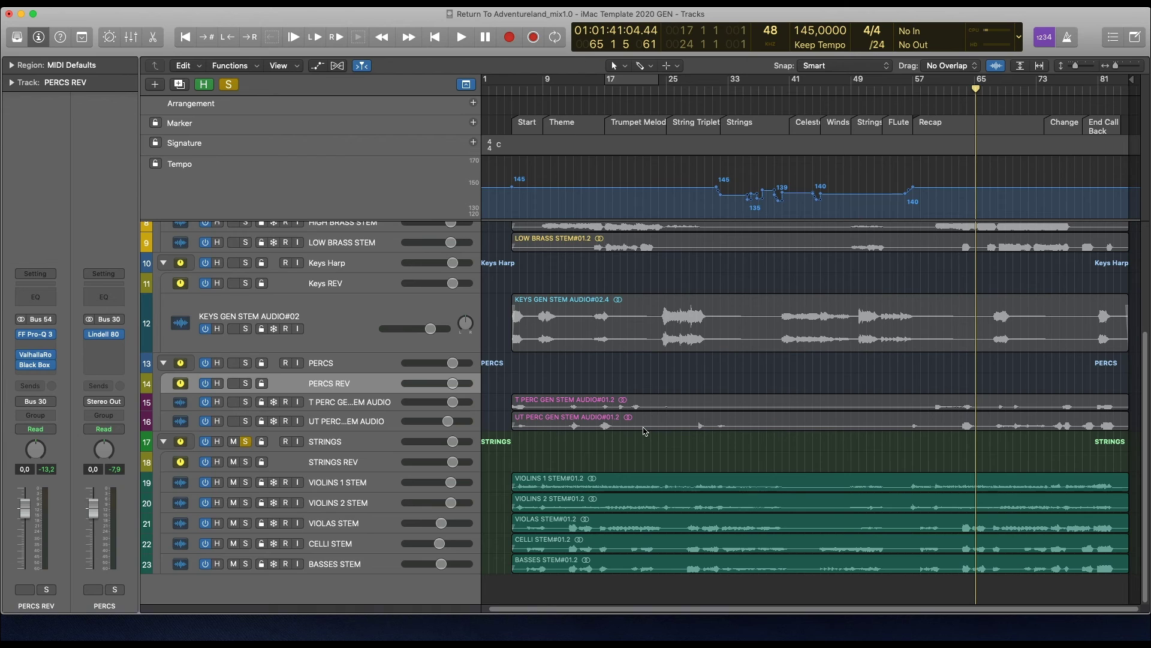
click(338, 487)
click(35, 340)
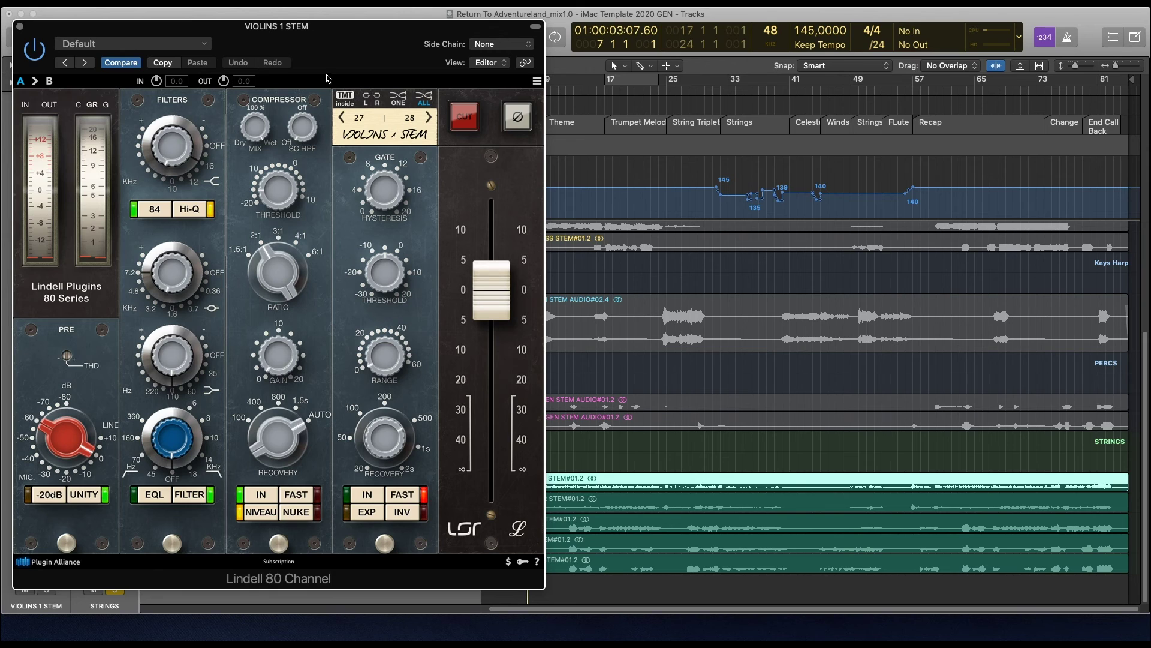
drag(327, 74, 785, 62)
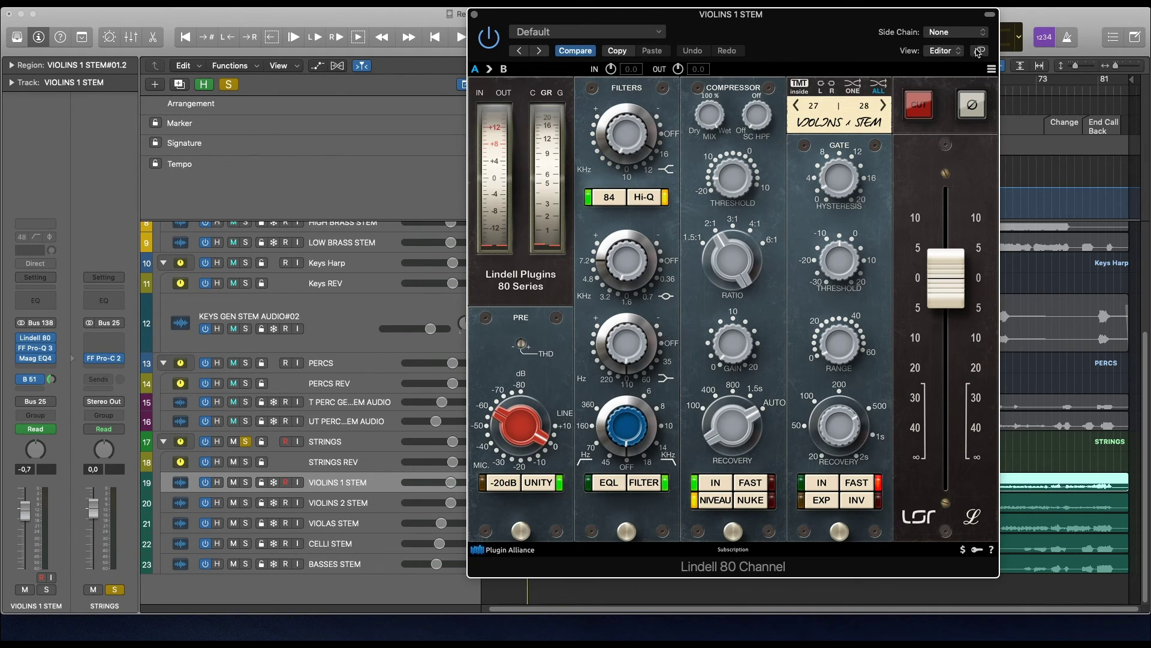
click(344, 504)
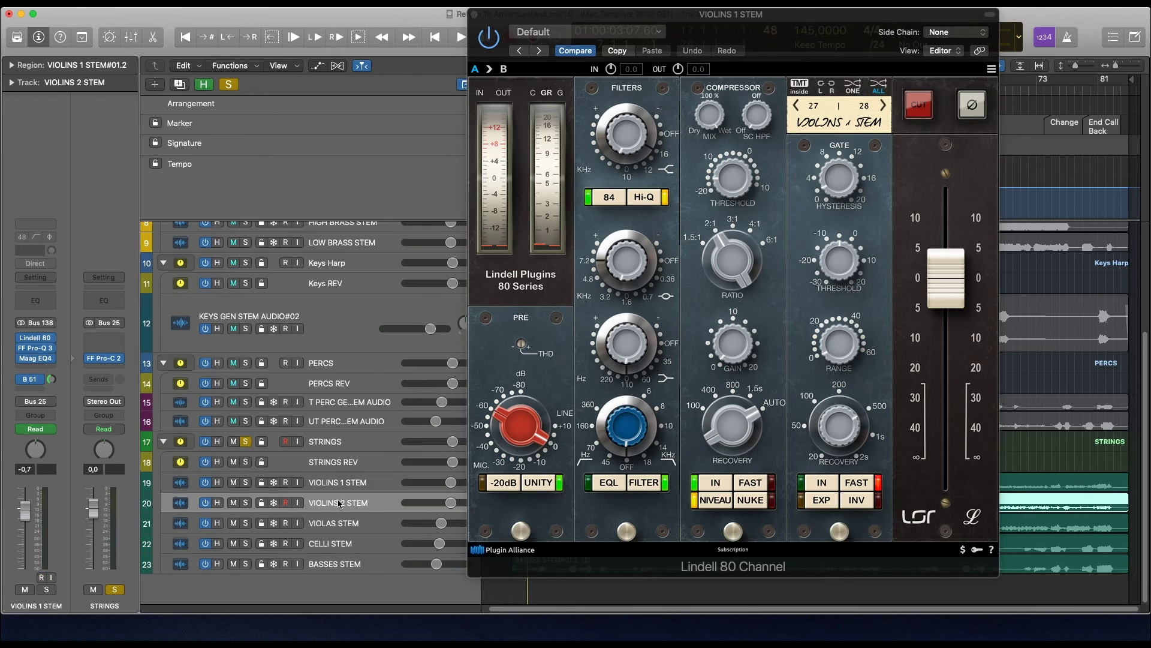
Open the Lindell 80 Channel on VIOLINS 2 STEM, compare it side by side with the VIOLINS 1 STEM one, and close both windows.
click(33, 339)
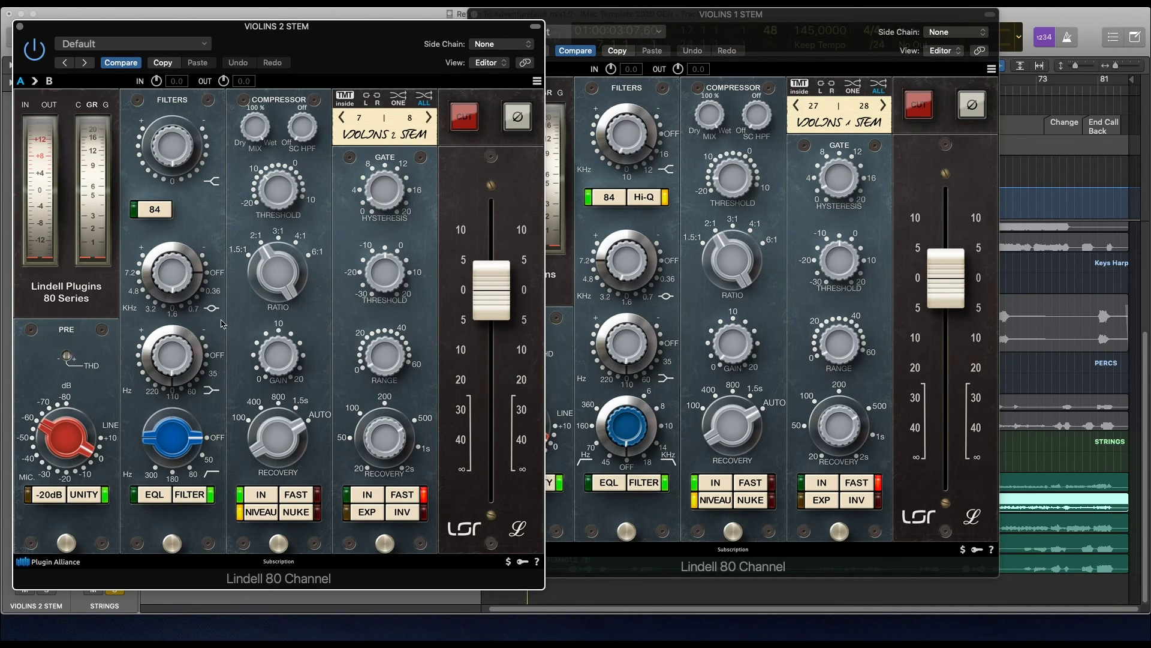
drag(816, 56, 893, 53)
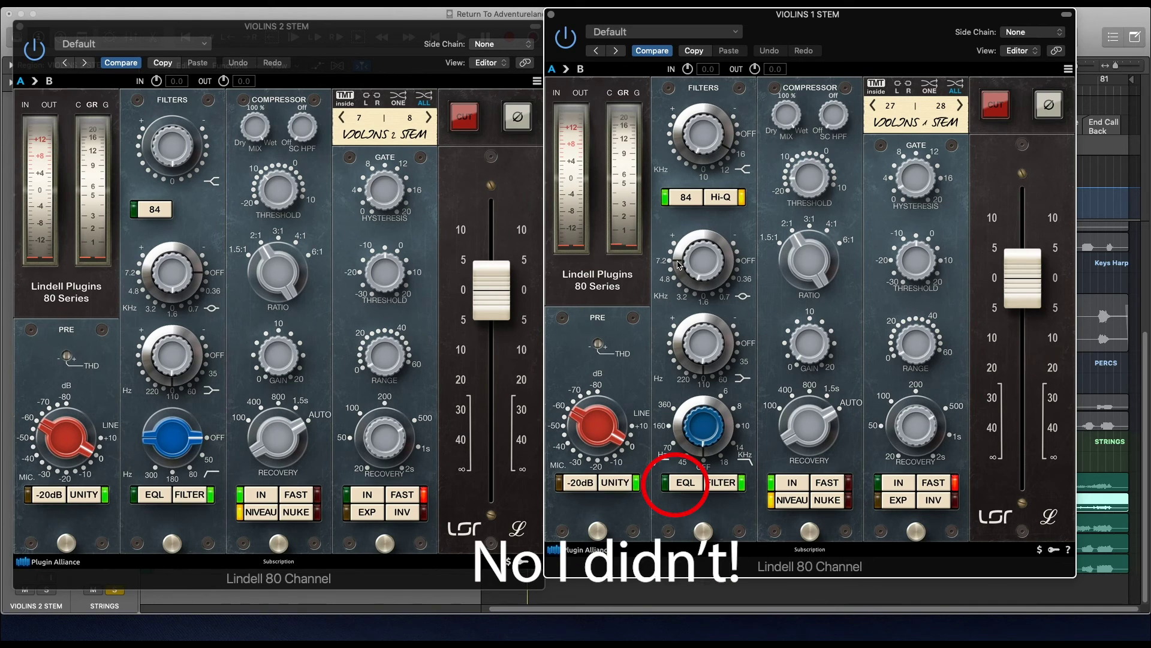
click(699, 267)
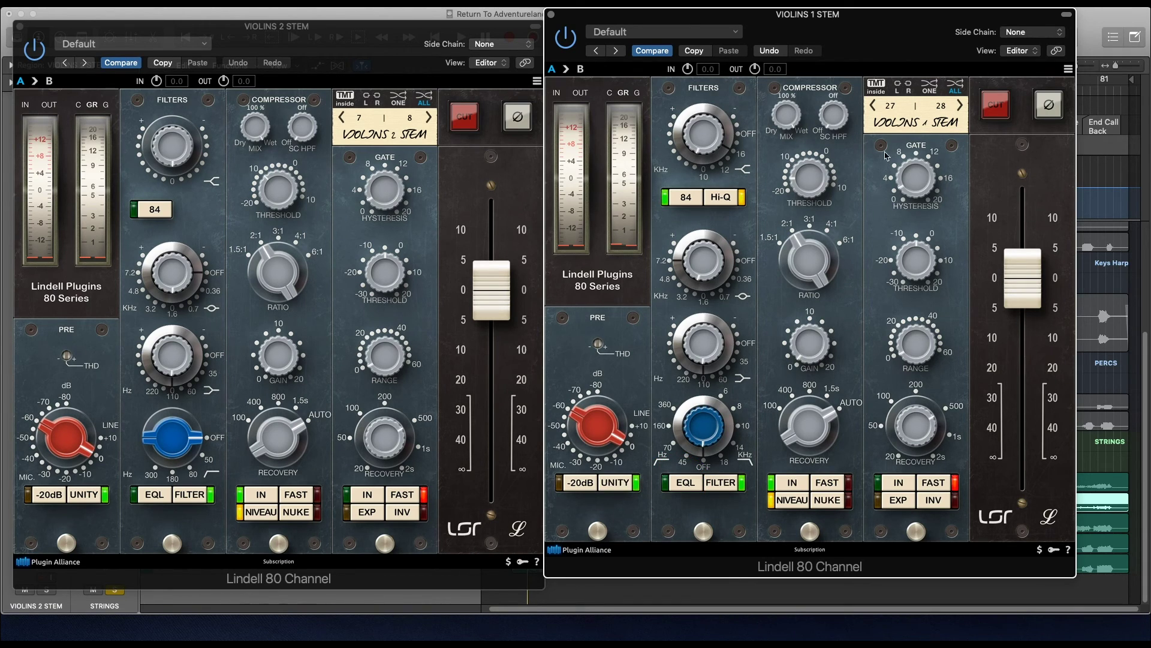
click(551, 14)
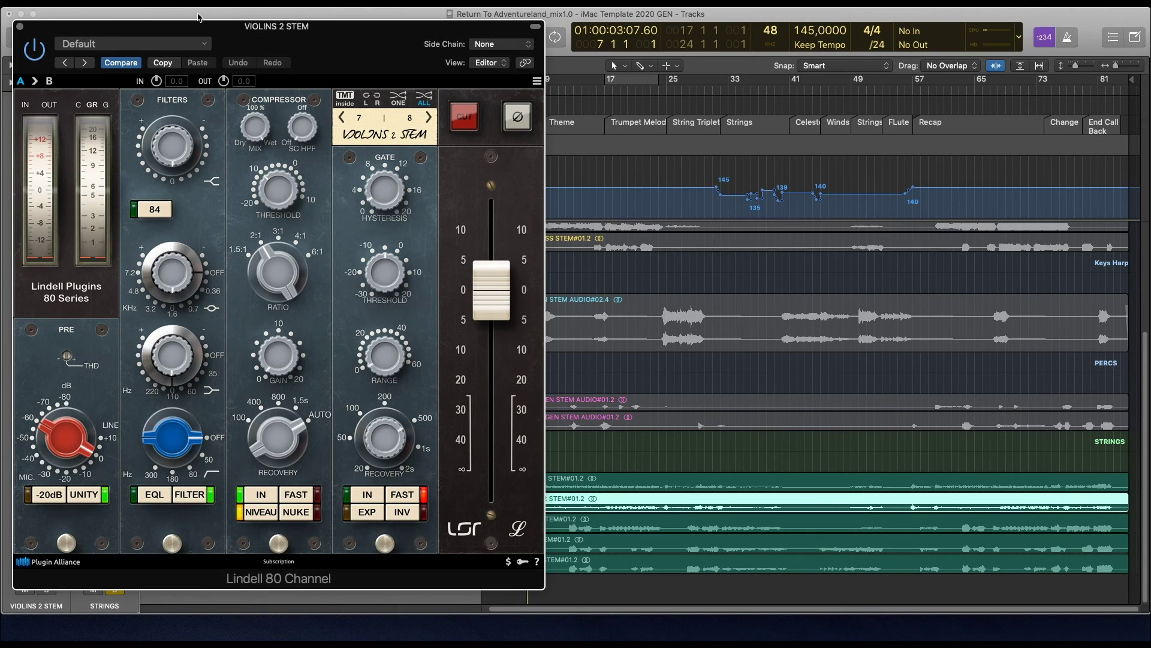
click(22, 27)
Select the VIOLAS STEM track and open its FF Pro-Q 3, Lindell 80 Channel and Maag EQ4 for inspection.
click(360, 529)
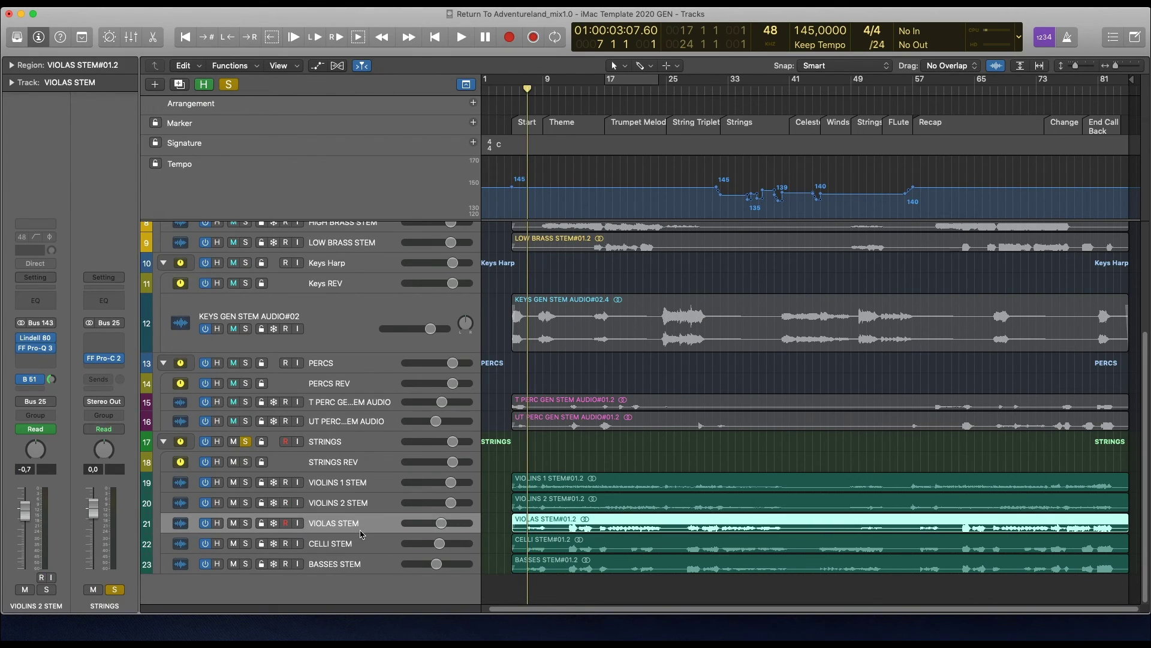
click(37, 350)
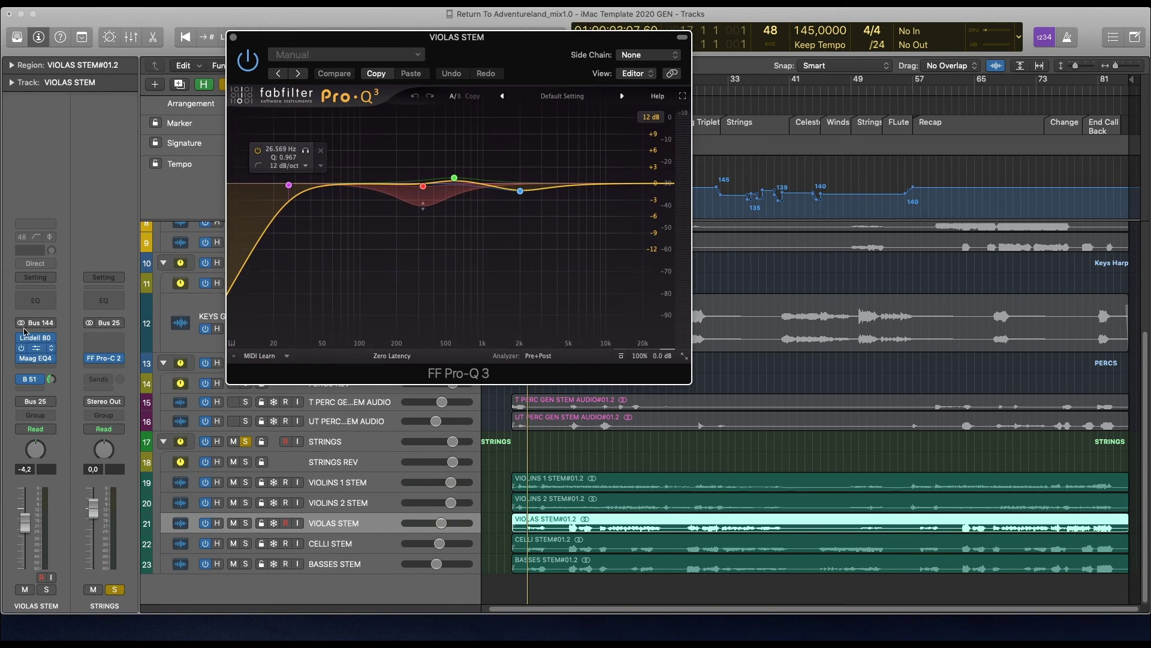
click(38, 340)
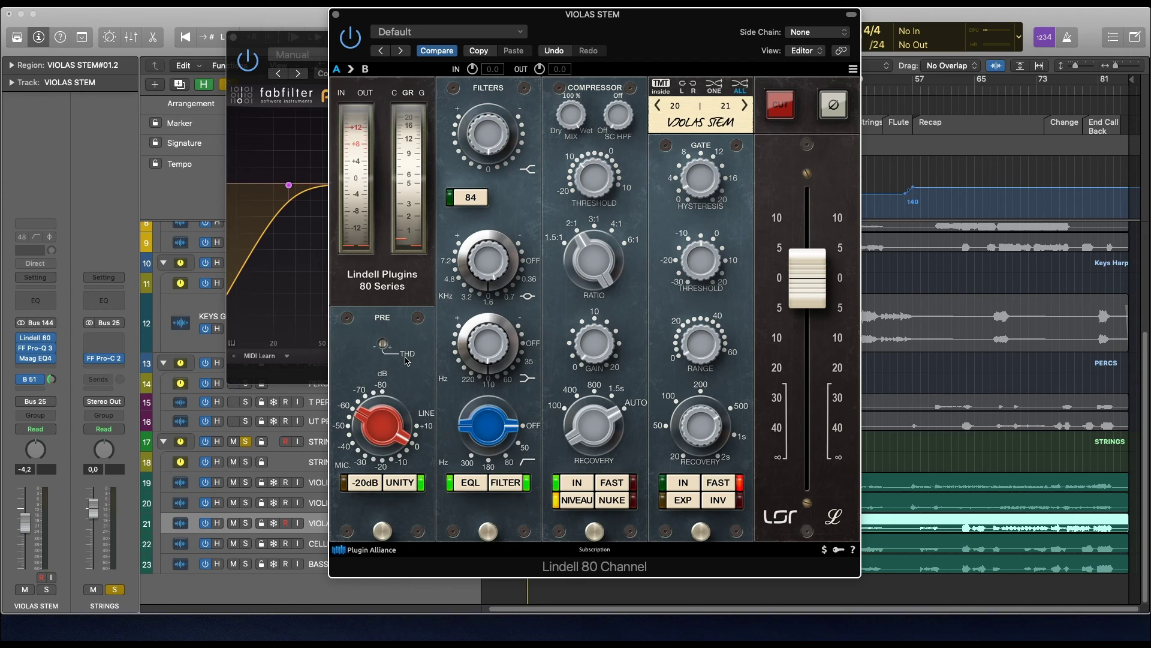
click(35, 358)
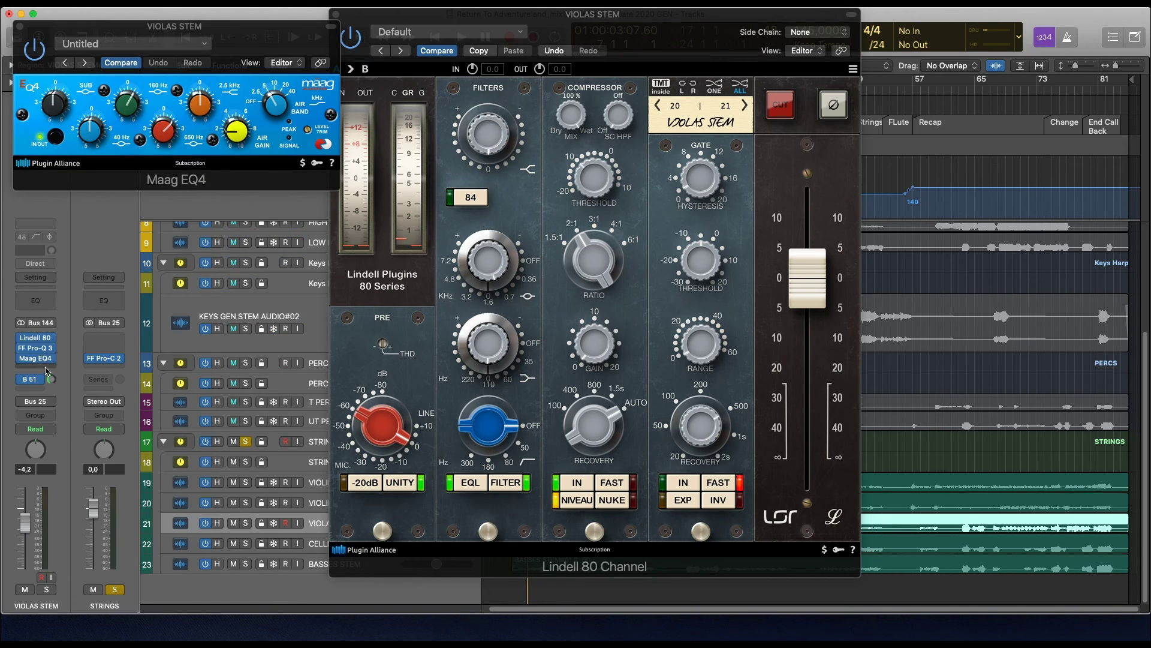
Examine the FF Pro-Q 3 bands and the Maag EQ4 settings on VIOLAS STEM, moving their windows into clear view.
click(37, 349)
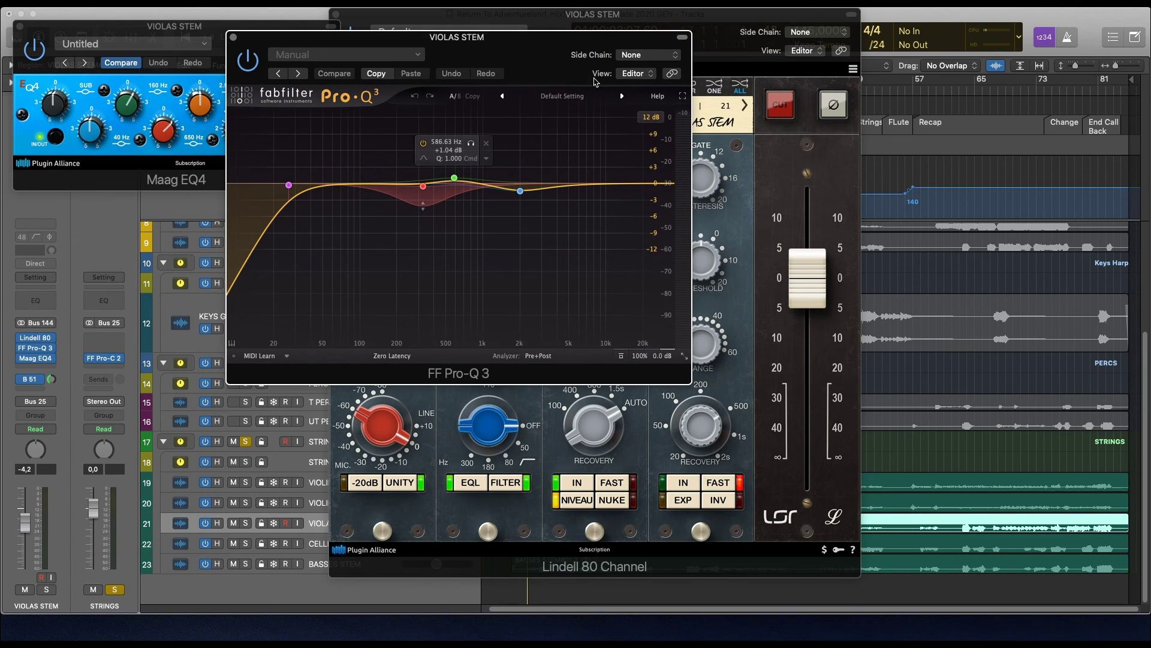
drag(521, 58, 686, 54)
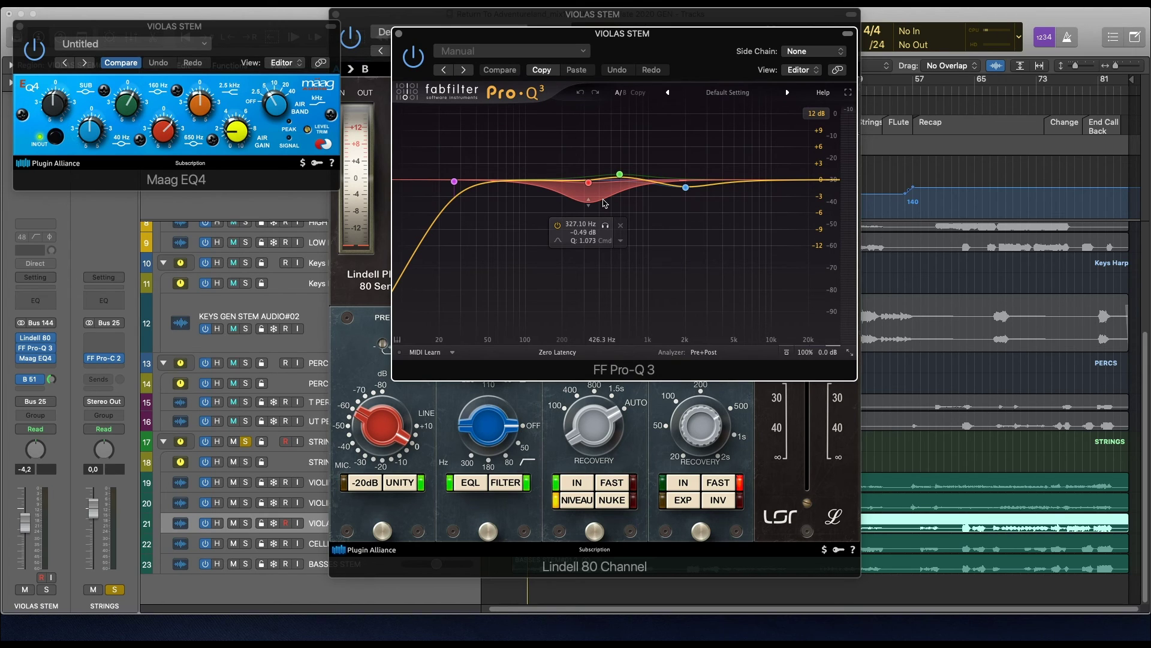
mouse_move(689, 189)
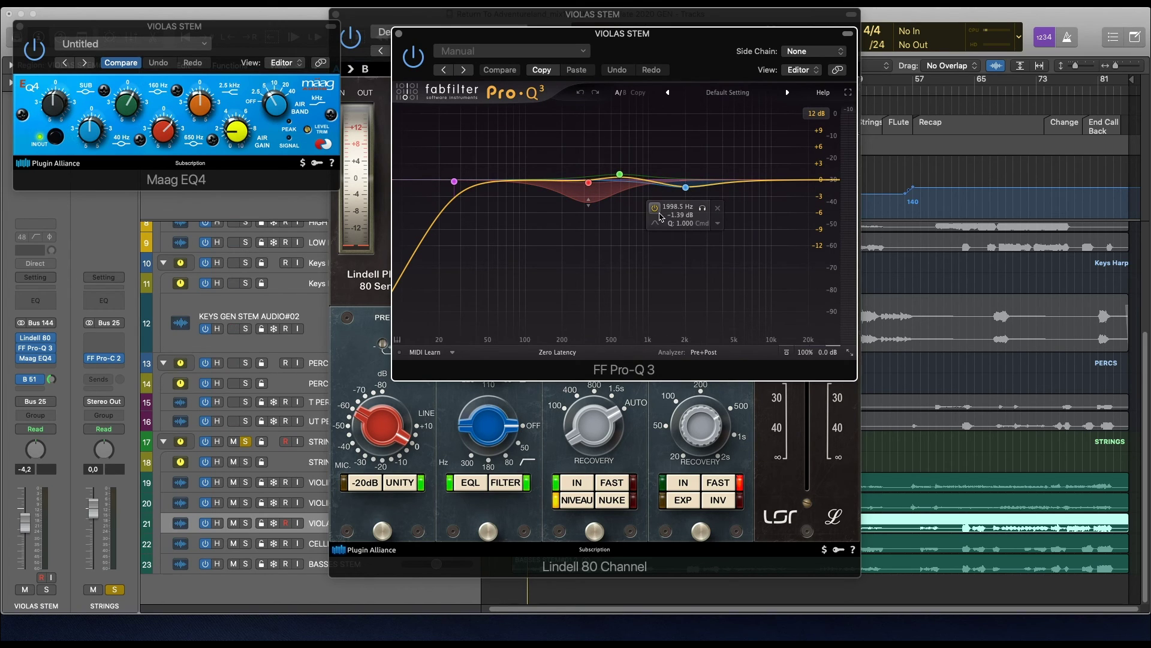
click(39, 359)
click(40, 359)
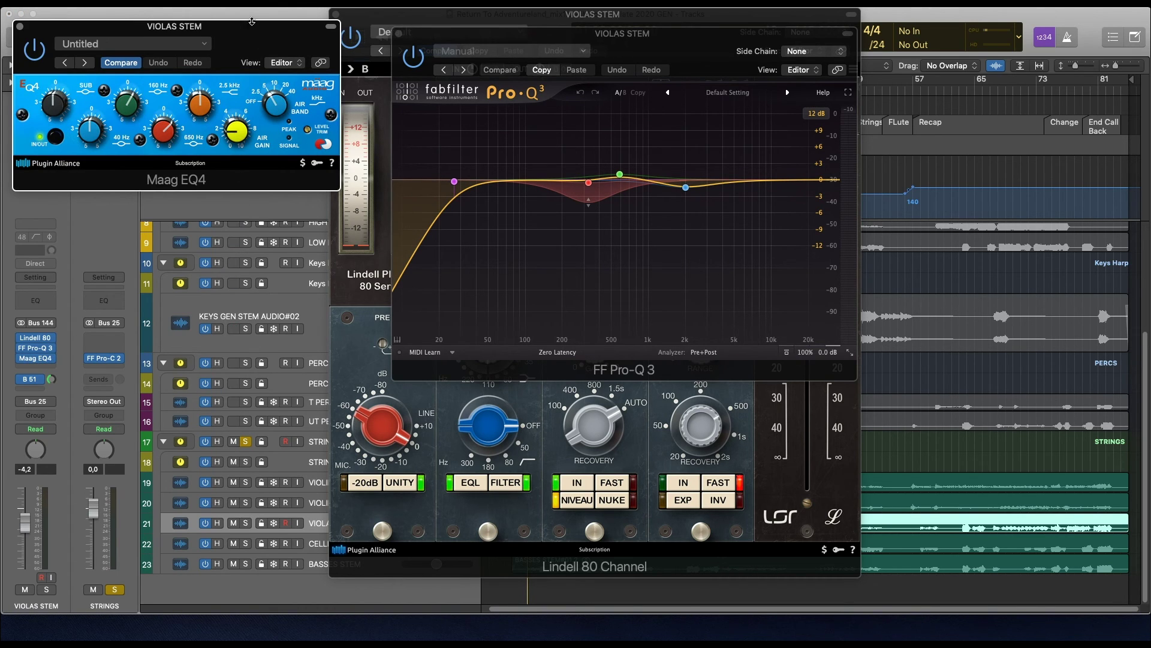
drag(200, 66, 702, 192)
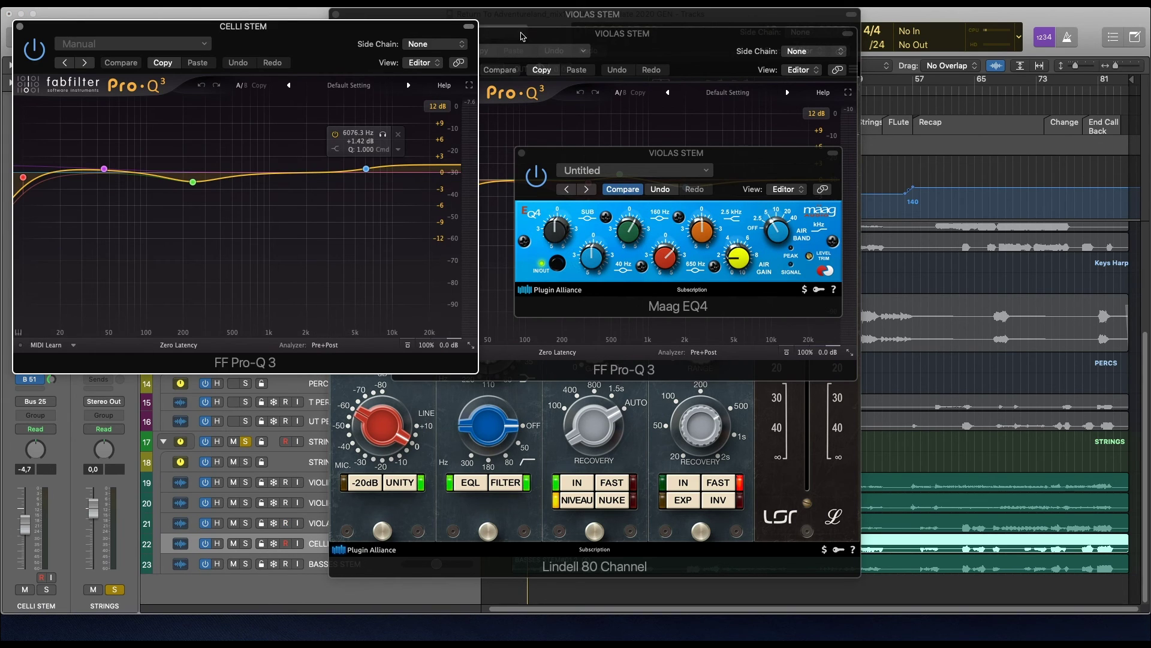
Close the VIOLAS STEM plug-in windows, keeping the FF Pro-Q 3 of CELLI STEM open for inspection.
click(522, 36)
click(399, 34)
click(341, 14)
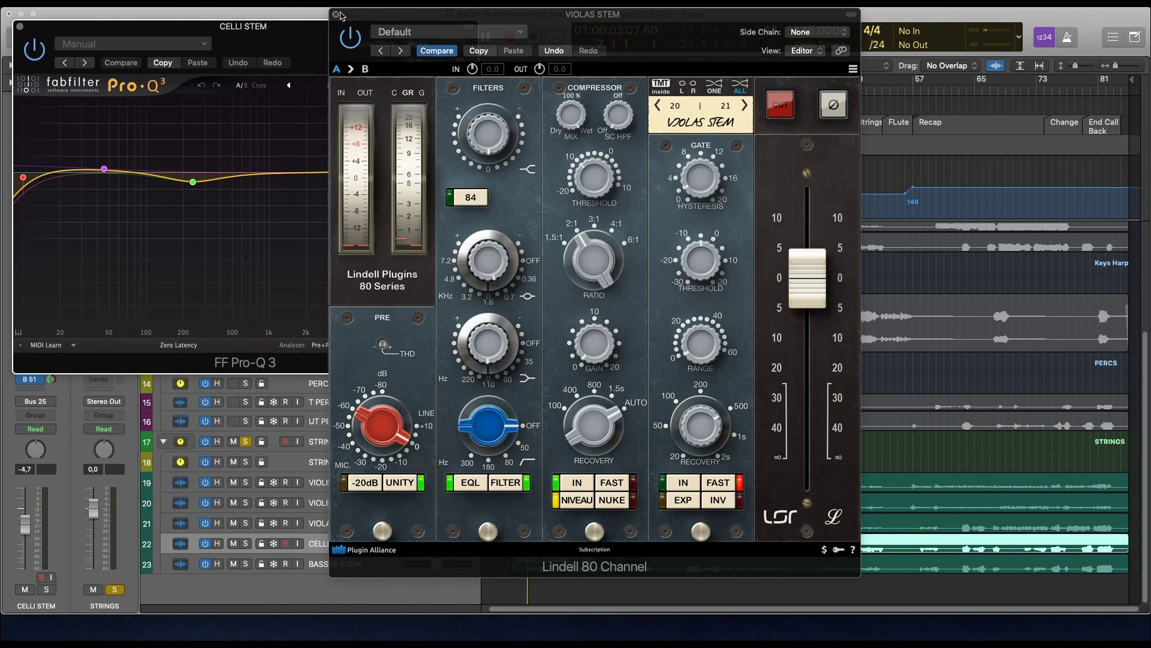
click(338, 15)
drag(323, 27, 524, 38)
click(759, 171)
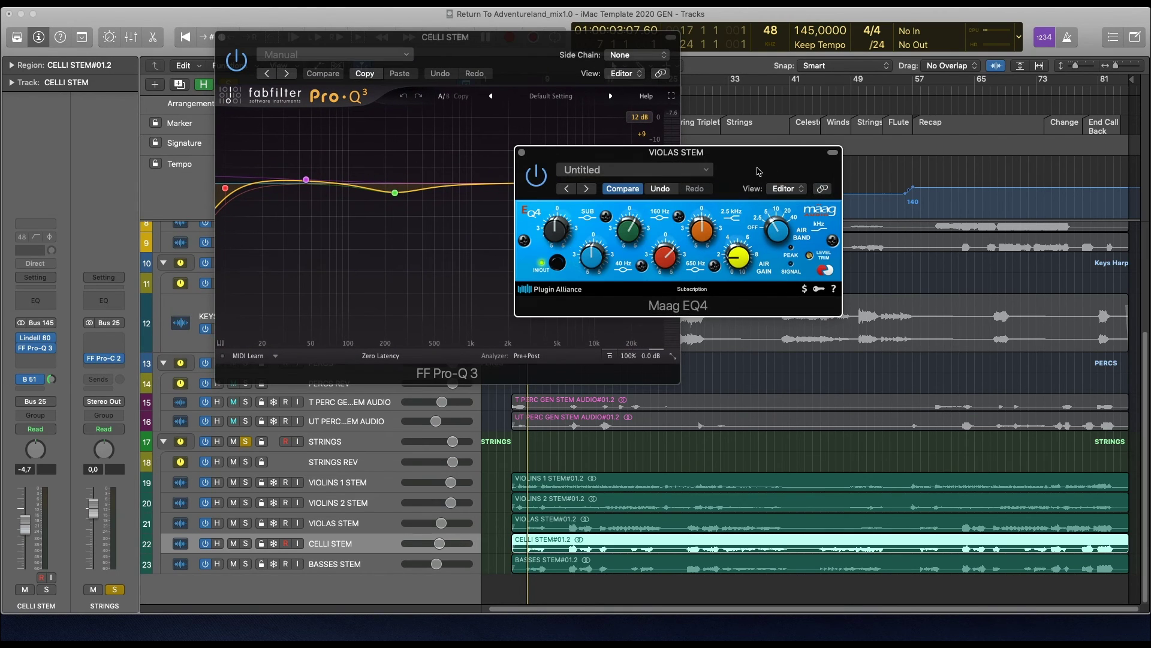
click(521, 153)
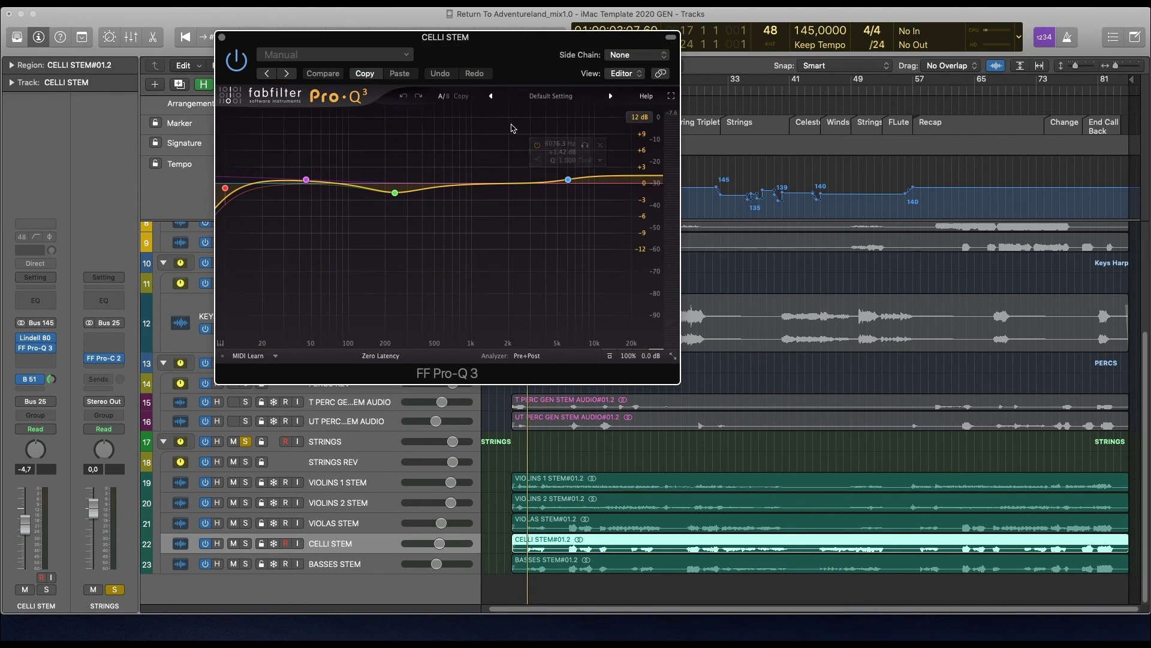
Switch the solo from the STRINGS group to CELLI STEM and place its Lindell 80 Channel beside the FF Pro-Q 3.
click(246, 442)
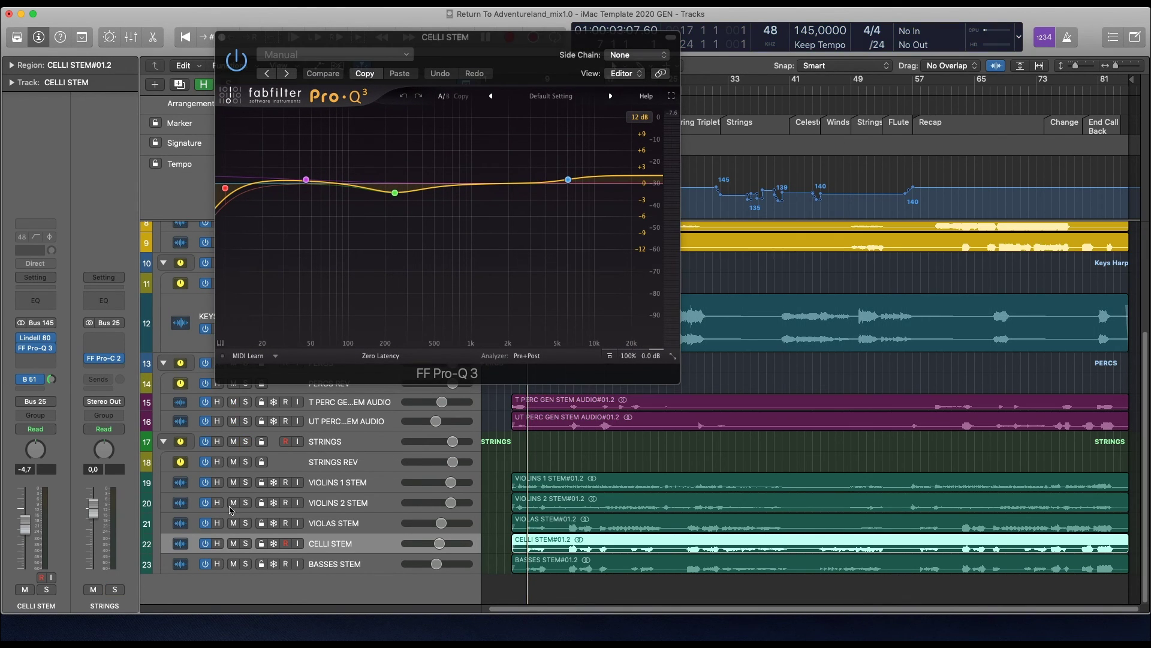
click(246, 543)
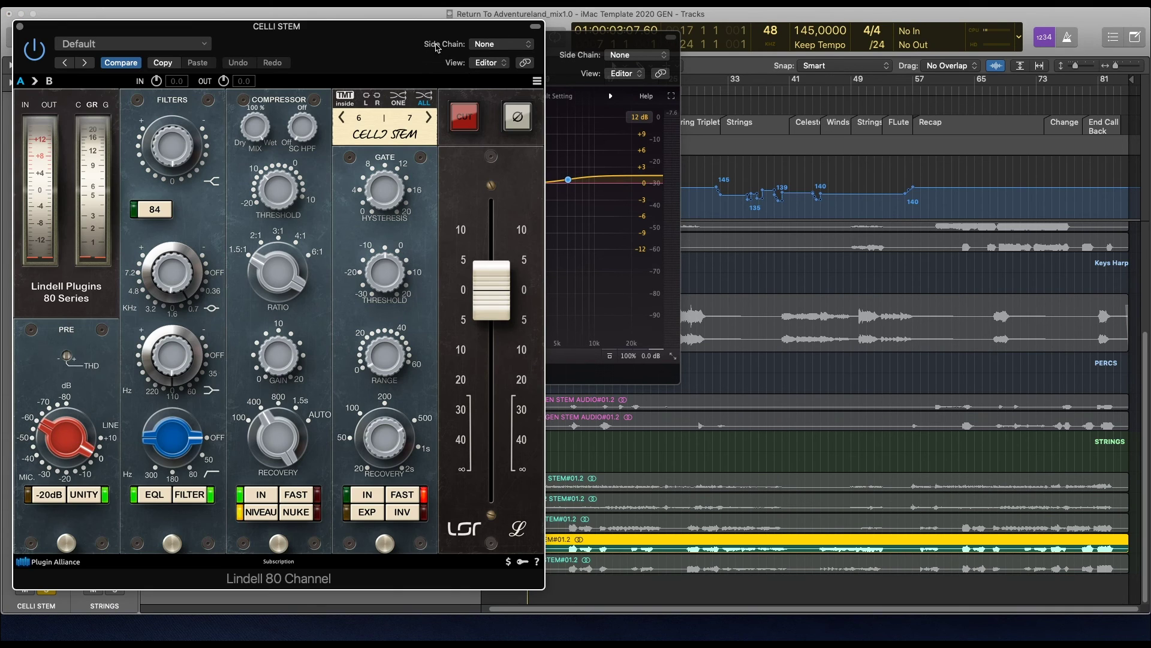
drag(423, 41, 1011, 27)
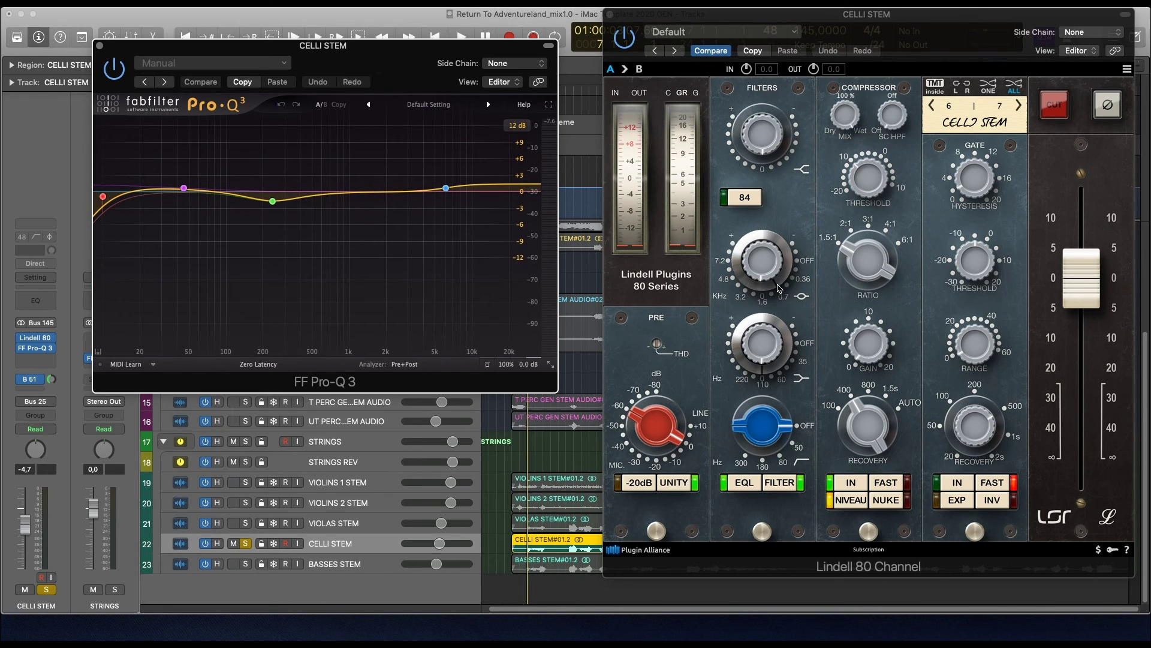
Audition CELLI STEM with its plug-ins active, then bypass the Lindell 80 Channel and FF Pro-Q 3 and replay from around bar 11.
key(space)
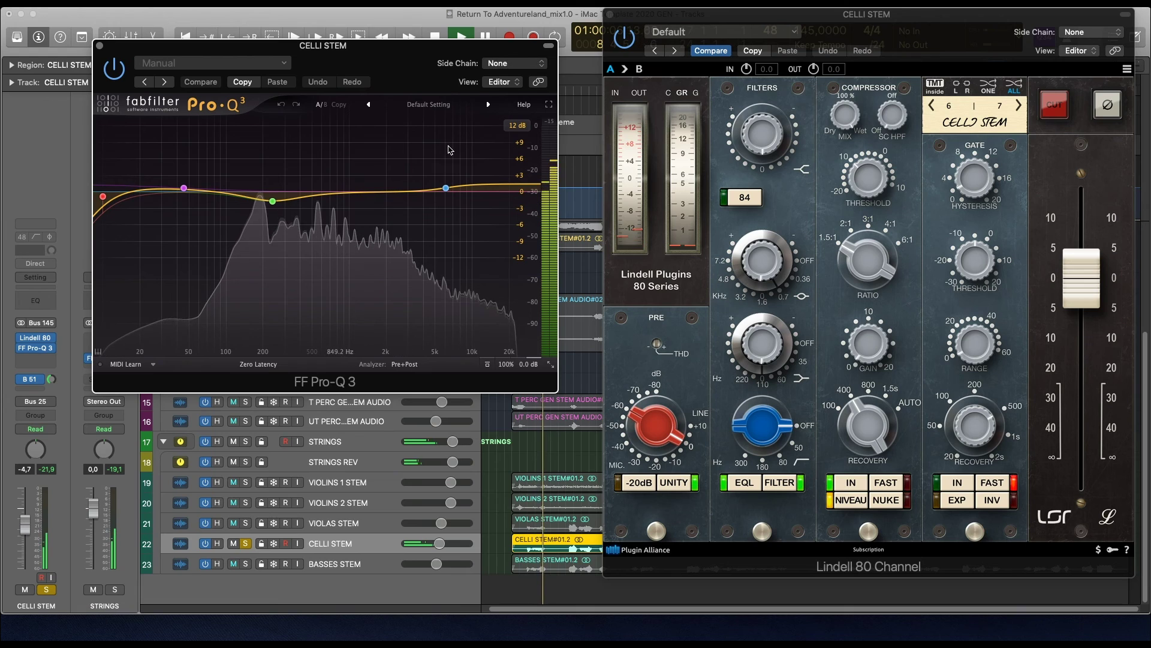
key(space)
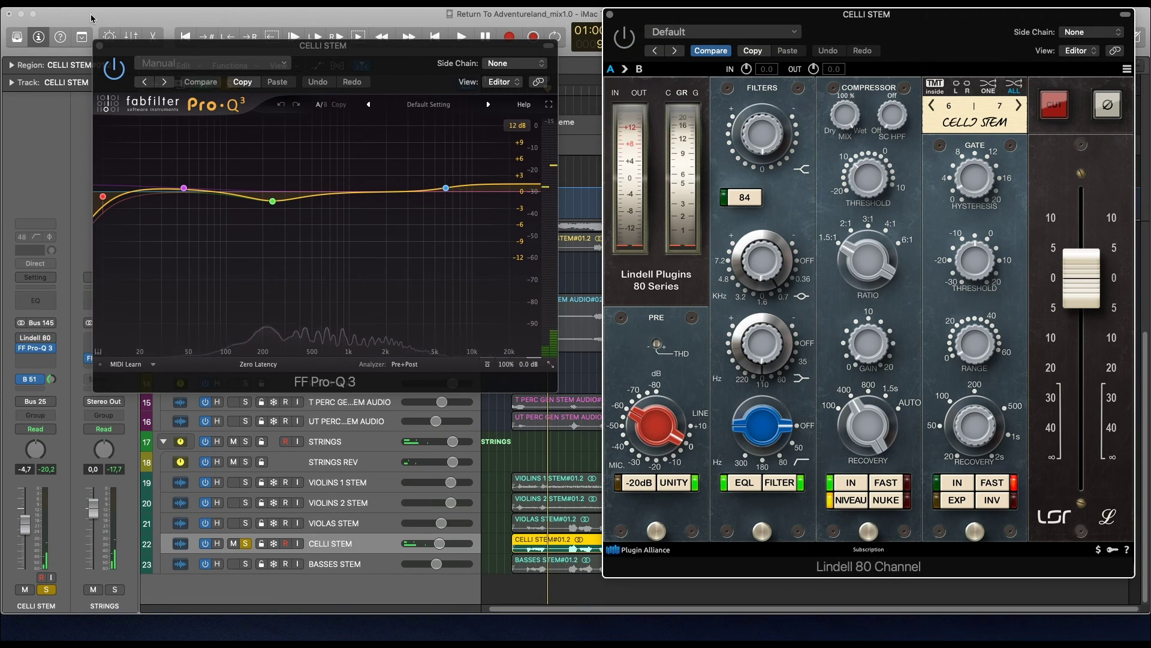
click(121, 71)
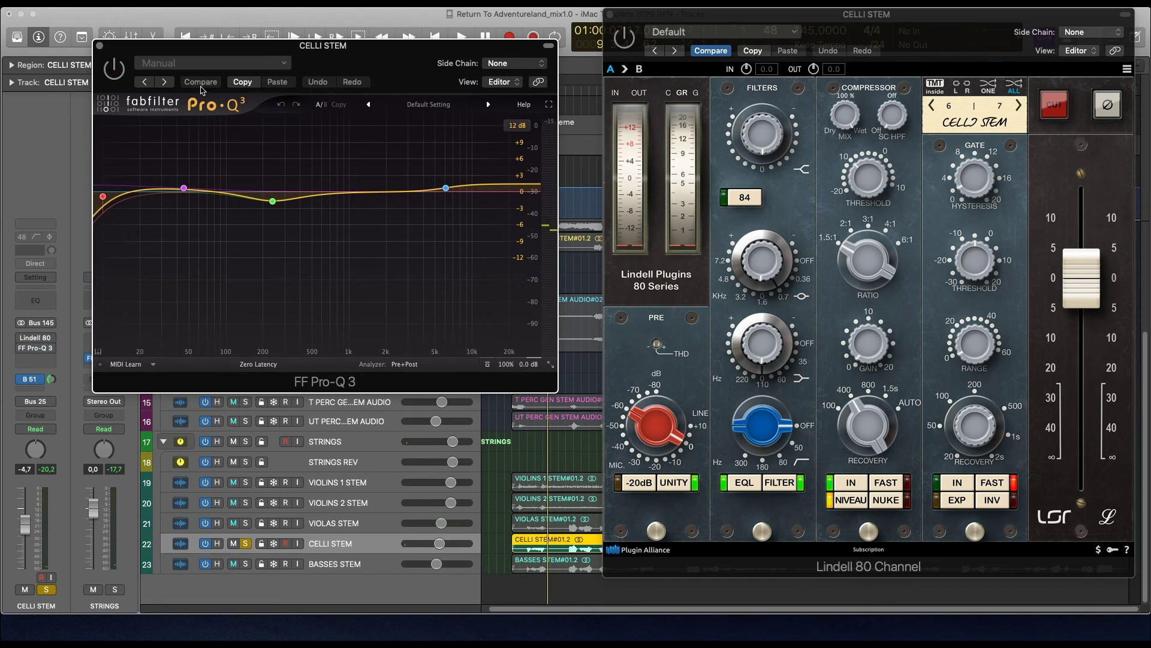
click(571, 90)
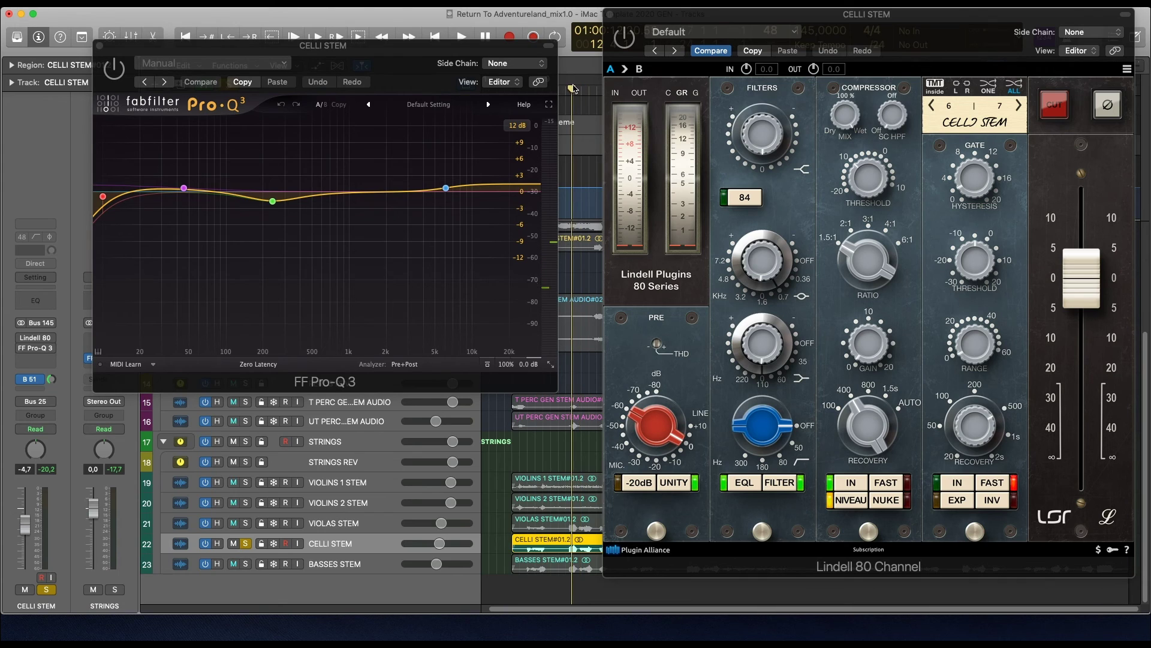
click(567, 90)
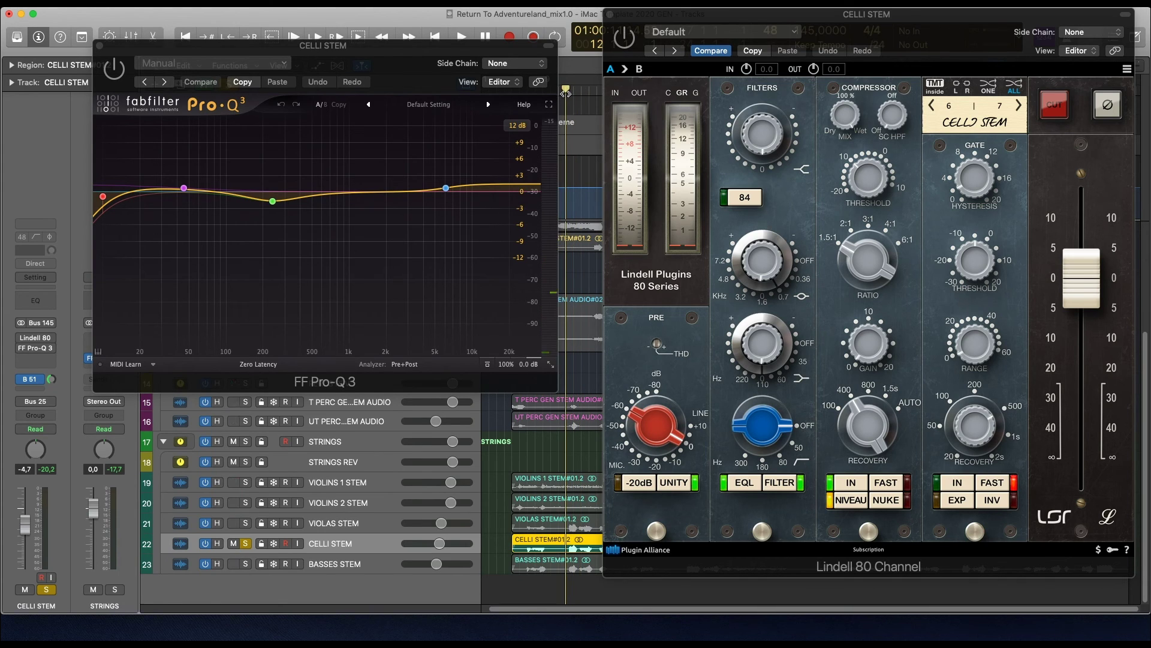
key(space)
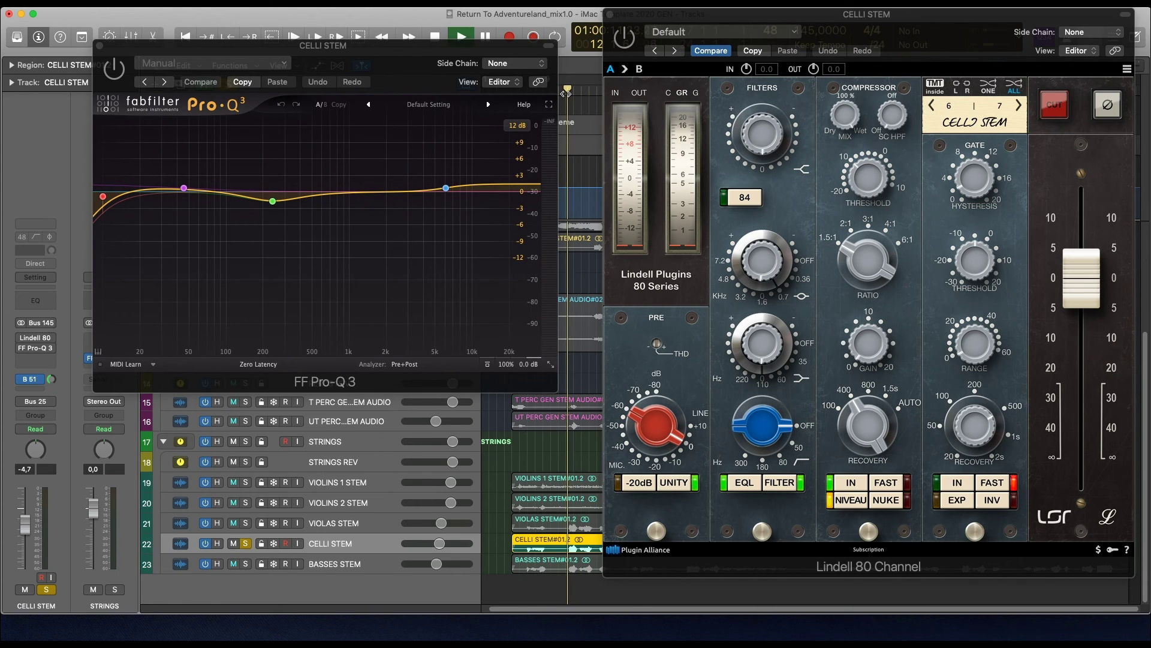
Re-enable the Lindell 80 Channel and FF Pro-Q 3 on CELLI STEM during playback to compare the processed cello sound.
click(623, 39)
click(121, 77)
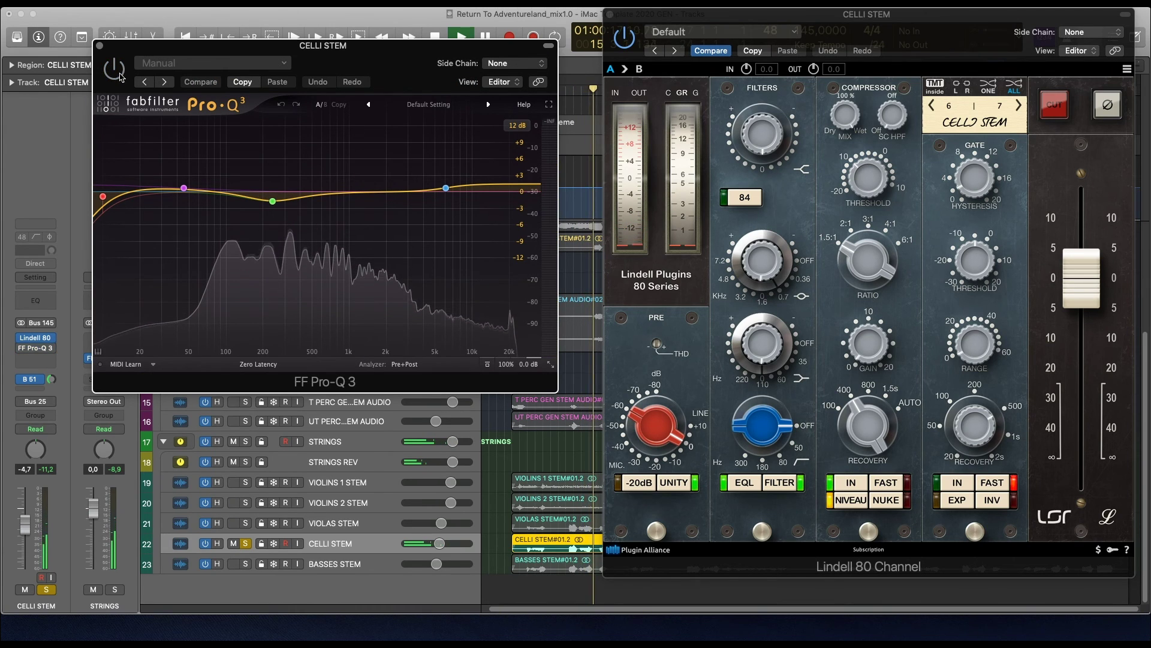
click(627, 44)
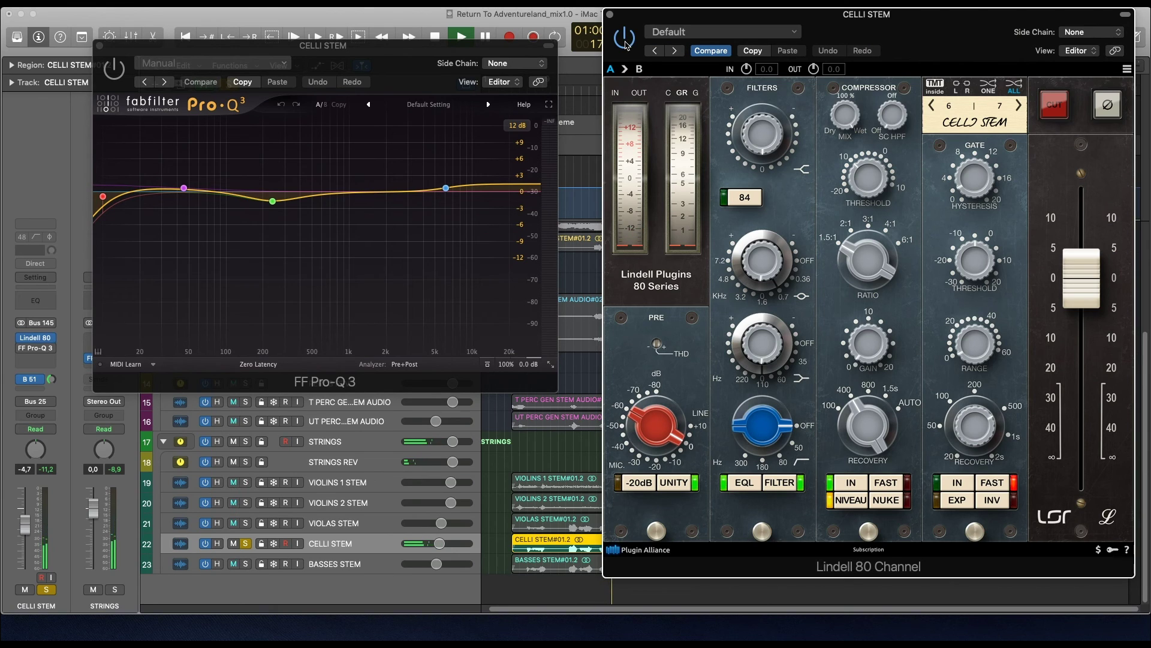
click(112, 65)
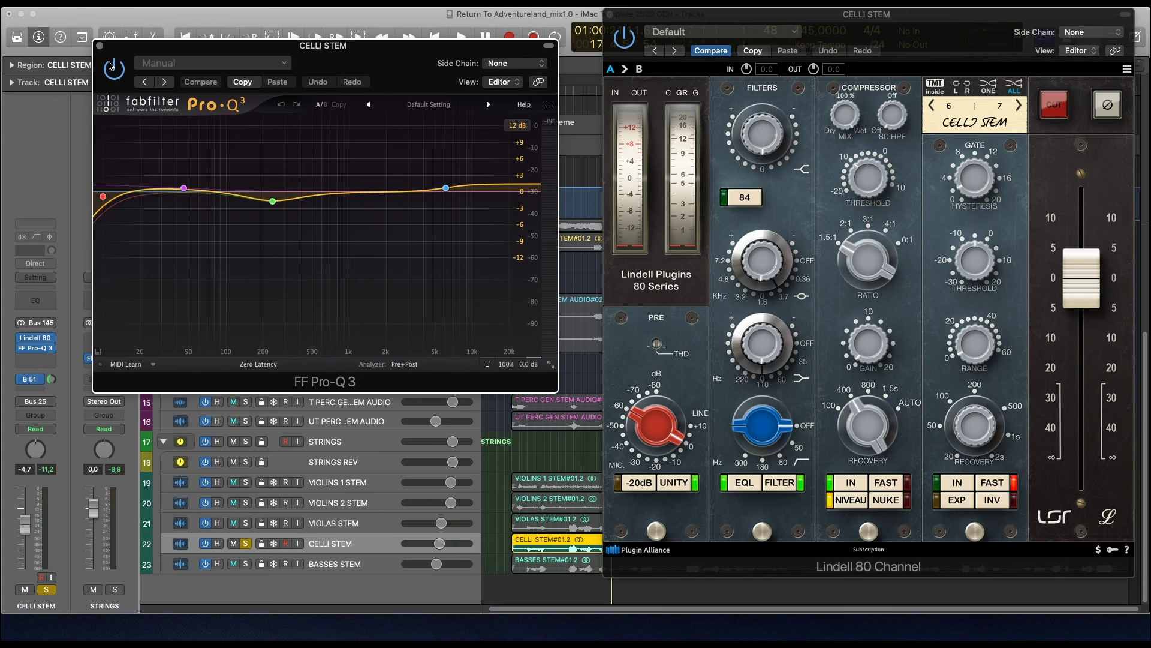
Play the passage from around bar 12, toggling the CELLI STEM solo to compare the cellos with the full mix, and stop playback.
click(246, 543)
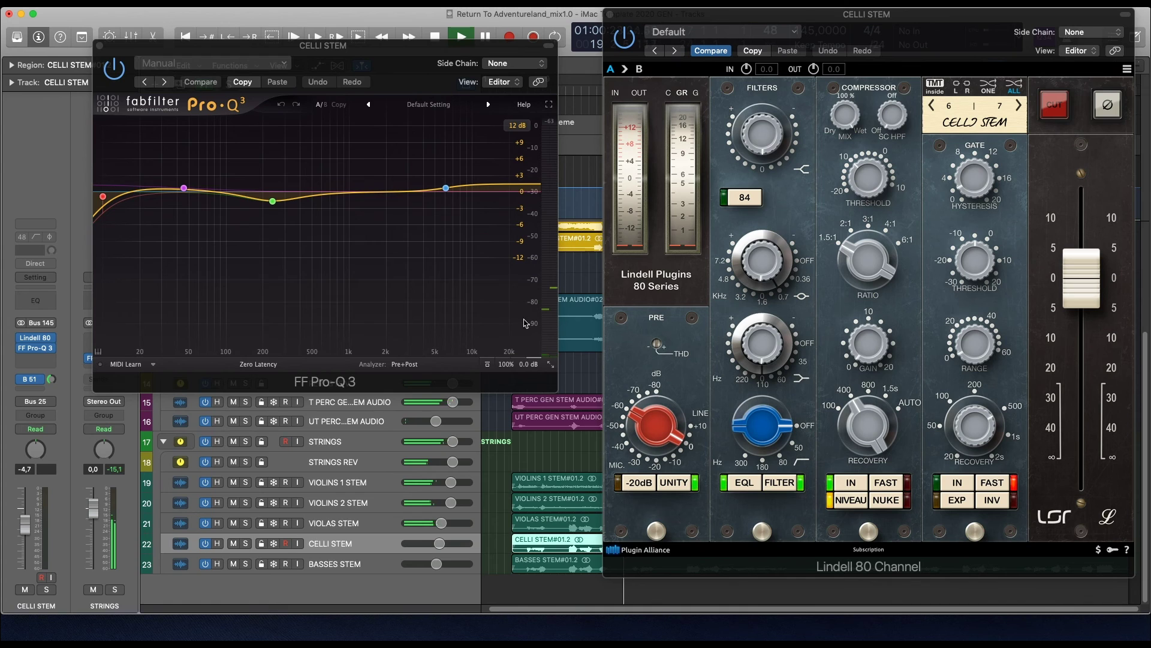
click(576, 90)
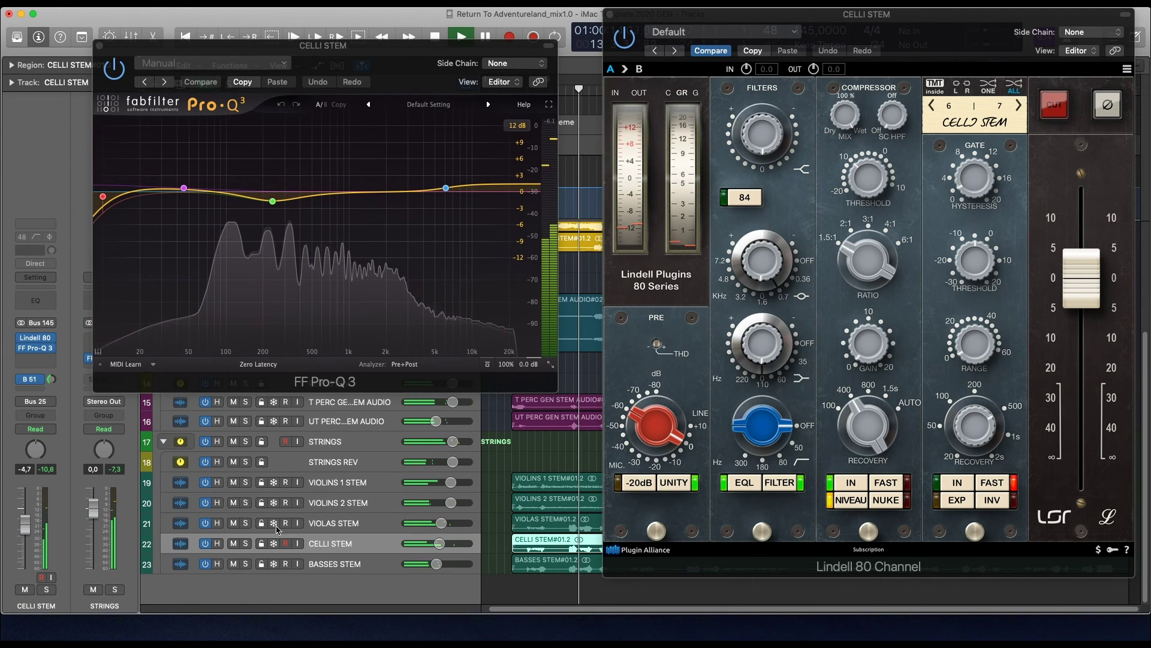
click(246, 543)
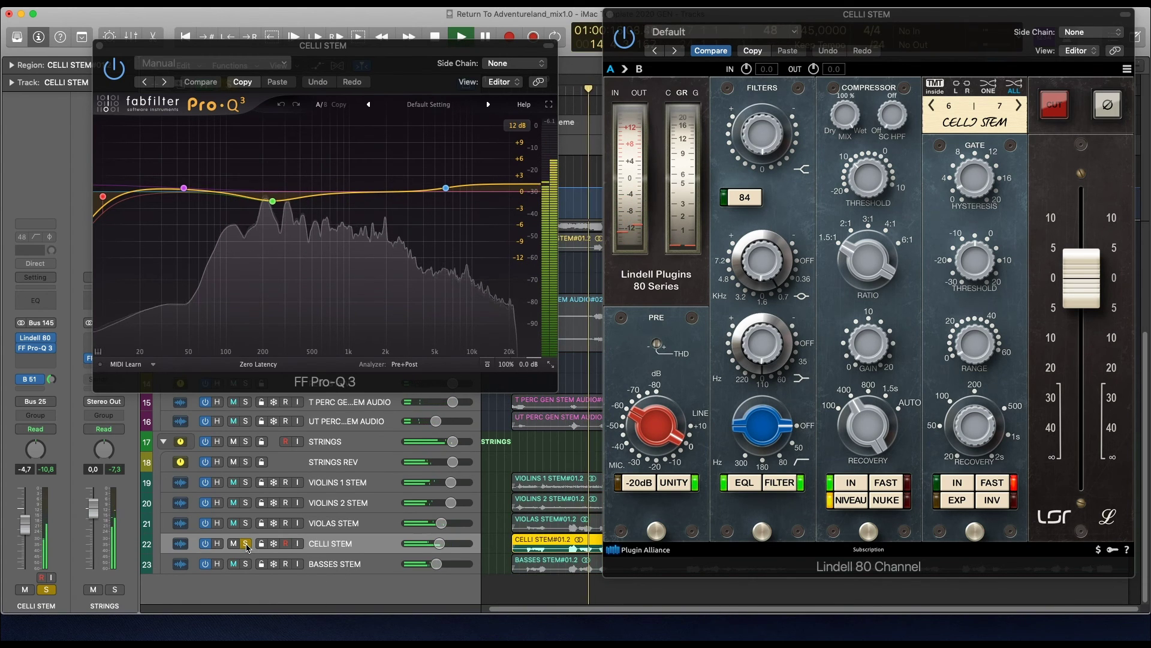
click(245, 544)
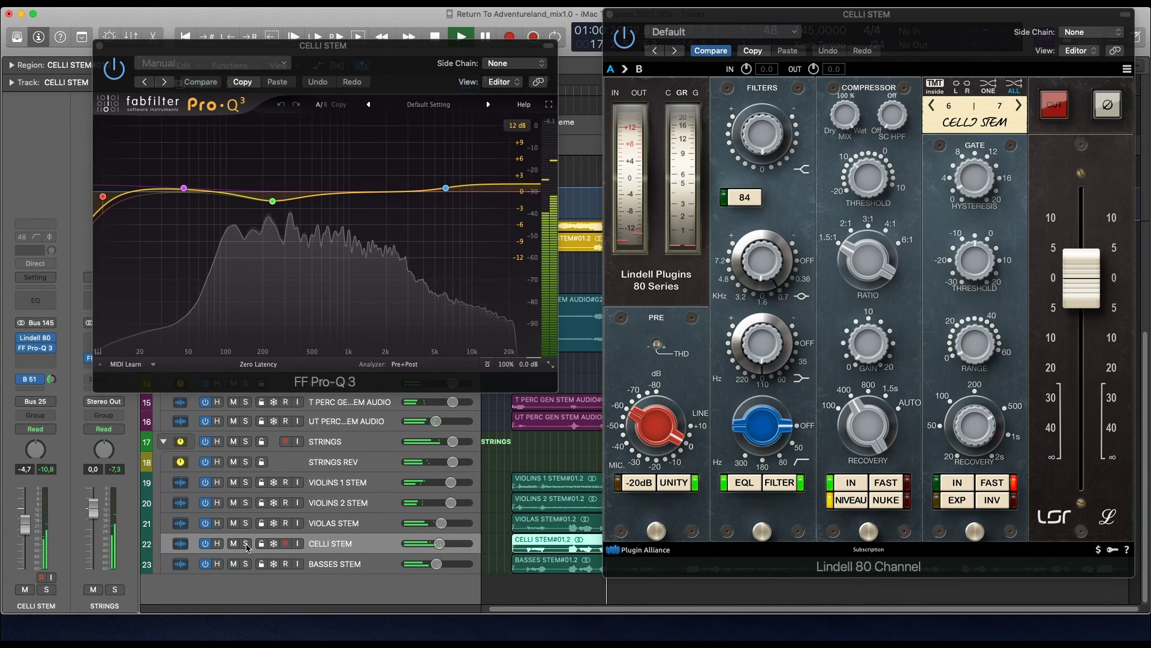
key(space)
Solo BASSES STEM together with CELLI STEM.
click(246, 563)
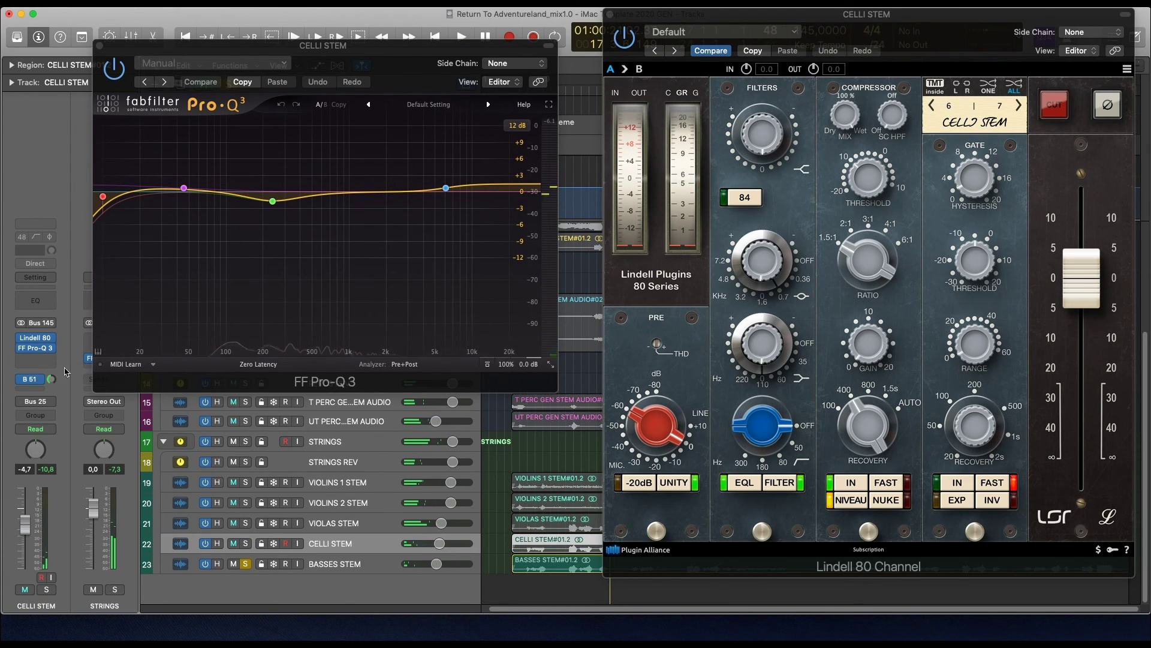
click(246, 543)
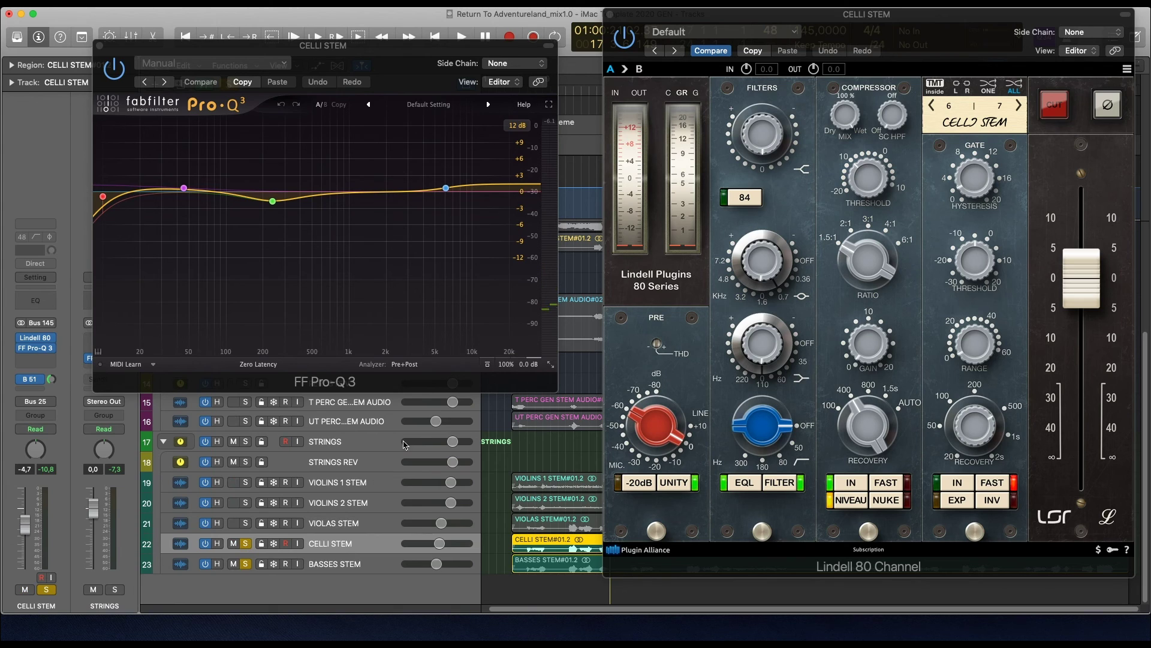
mouse_move(446, 190)
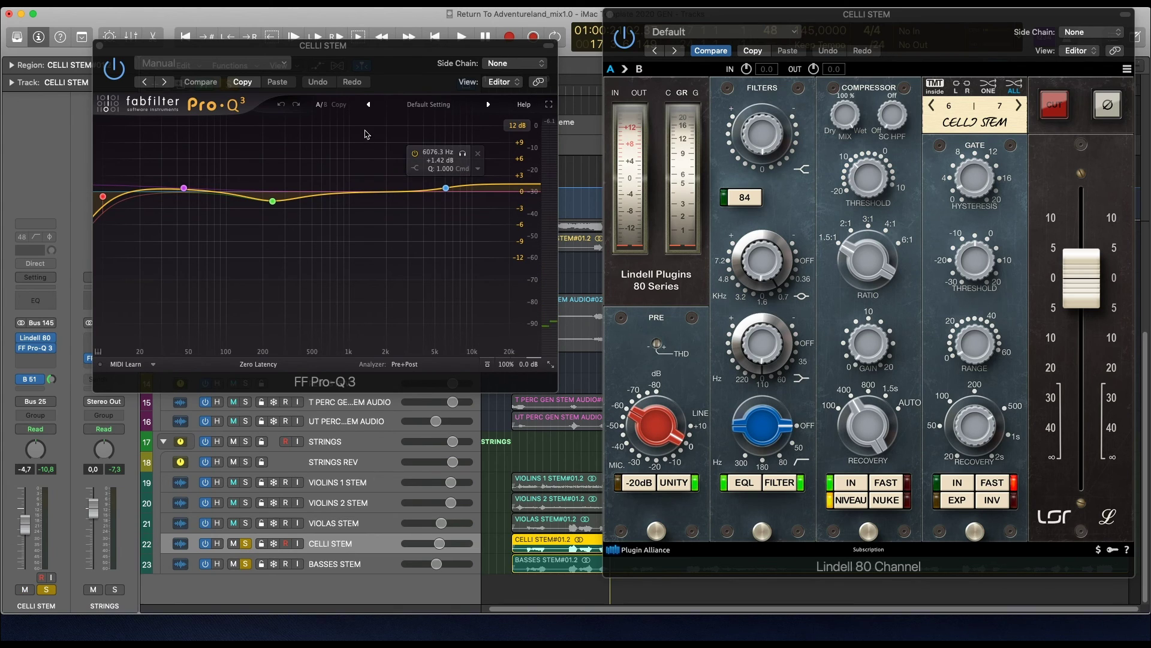
Inspect the CELLI STEM high shelf and Lindell 80 filters, then add an FF Pro-Q 3 bell band at about 1586 Hz, +0.15 dB.
click(447, 189)
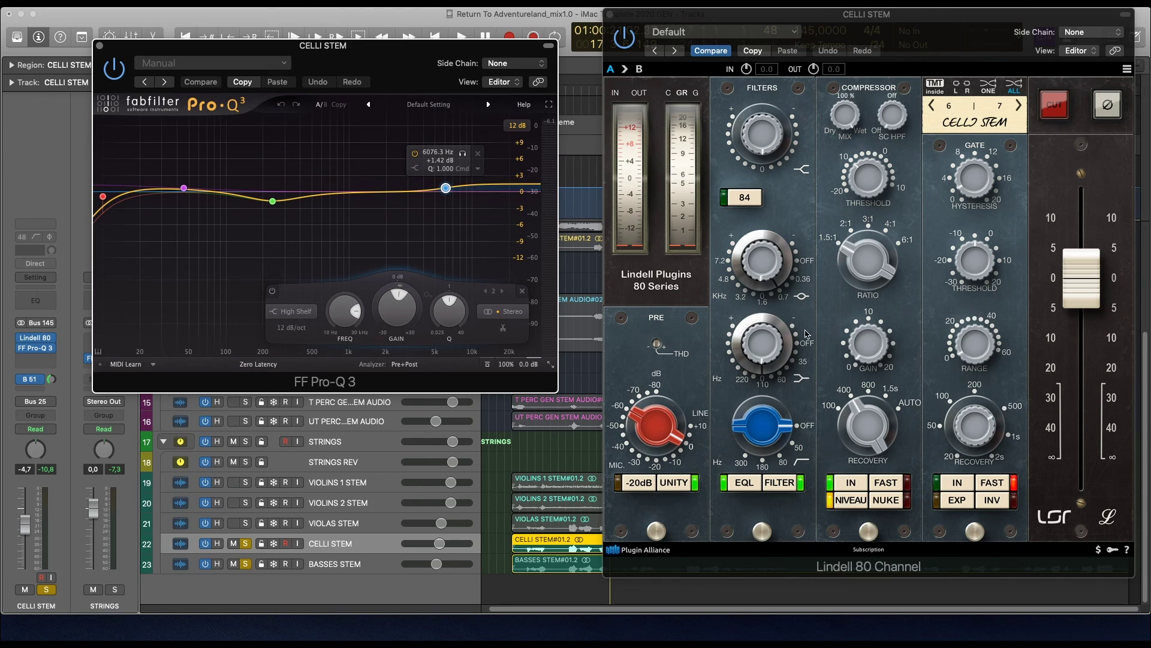
click(779, 288)
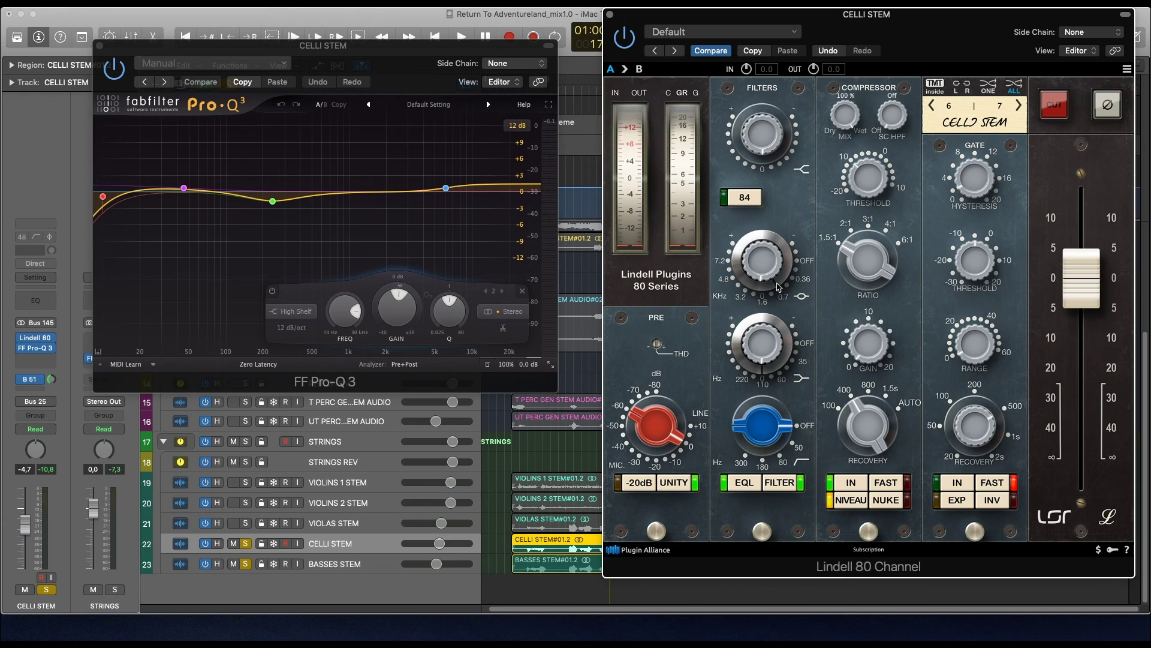
click(375, 193)
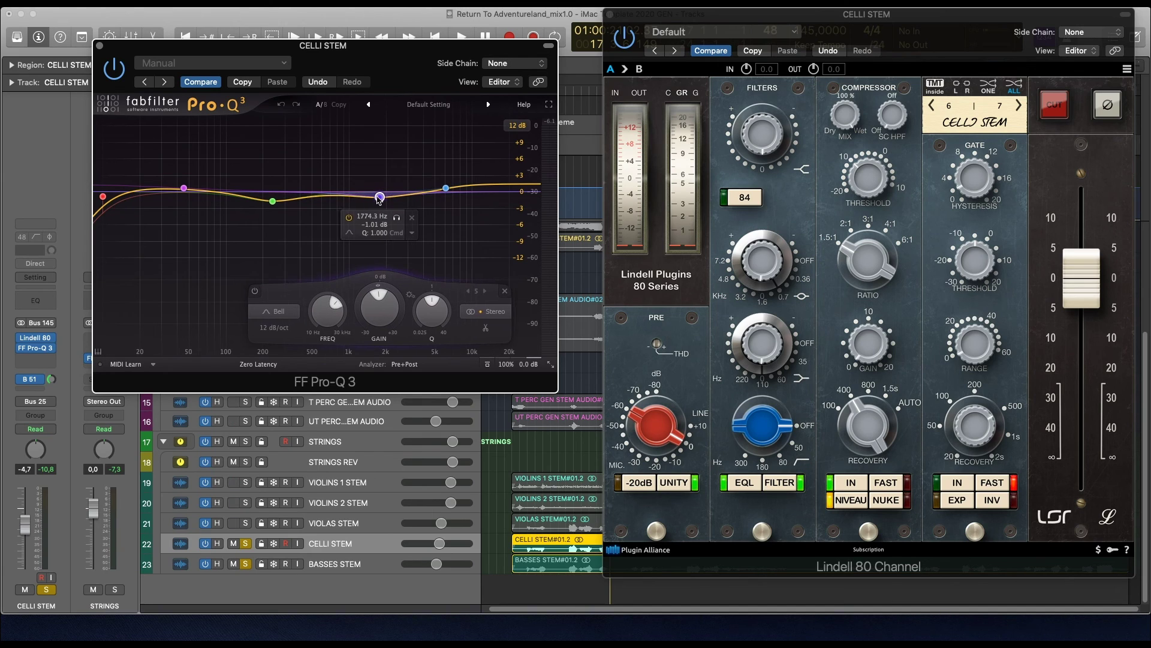
drag(374, 199, 374, 193)
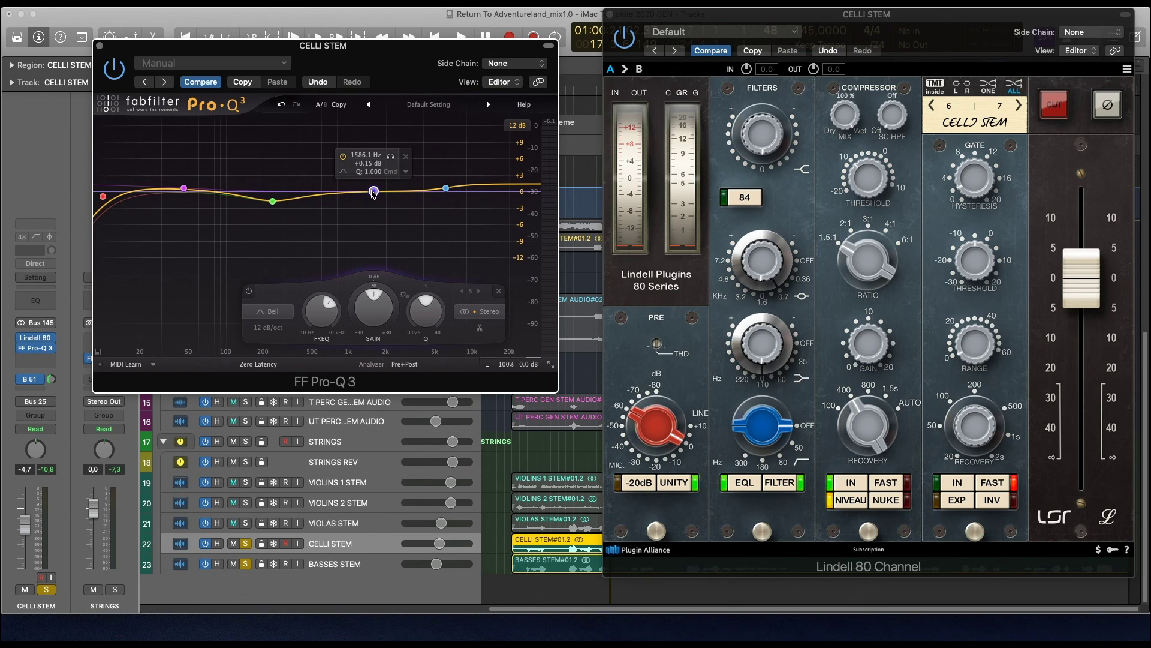
Bring up the FF Pro-Q 3 of BASSES STEM and close both CELLI STEM plug-in windows.
click(366, 566)
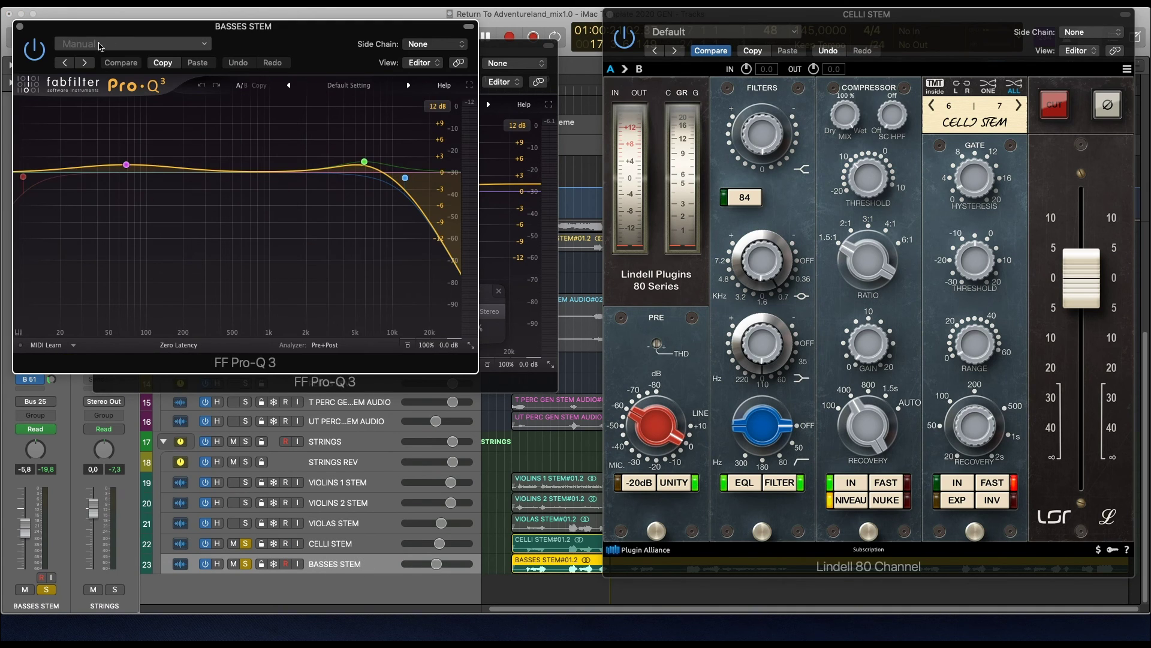
drag(102, 29, 272, 111)
click(98, 47)
click(98, 47)
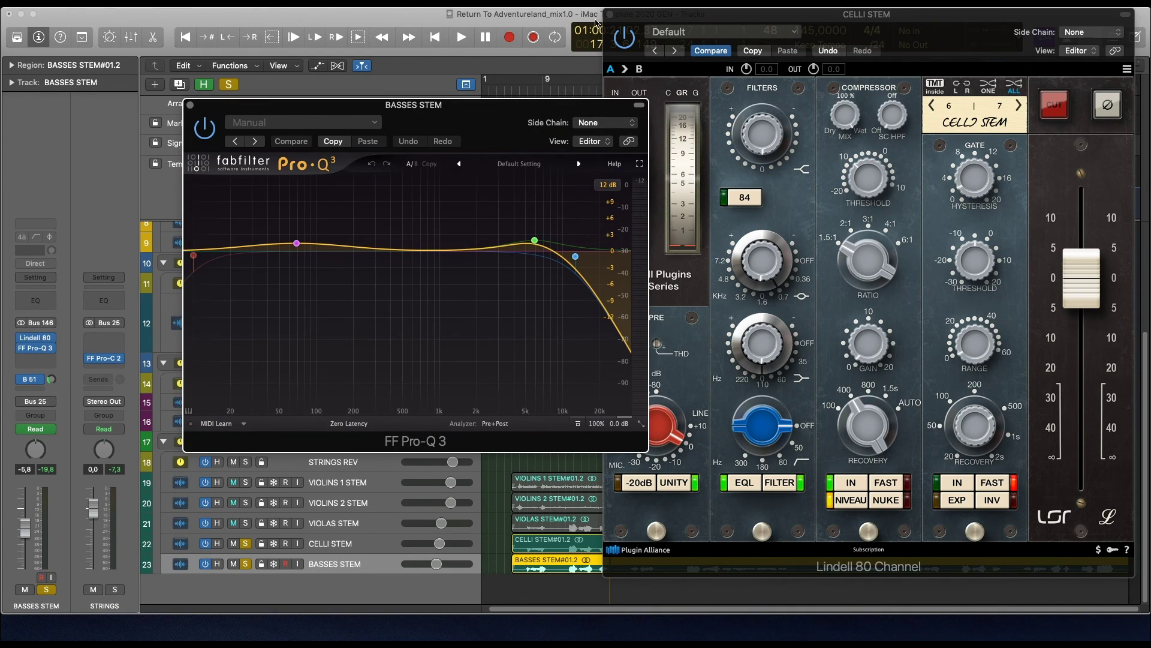
click(609, 13)
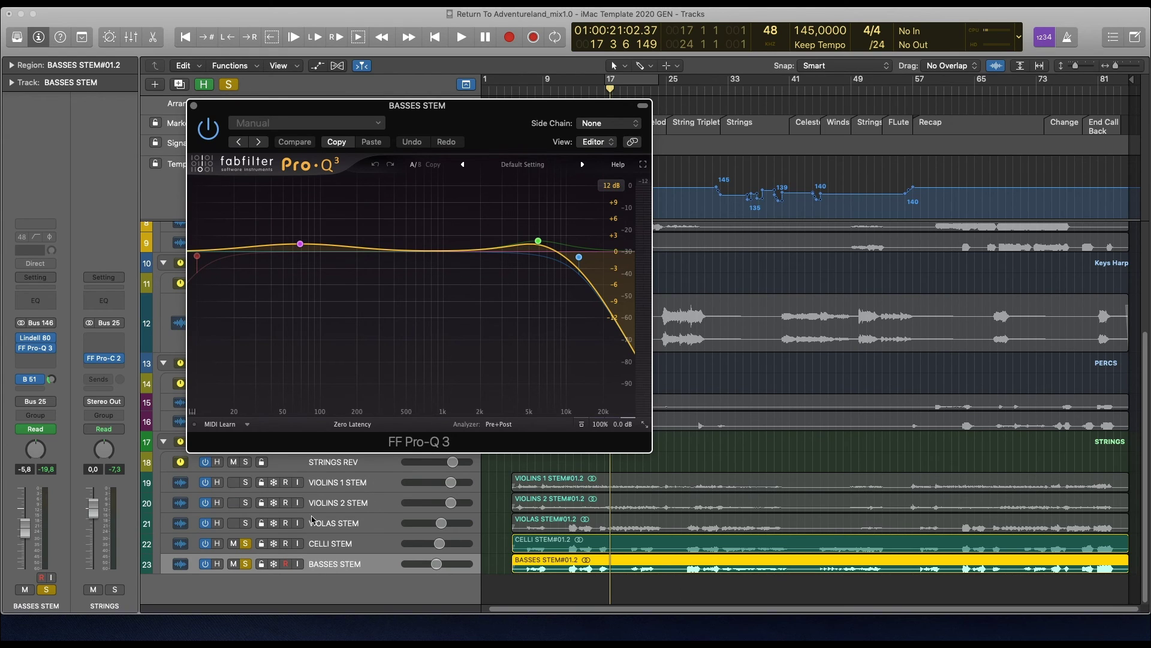
Mute CELLI STEM and play BASSES STEM on its own from bar 27.
click(237, 546)
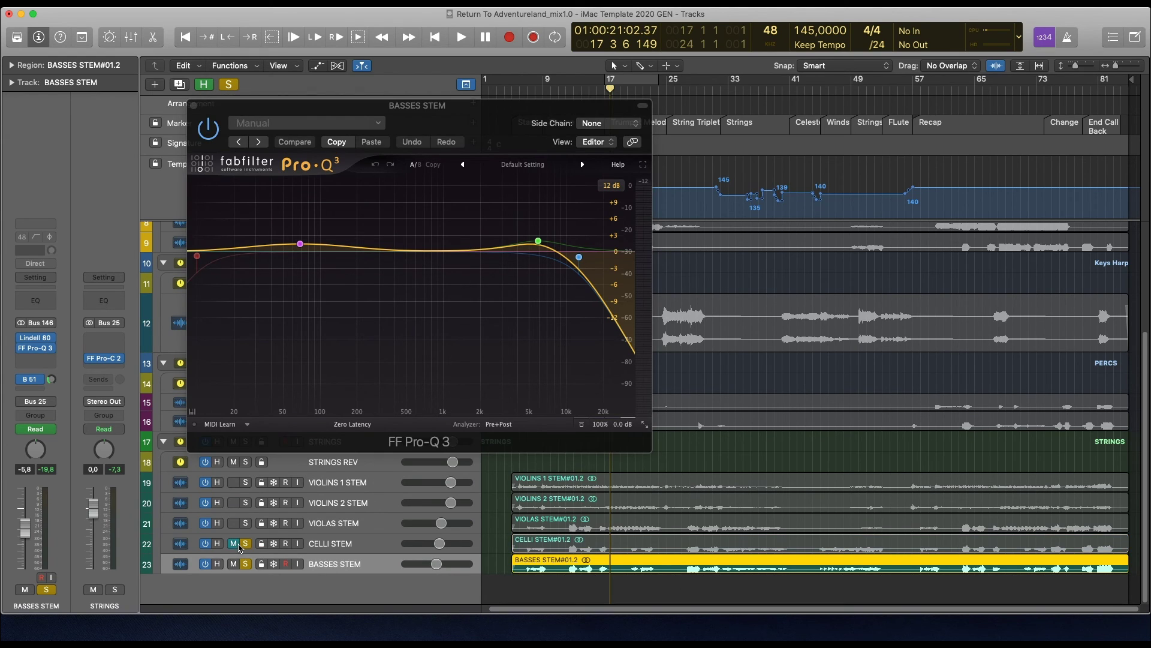
click(699, 85)
click(690, 89)
click(683, 89)
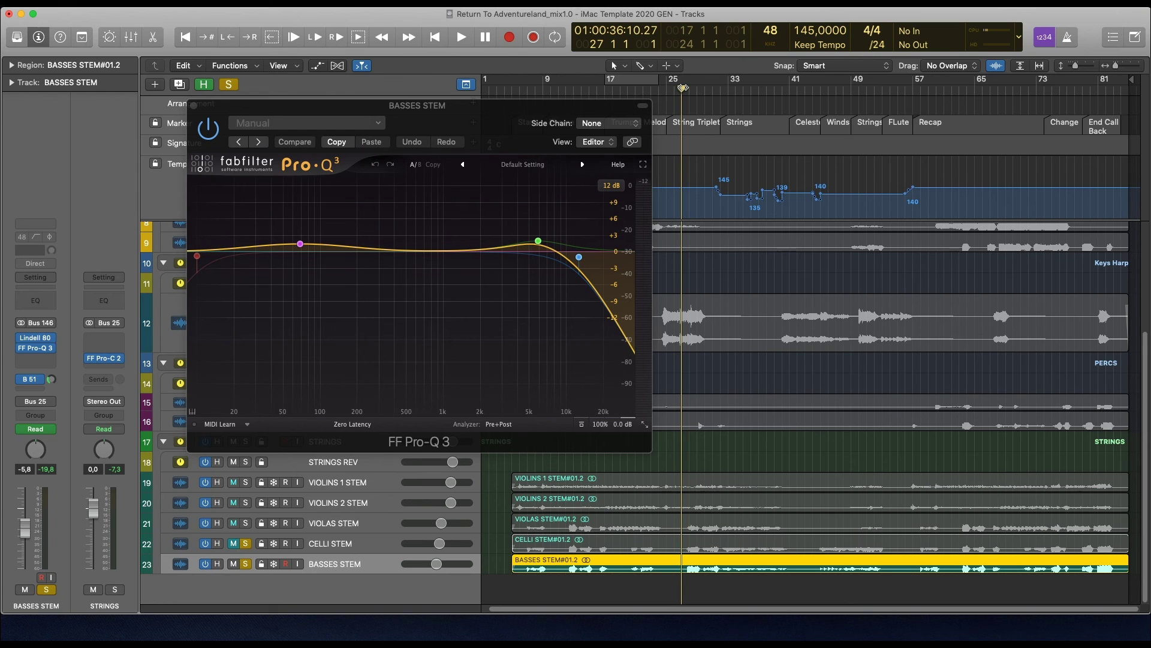
key(space)
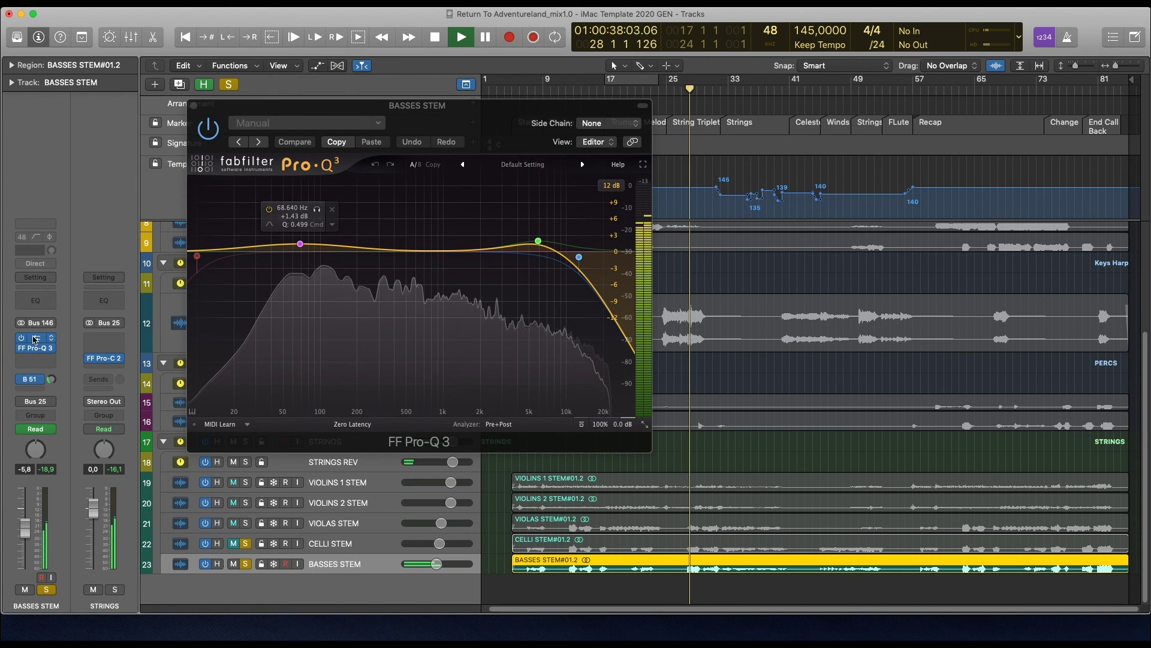
Open the Lindell 80 Channel of BASSES STEM beside its EQ and loop playback from bar 28 to 32.
click(35, 339)
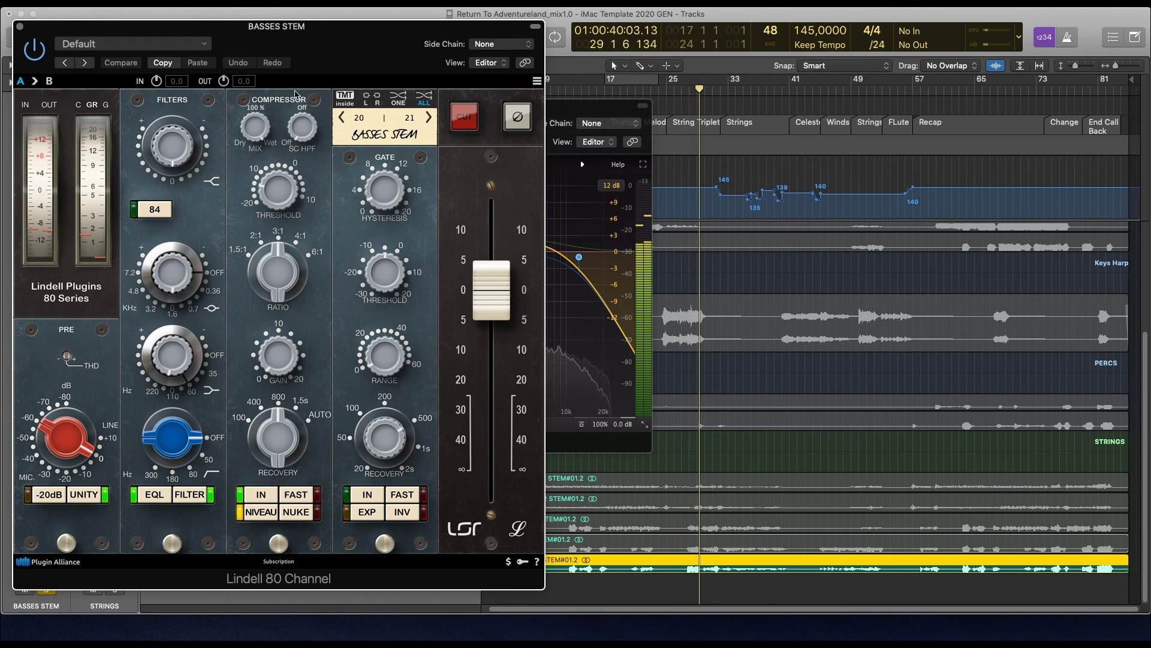
drag(323, 45, 768, 635)
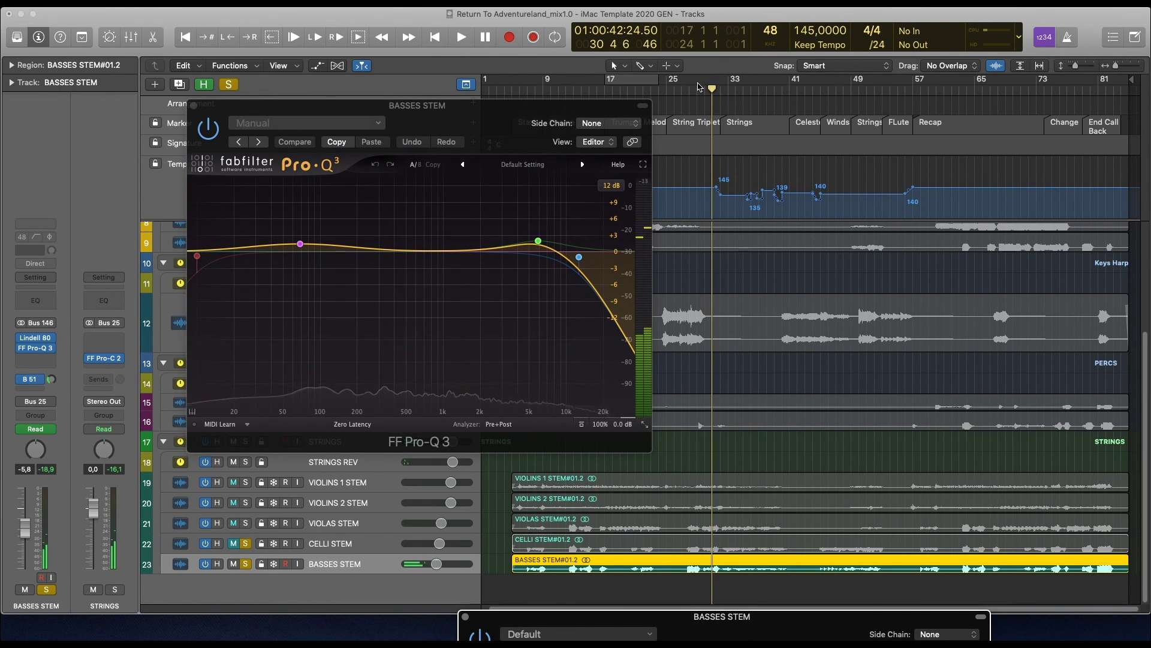
drag(692, 80, 720, 81)
key(space)
drag(716, 624, 866, 22)
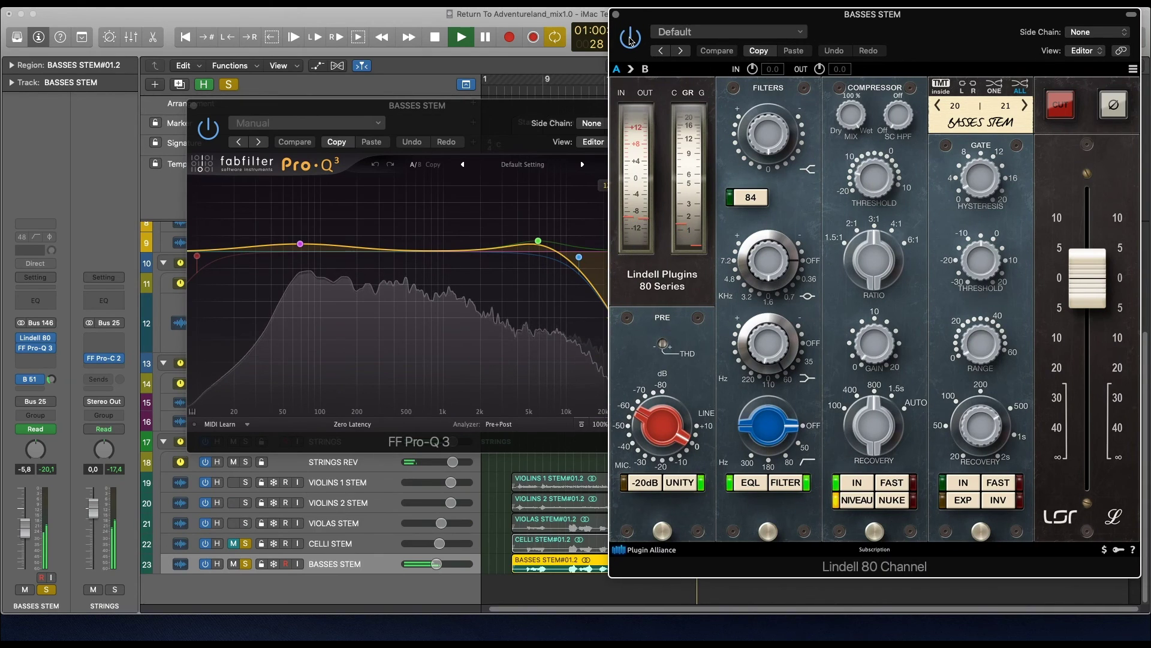
Bypass the Lindell 80 Channel and FF Pro-Q 3 on BASSES STEM and replay the loop to hear the unprocessed basses.
click(211, 131)
key(space)
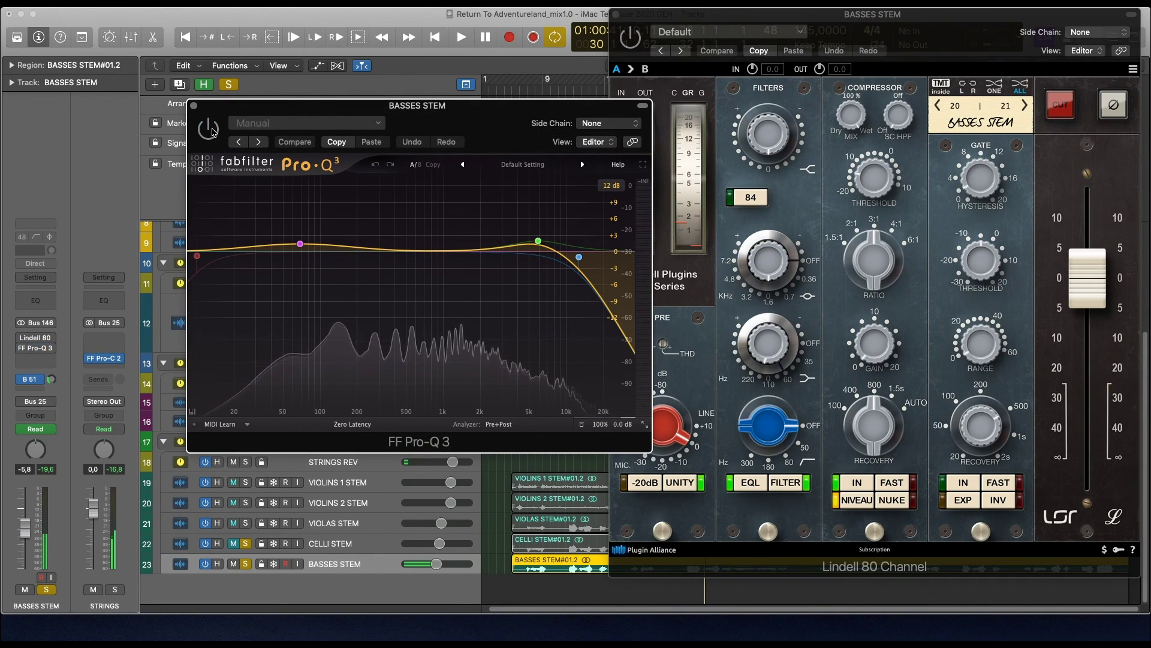
key(space)
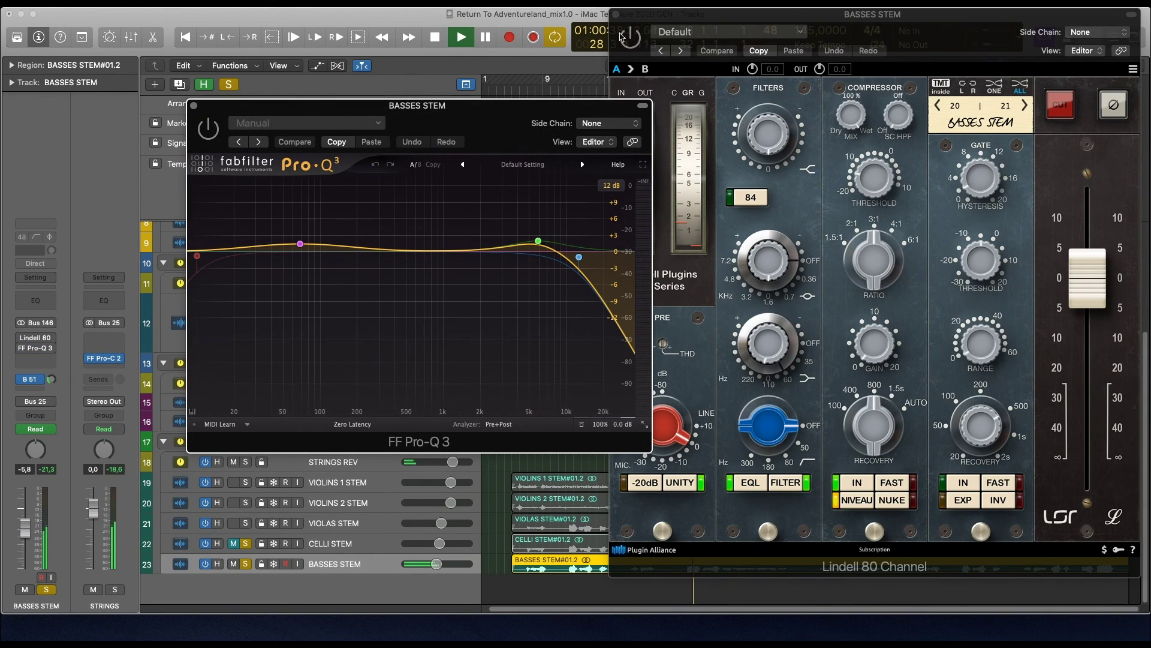
key(space)
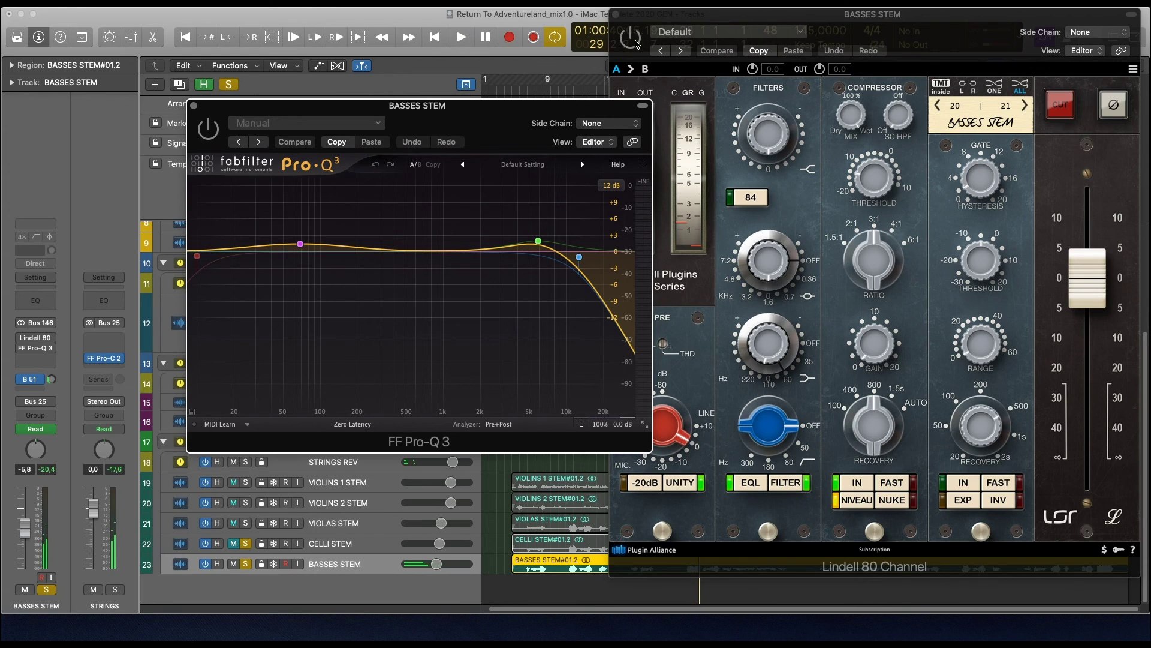
Re-enable the Lindell 80 Channel and FF Pro-Q 3 on BASSES STEM, replay the loop, and stop playback.
click(637, 45)
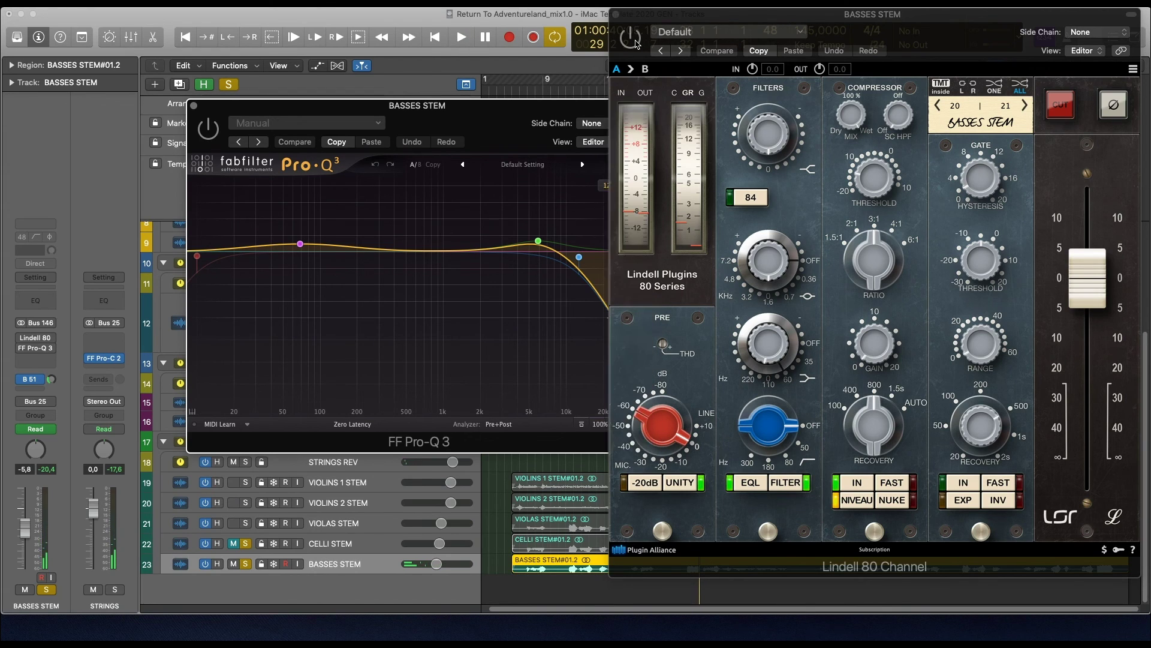
click(202, 132)
key(space)
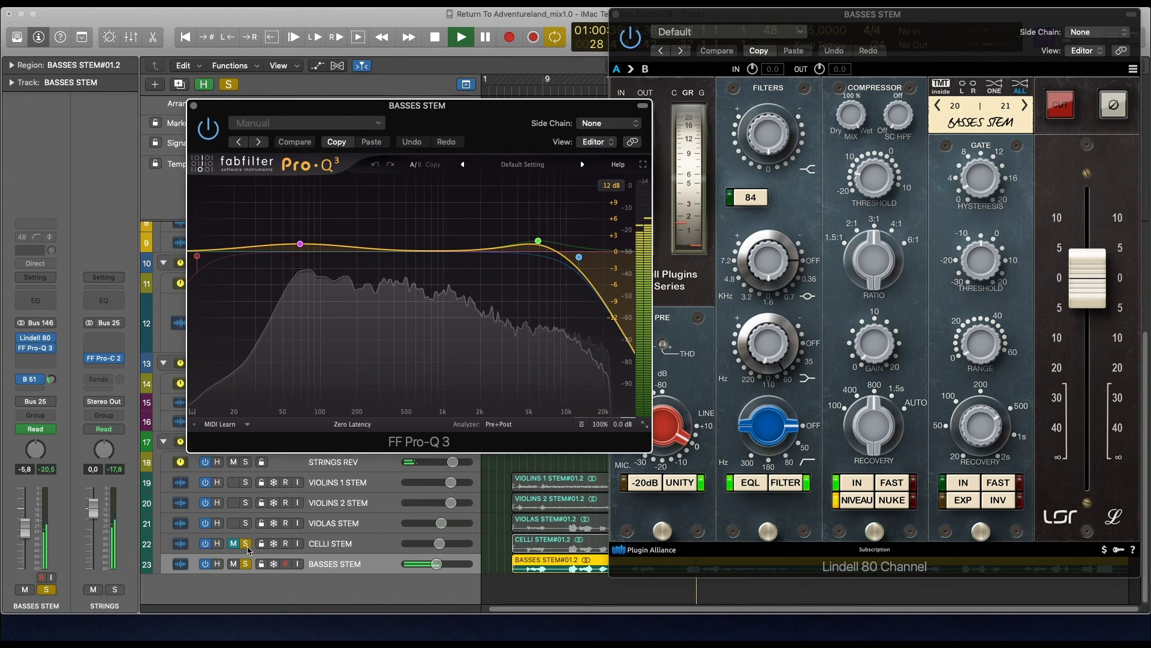
key(space)
Clear the solos on CELLI STEM and BASSES STEM and close the BASSES STEM plug-in windows.
click(247, 548)
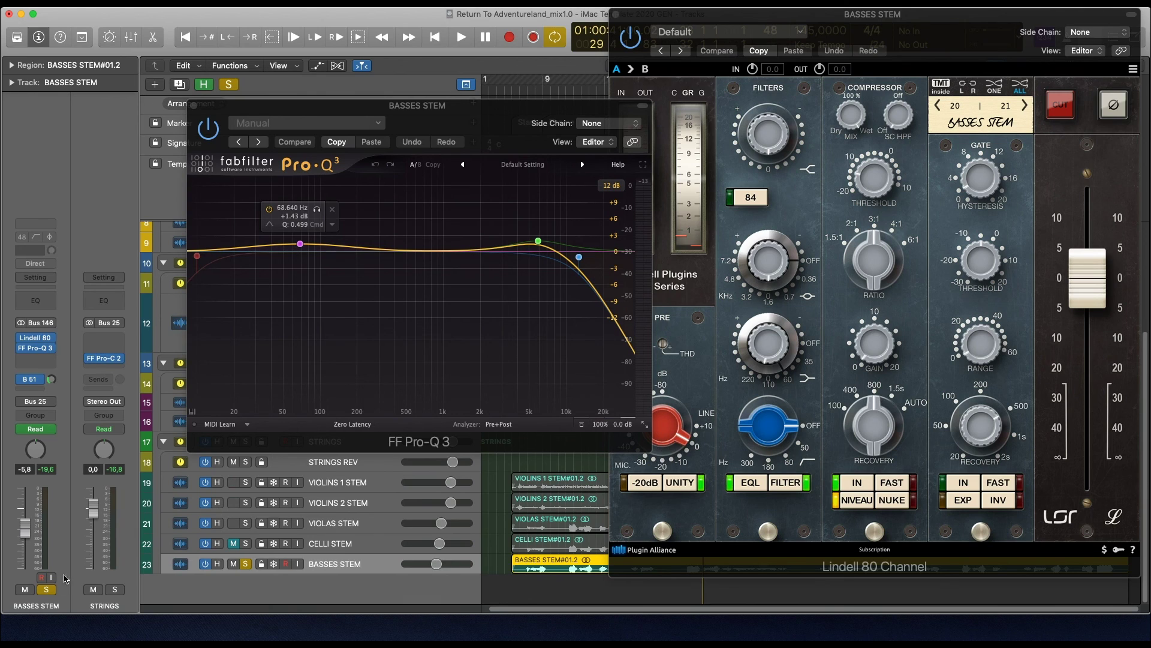
click(246, 563)
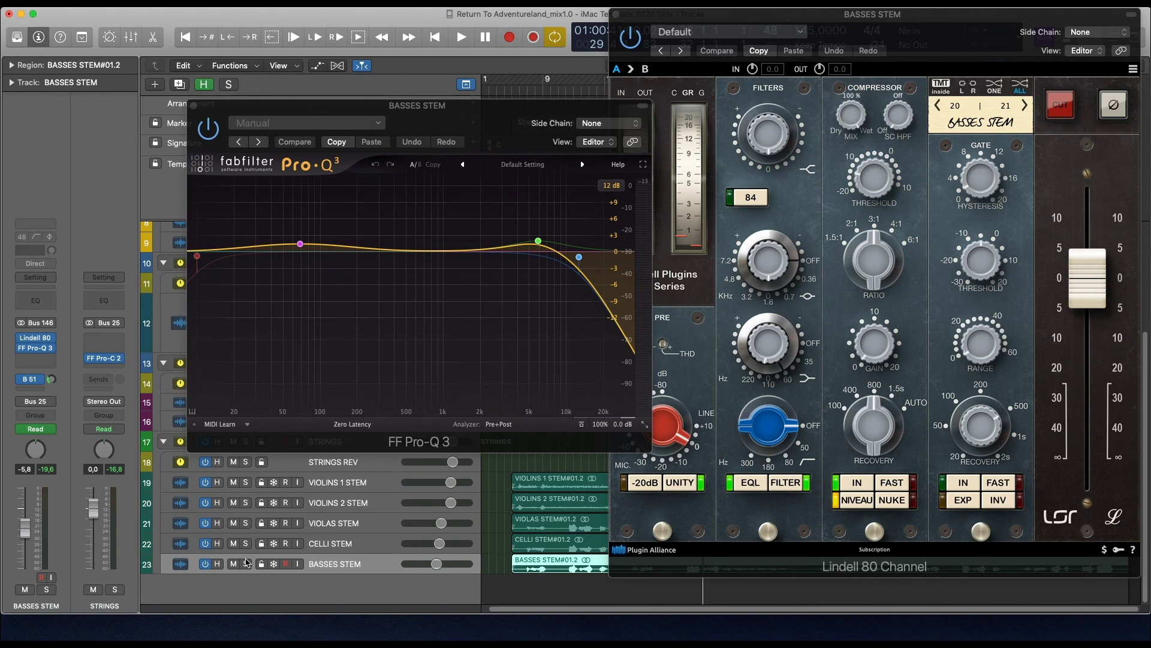
click(194, 105)
click(615, 14)
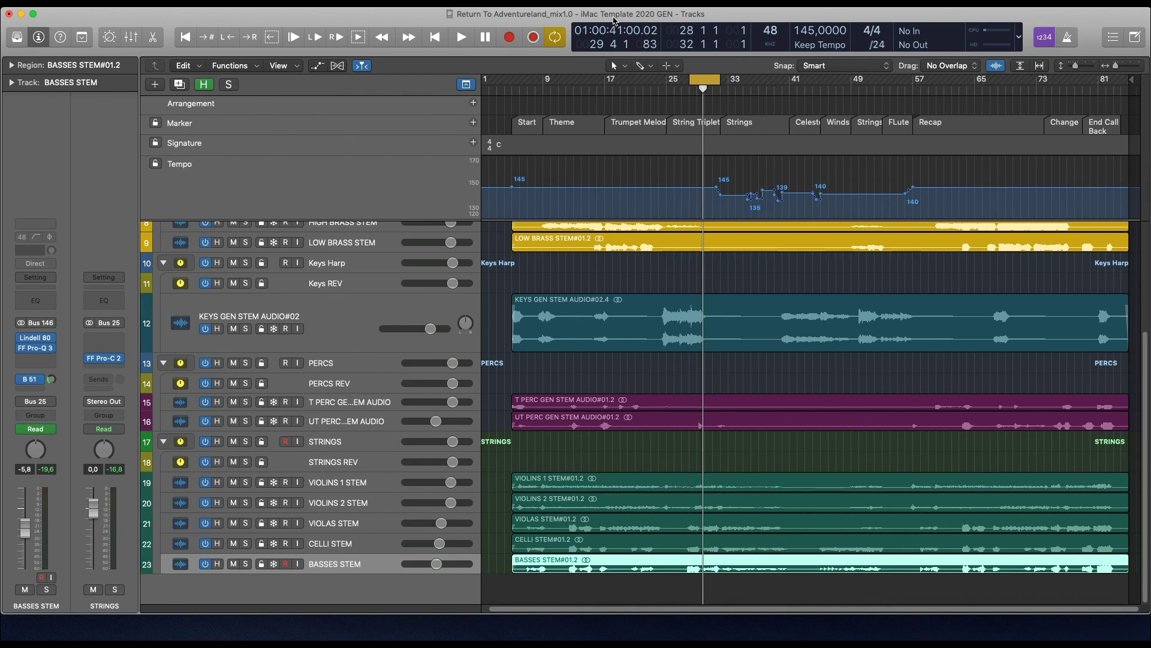
Show the mixer and select the Stereo Out channel strip.
key(super+2)
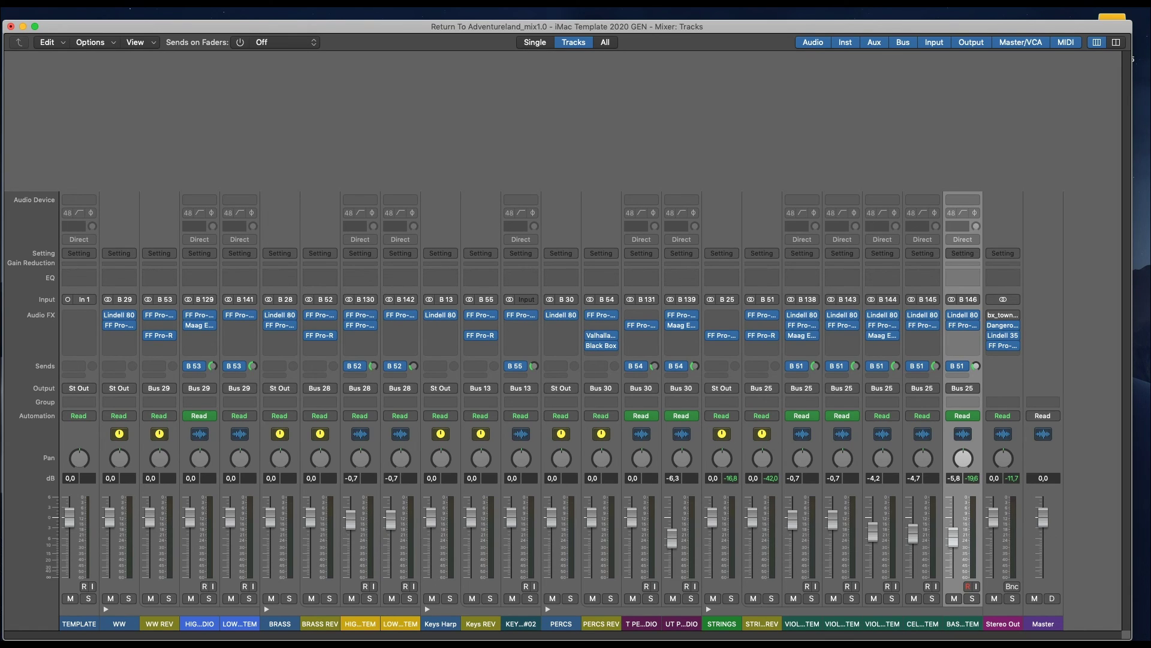
click(996, 232)
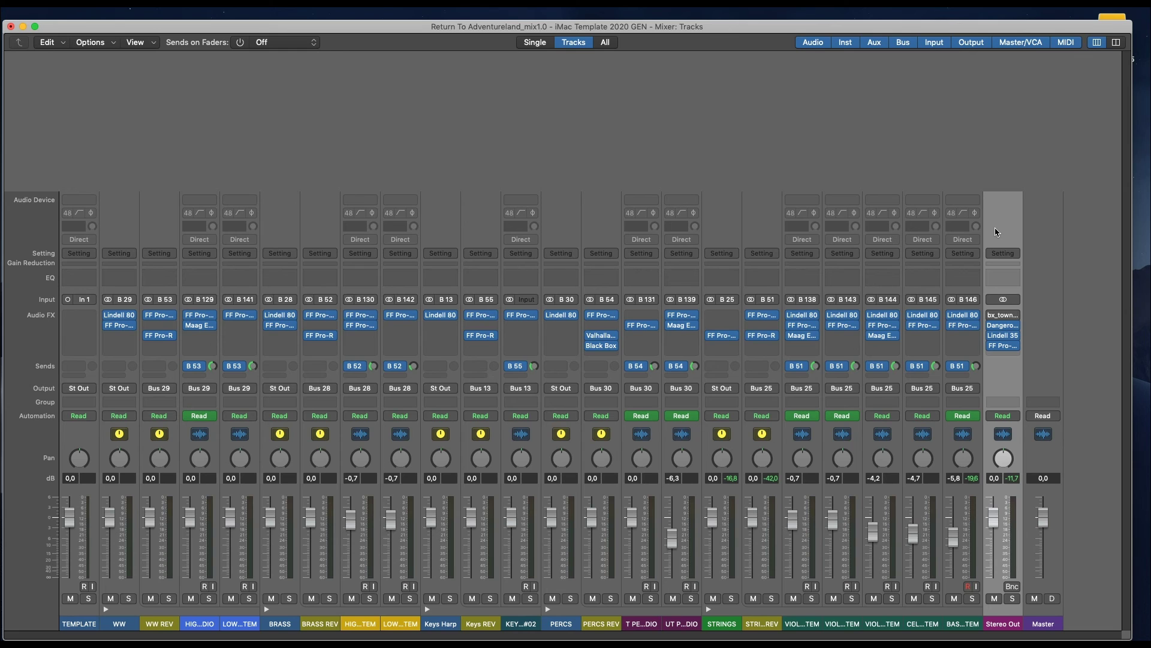
mouse_move(879, 30)
mouse_down()
mouse_move(910, 376)
mouse_move(888, 14)
mouse_up()
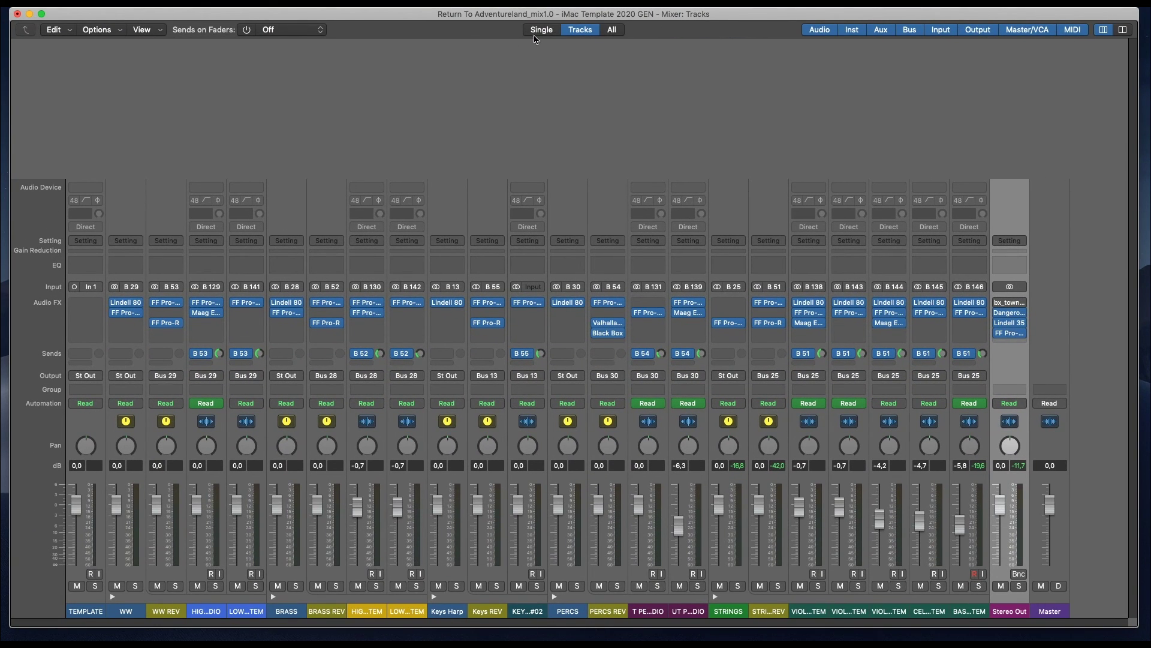
Set the cycle range to cover the whole piece, from bar 2 to bar 85, and return to the mixer.
key(super+w)
drag(488, 82, 1128, 80)
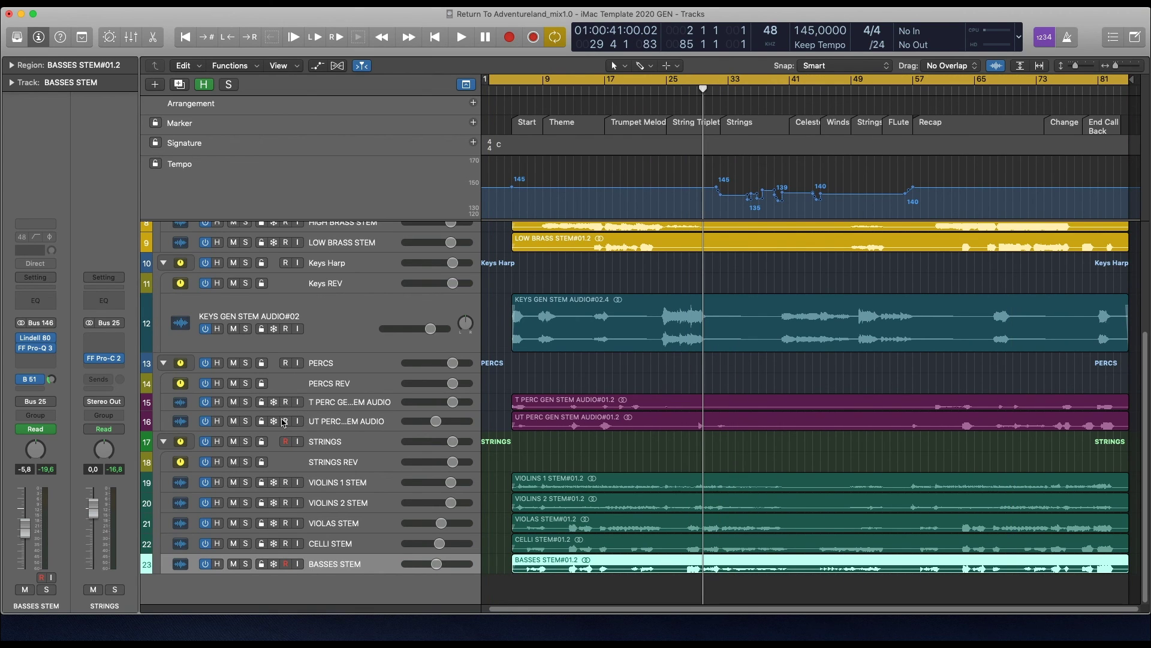
key(x)
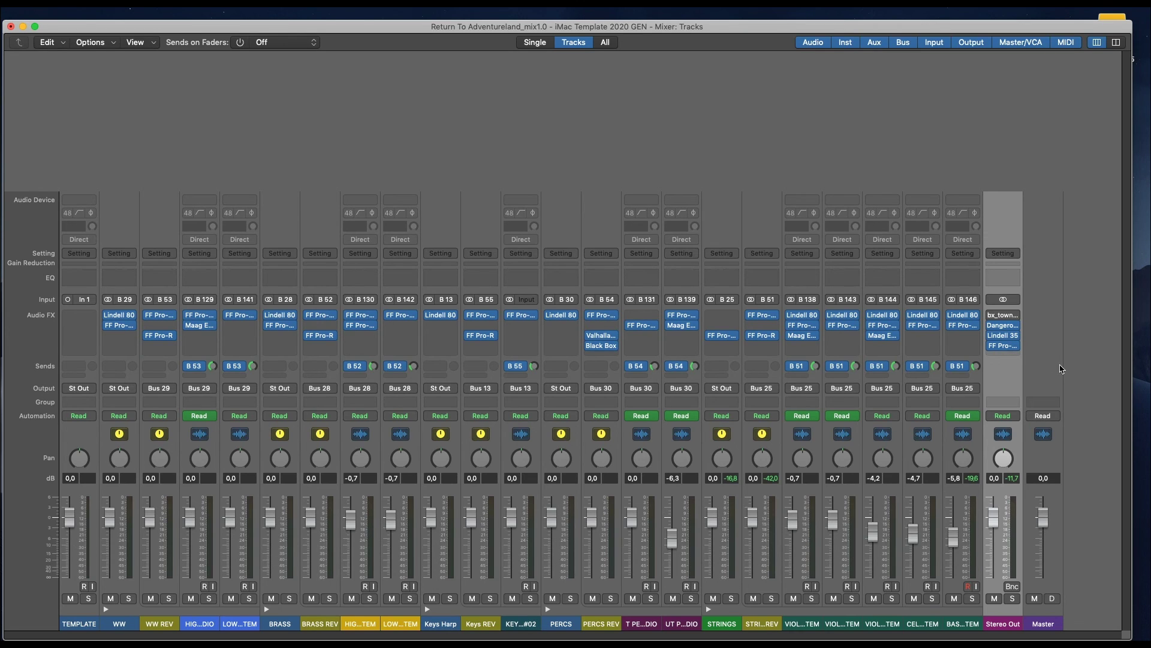
Examine the bx_townhouse Buss Compressor settings on Stereo Out, then close its window.
click(1003, 316)
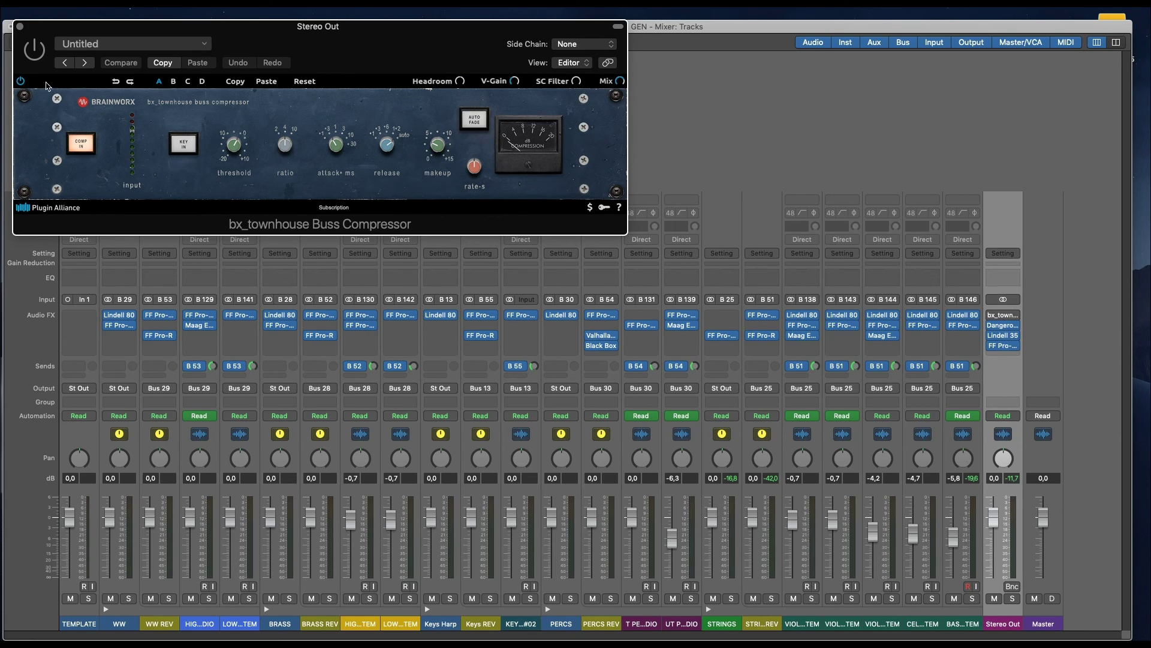
click(20, 27)
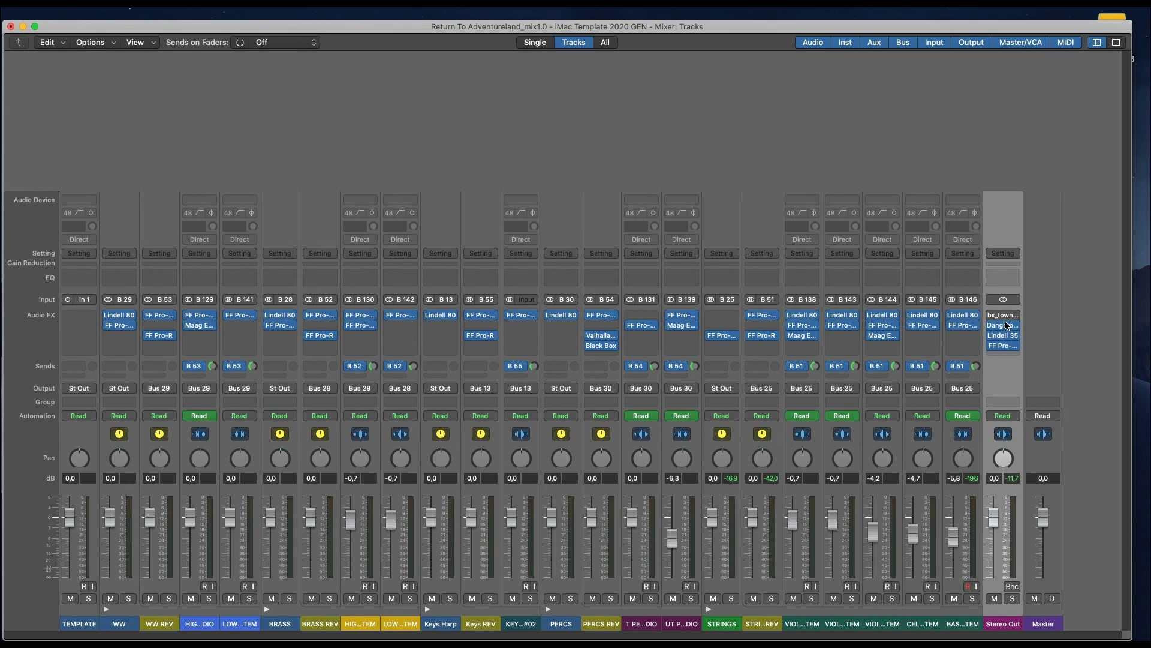
click(1008, 325)
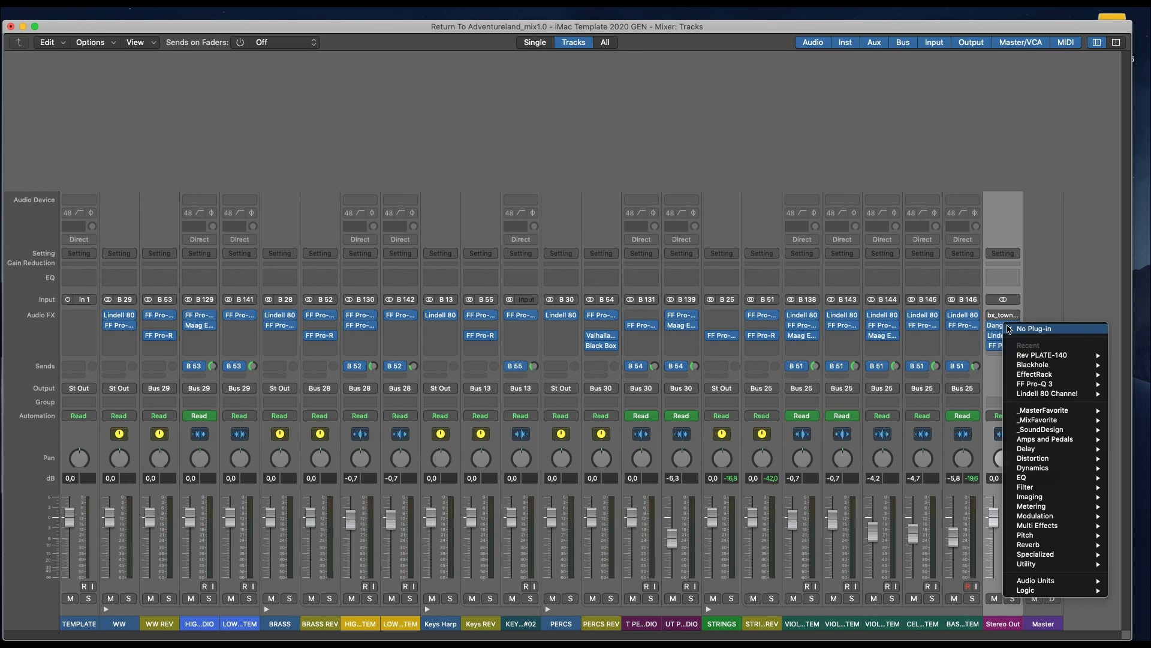
click(993, 394)
Open the FF Pro-L 2 limiter on Stereo Out and watch its gain display while the full mix plays.
click(1007, 350)
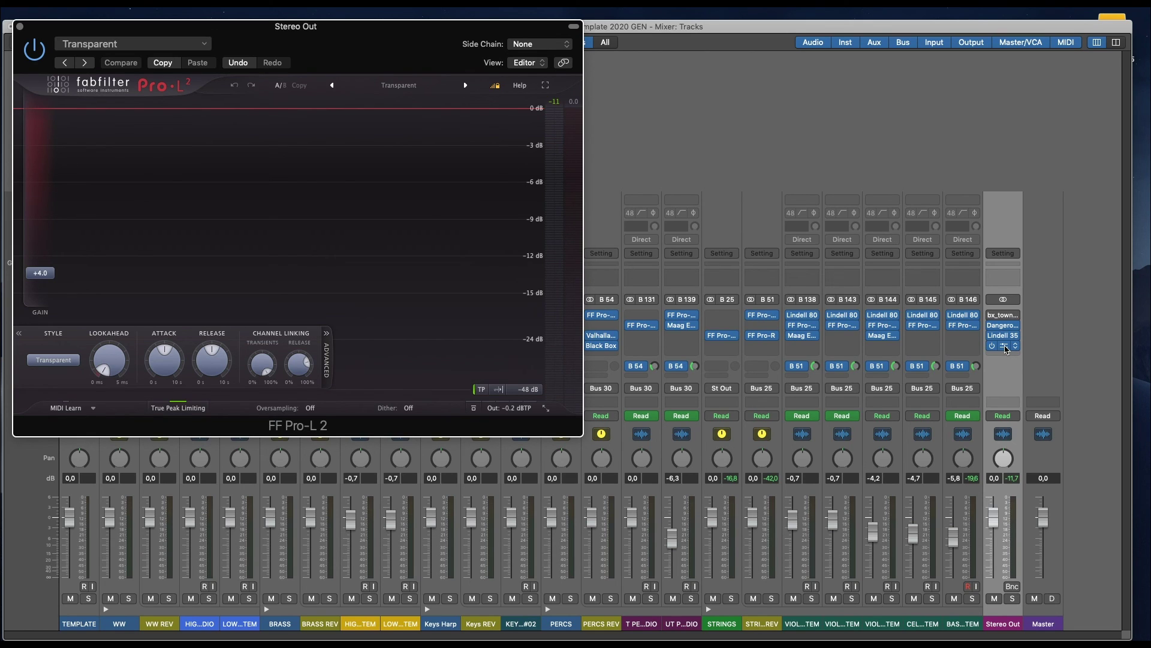
drag(340, 43, 597, 96)
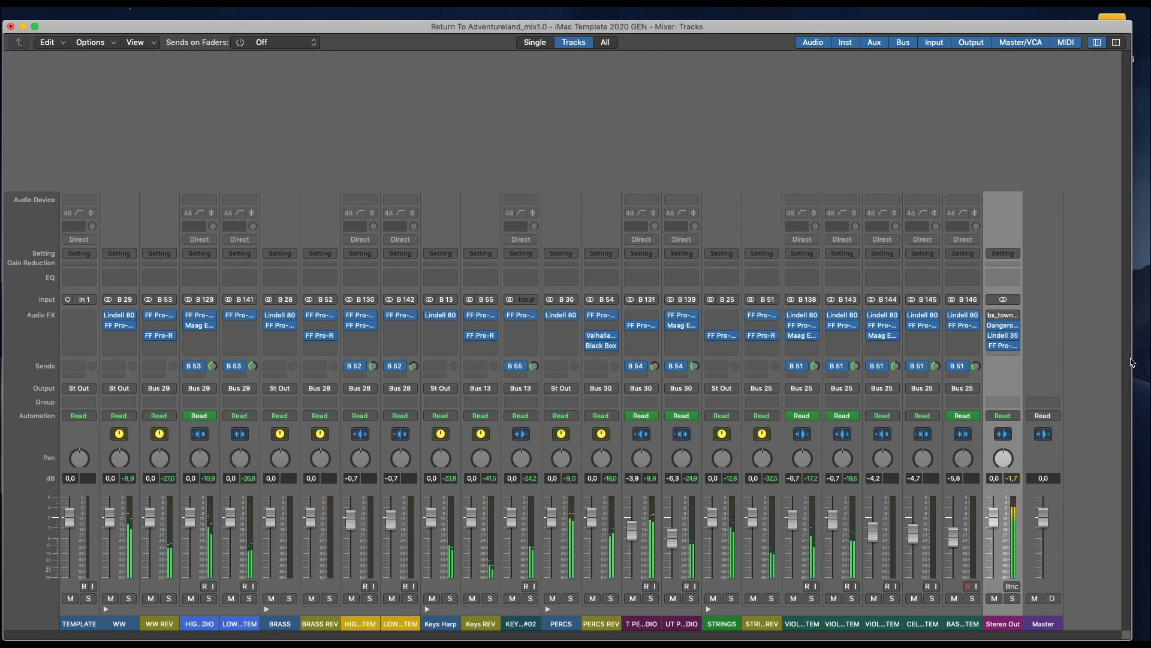
click(1007, 347)
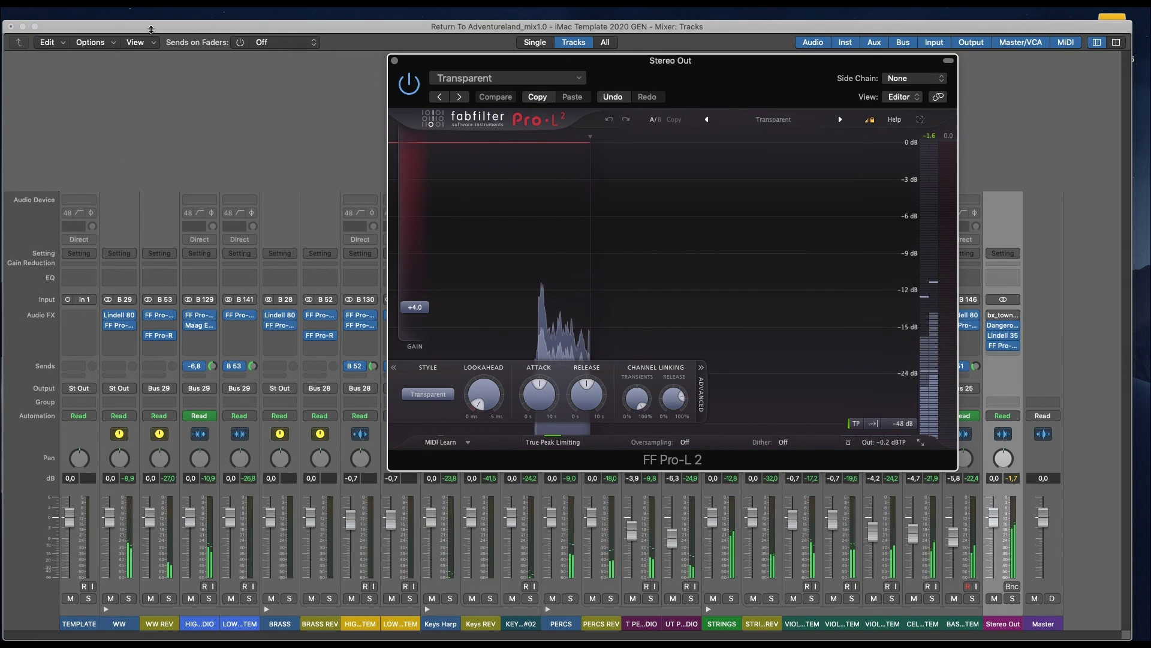
Toggle the FF Pro-L 2 bypass during playback to compare the mix with and without limiting, leaving it enabled.
click(412, 90)
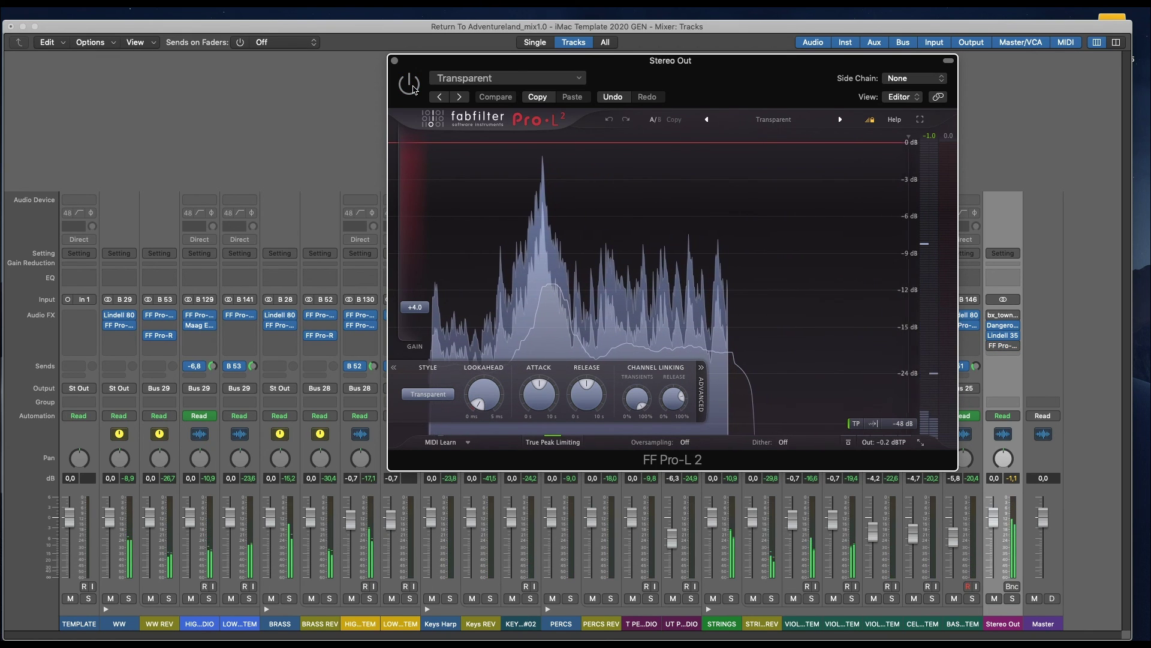
click(413, 90)
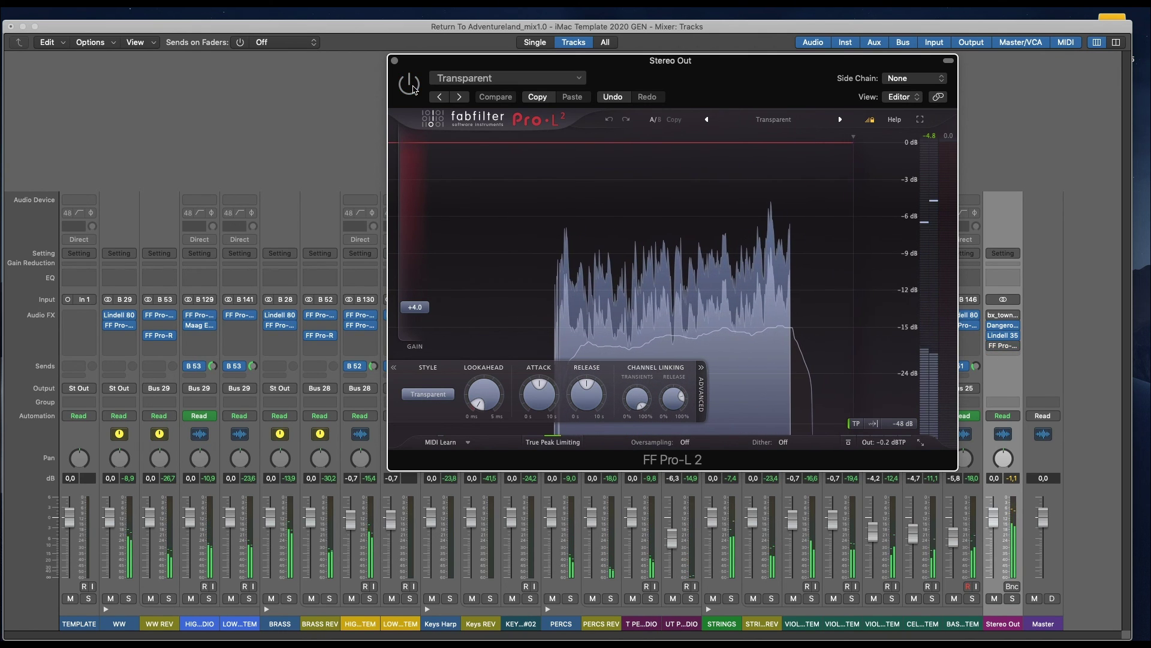
click(413, 90)
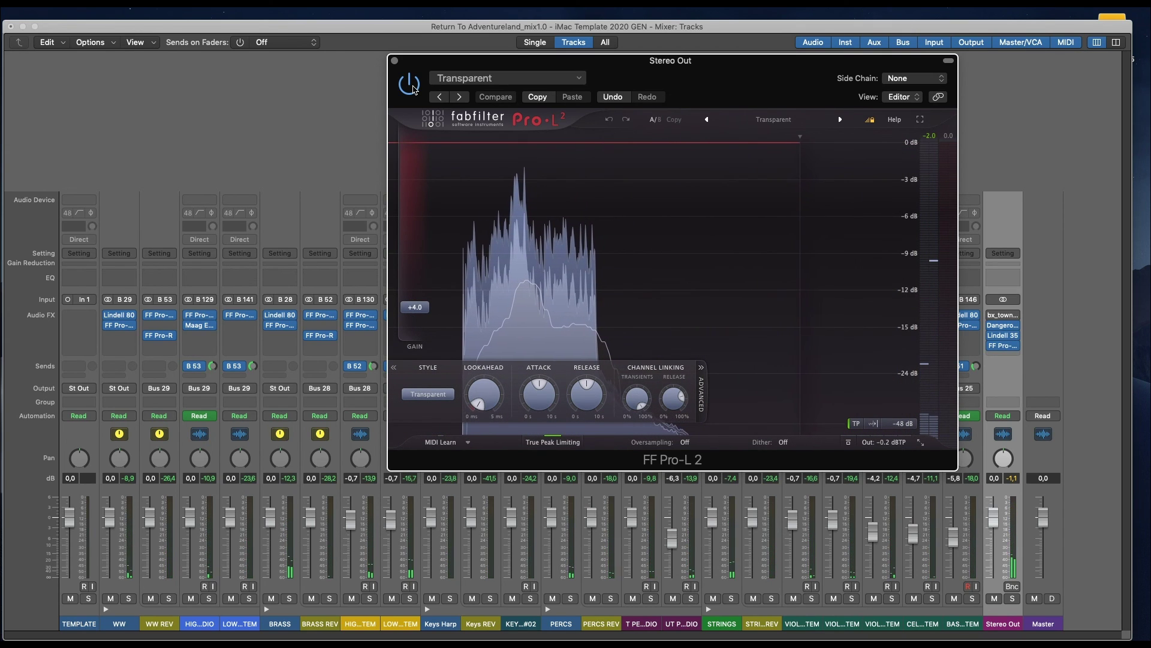
Open the Dangerous BAX EQ Master on Stereo Out and close the FF Pro-L 2 window.
mouse_move(413, 310)
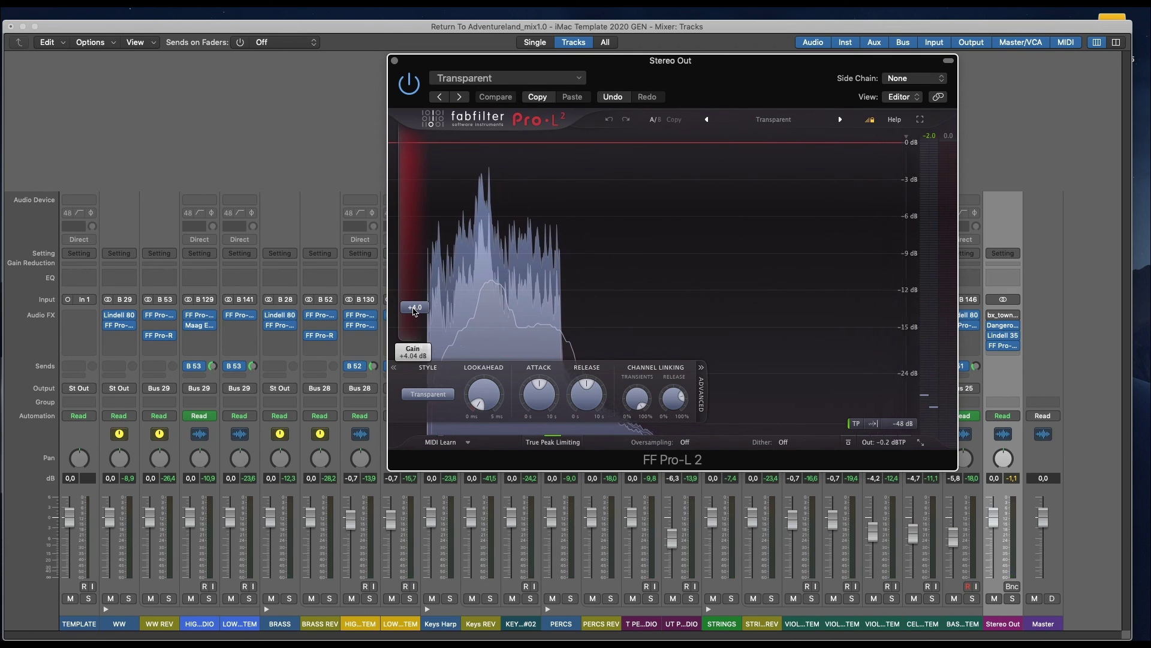
mouse_move(998, 330)
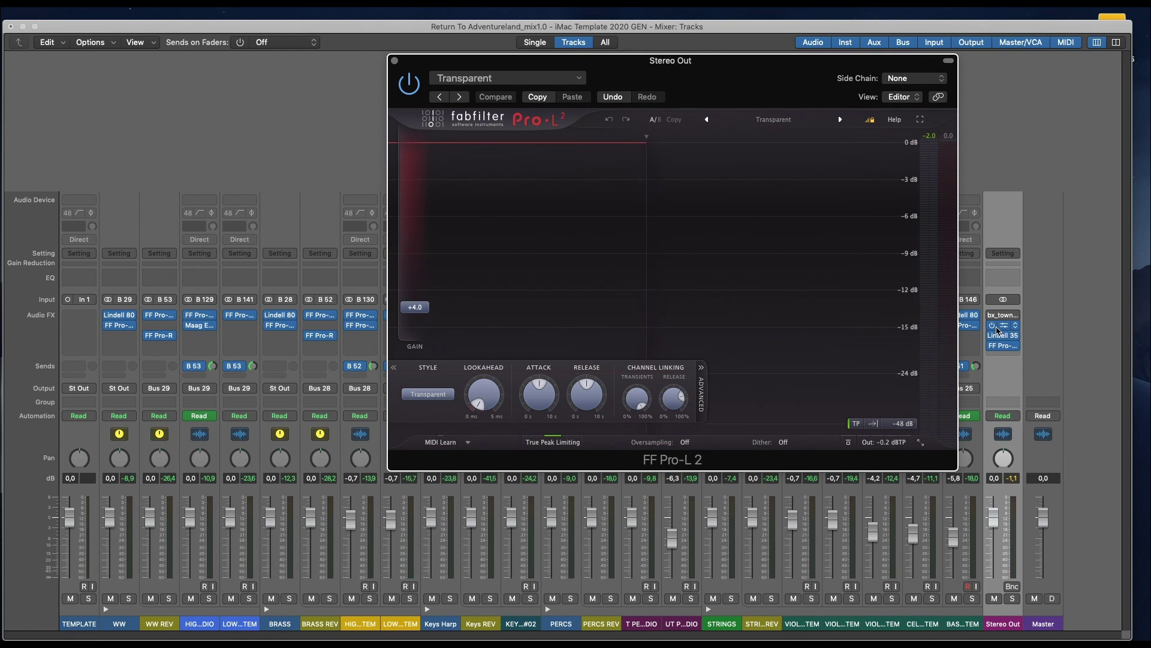
click(1004, 329)
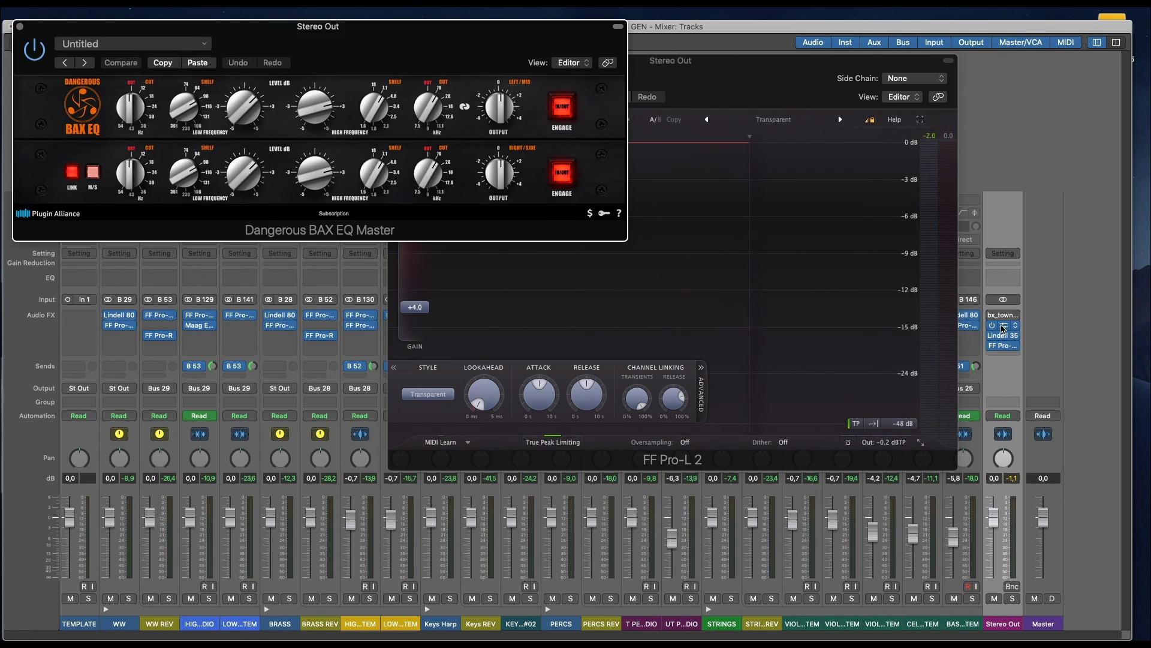
click(793, 90)
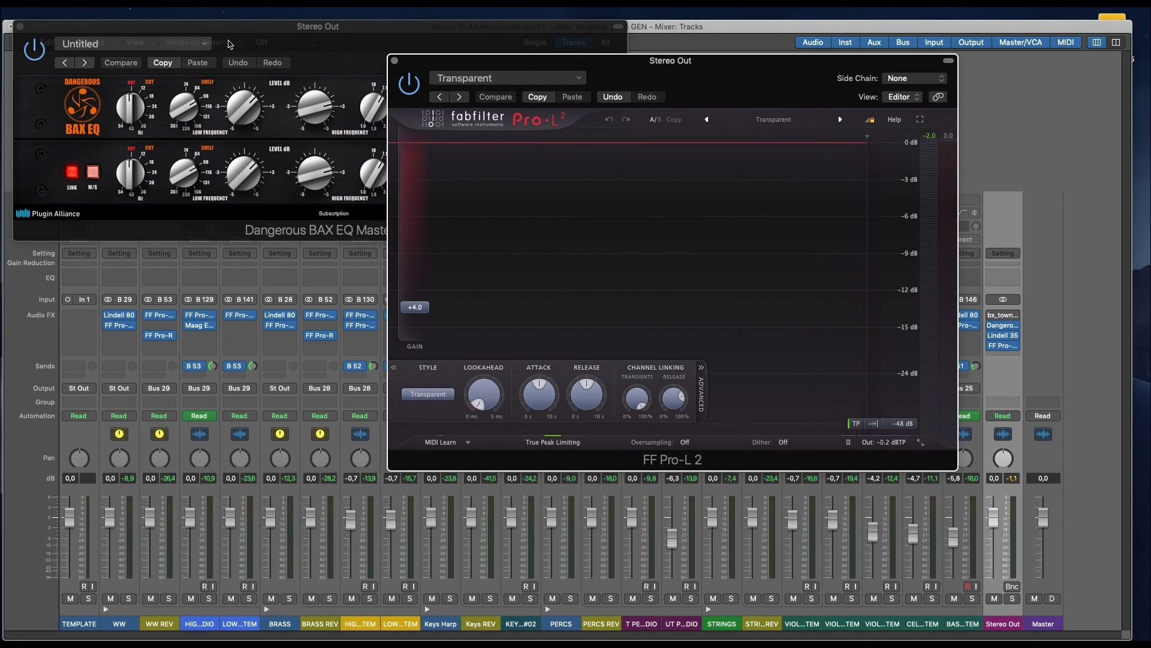
click(394, 61)
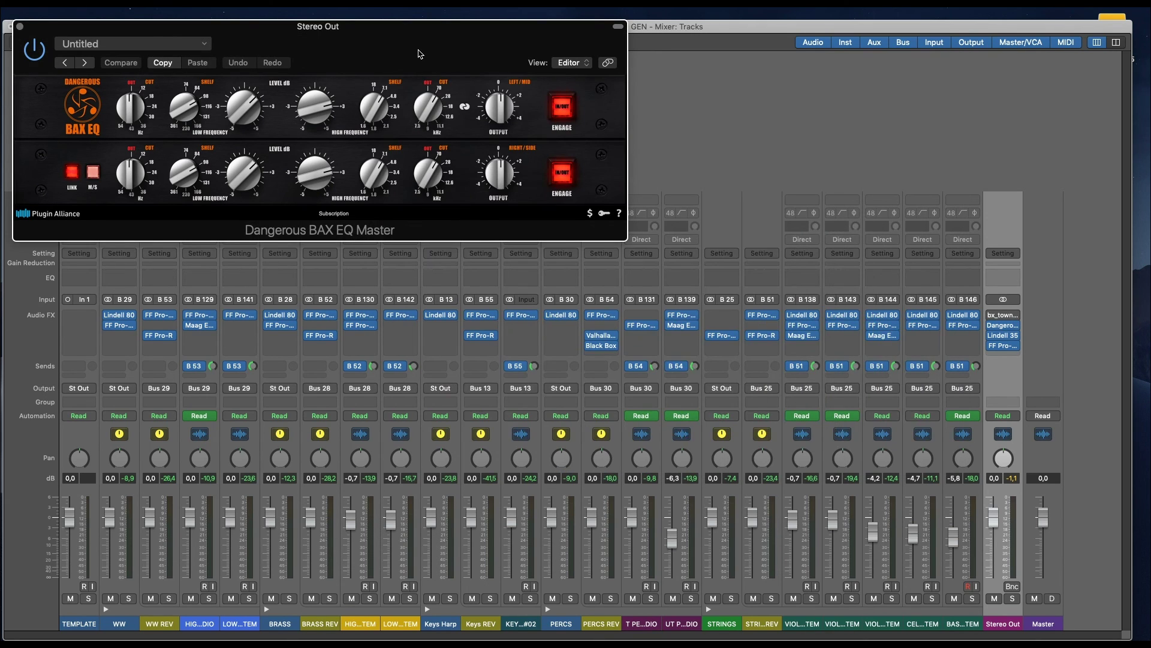
Move the BAX EQ window clear over the mixer and examine its low- and high-frequency shelf and cut settings.
drag(418, 42, 669, 137)
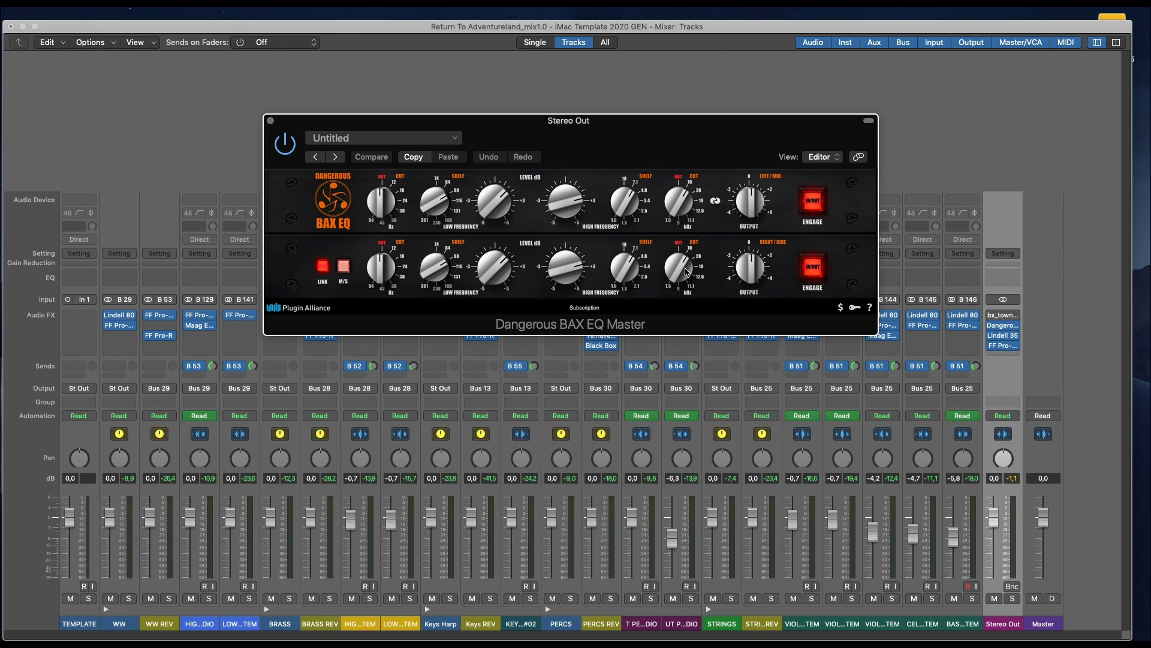
click(685, 272)
drag(560, 209, 557, 206)
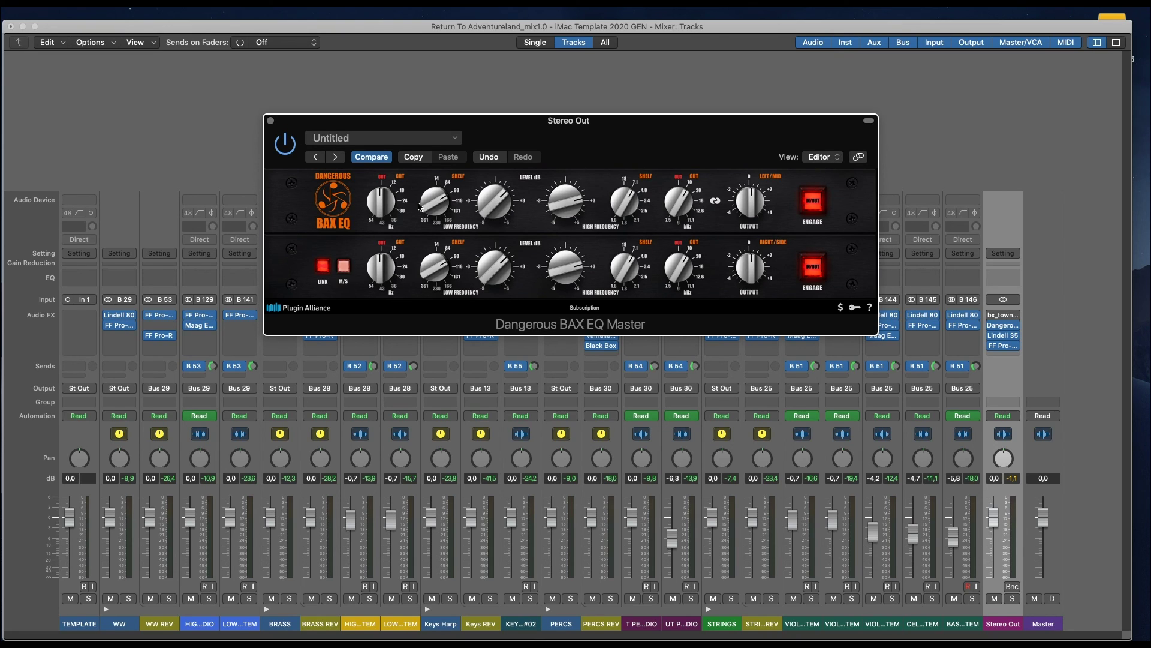
Open the Lindell 354E multiband compressor on Stereo Out, examine its band and crossover settings, and return to the mixer.
click(1006, 339)
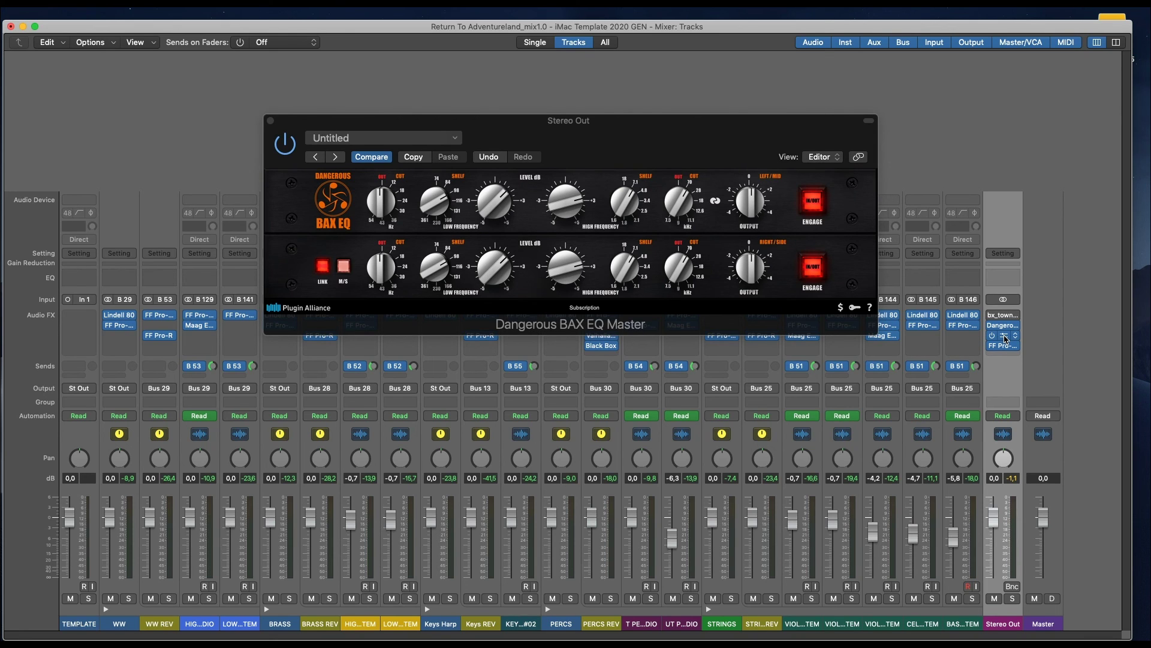
click(1007, 339)
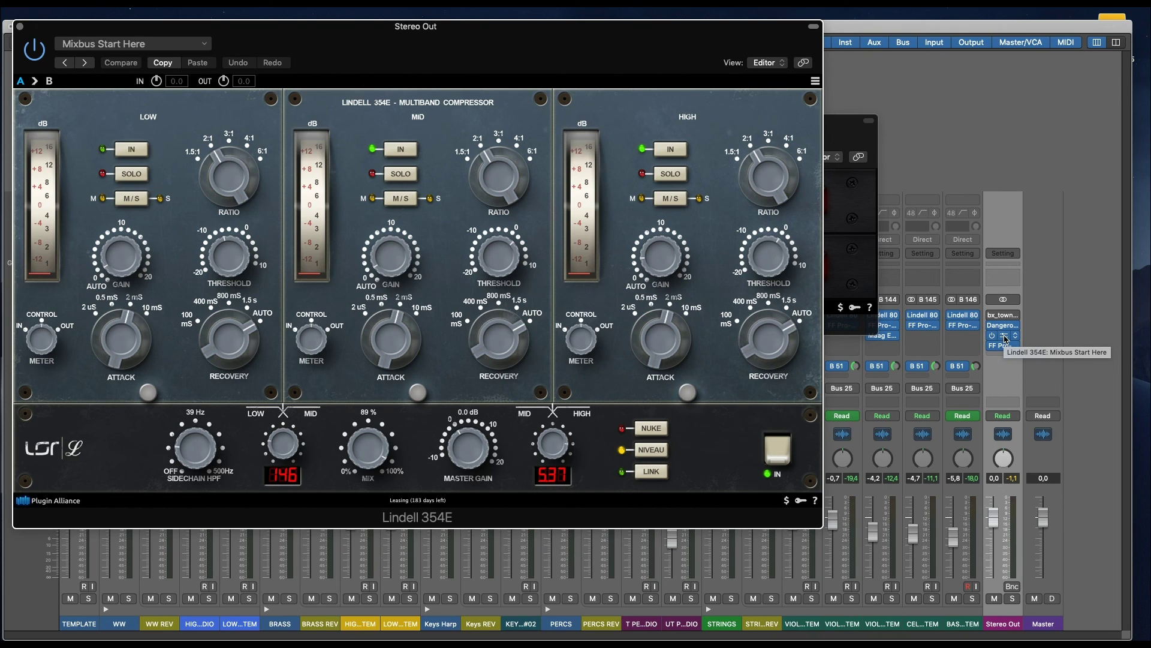
drag(552, 50, 685, 49)
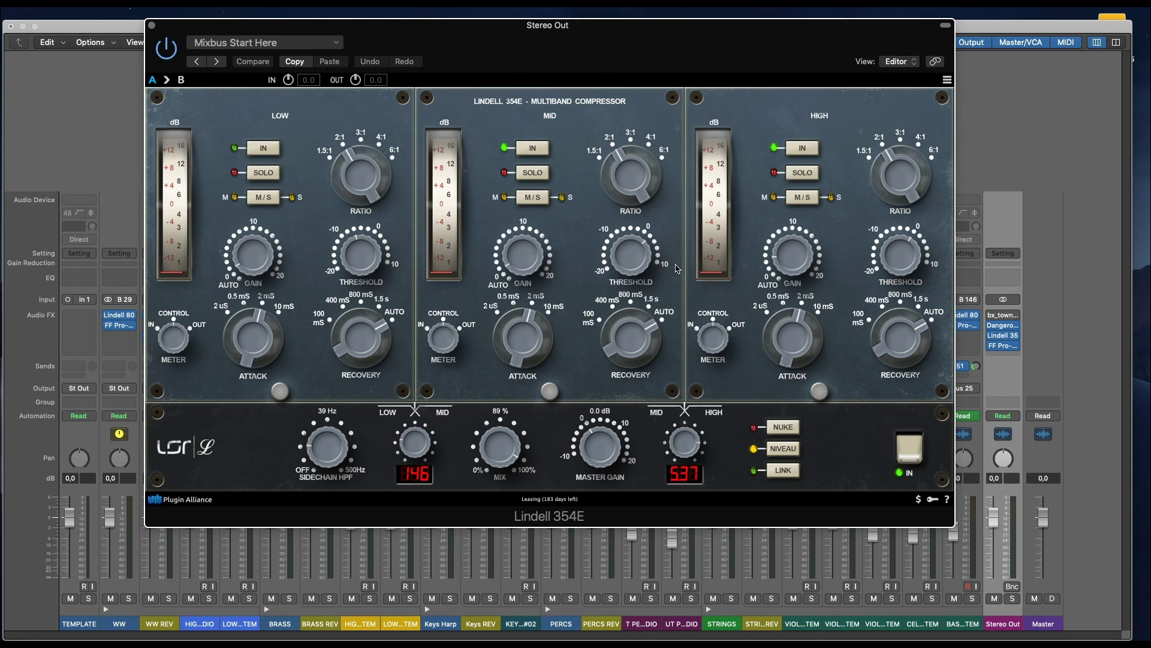
drag(986, 34, 995, 22)
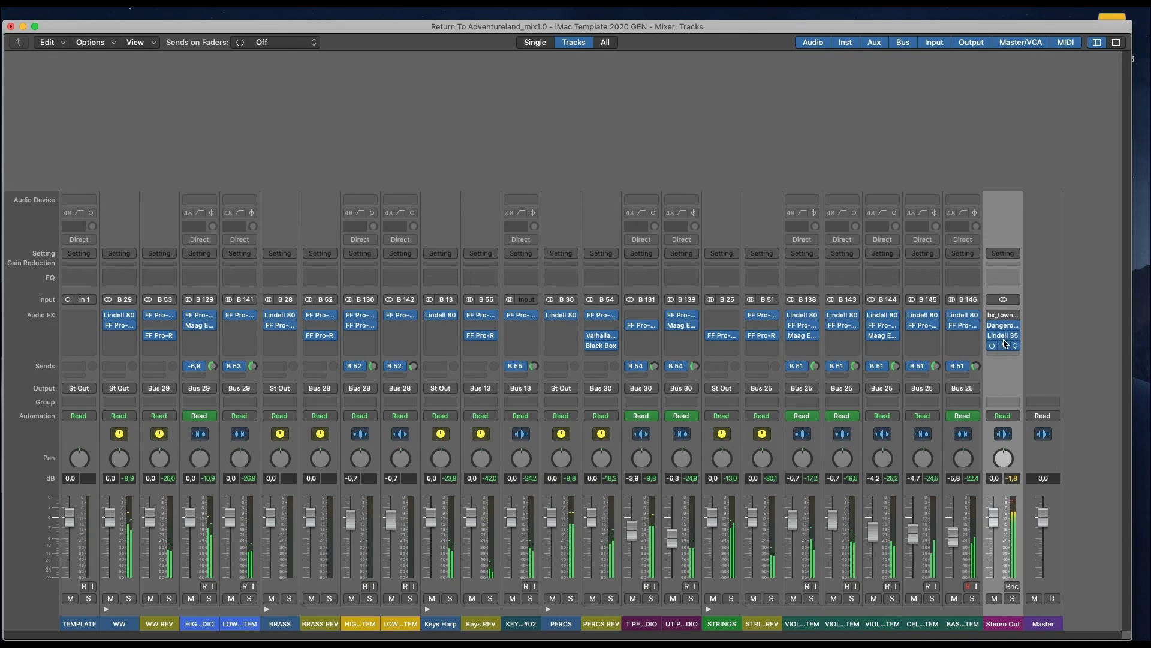
Reopen the Lindell 354E and solo its high, mid and low bands in turn during playback, leaving none soloed.
click(1003, 336)
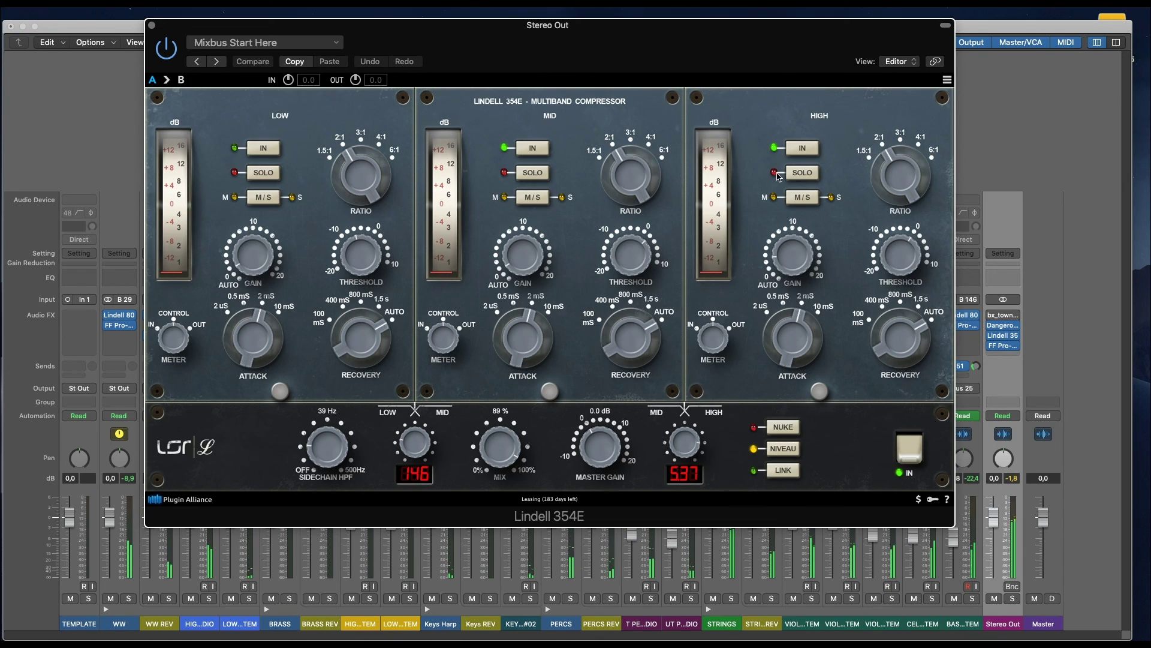
click(802, 173)
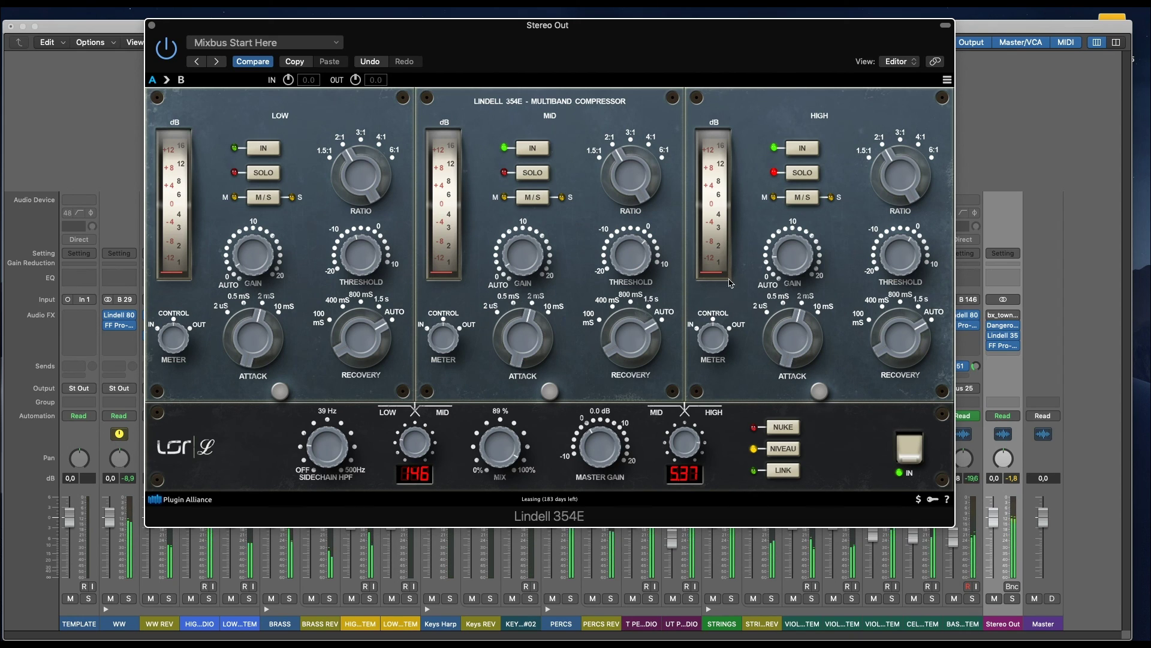
click(804, 173)
click(533, 173)
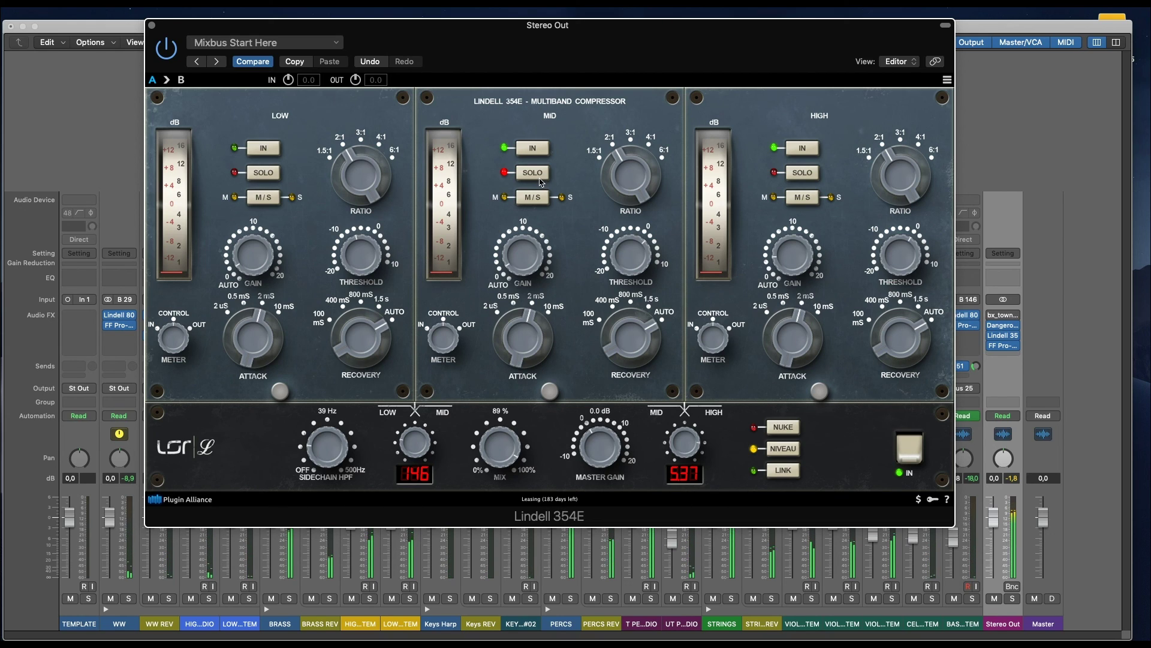
click(273, 176)
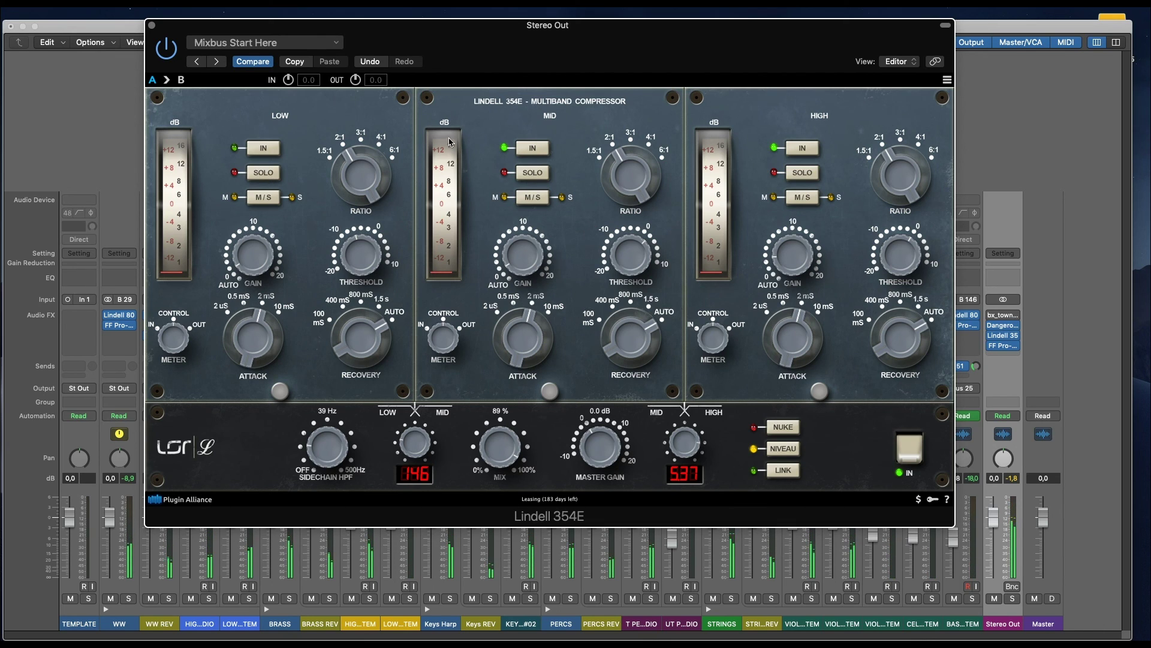
Toggle the Lindell 354E bypass during playback to compare the mix with and without it, leave it enabled, and return to the mixer.
click(167, 51)
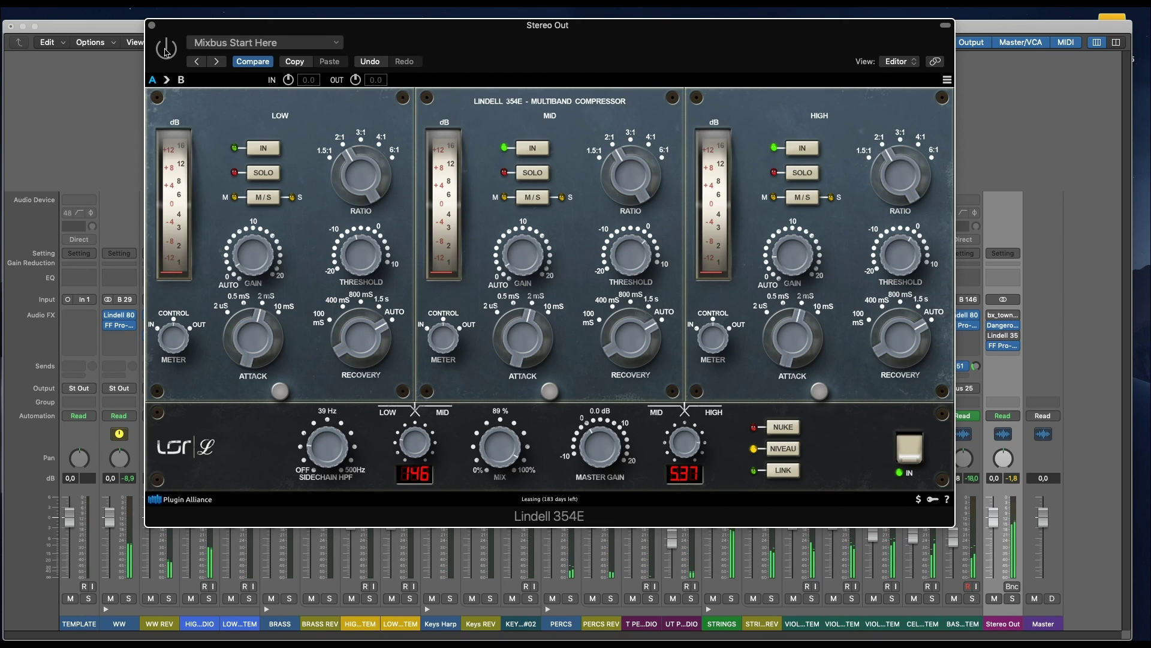
click(166, 49)
click(165, 51)
click(166, 51)
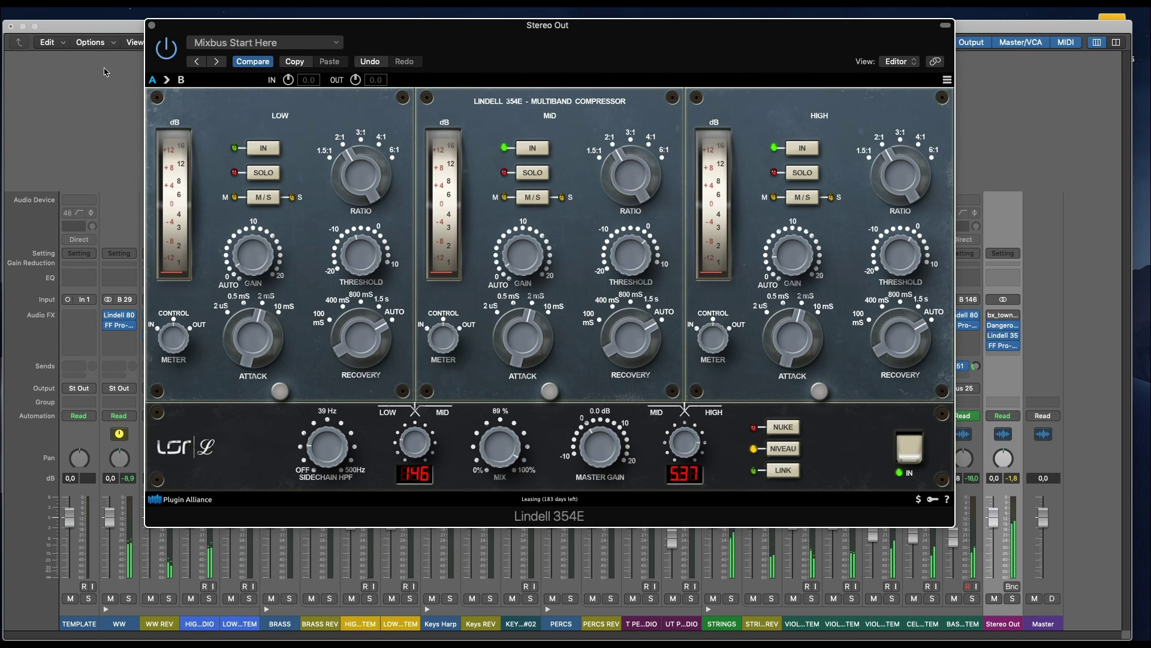
click(89, 28)
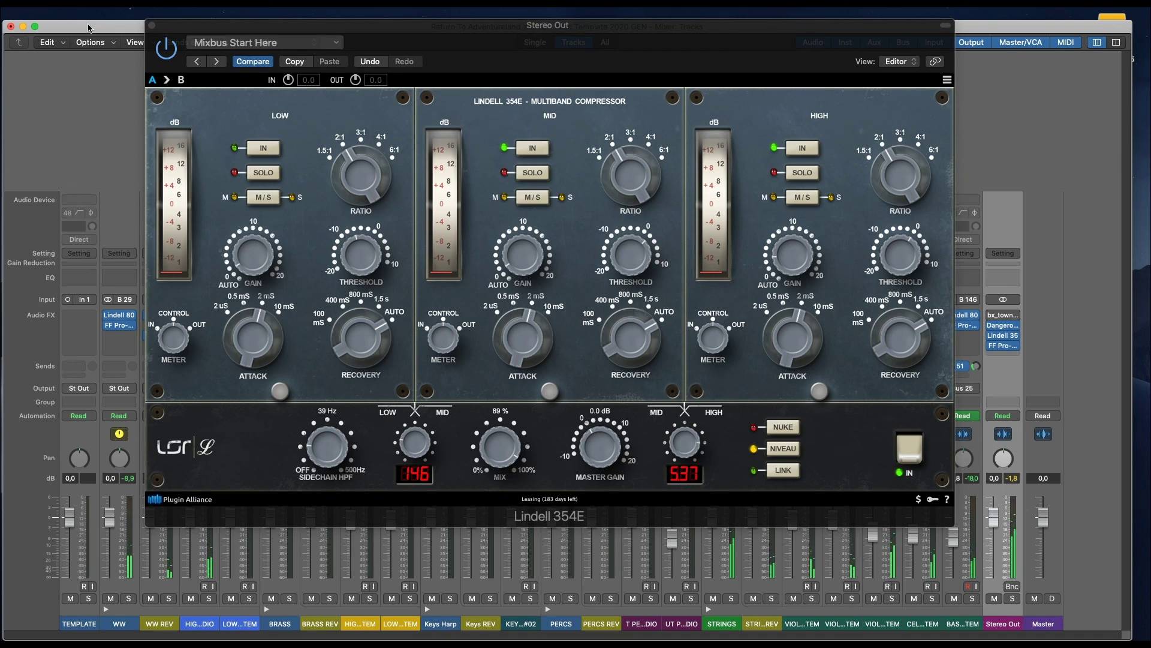